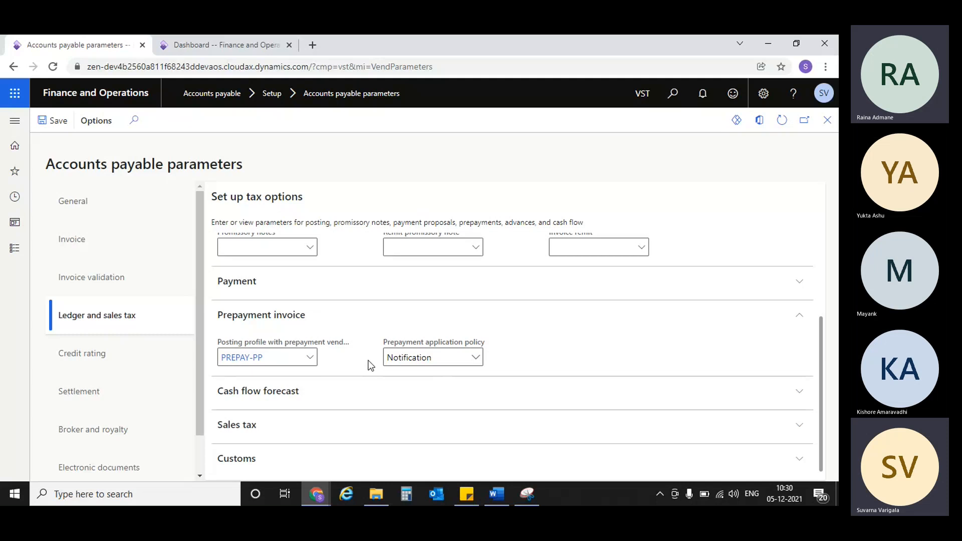
Step: Review the details of the prepayment vendor posting profile PREPAY-PP and the posting profiles available for prepayment invoices
{"action": "right_click", "coordinate": [309, 363]}
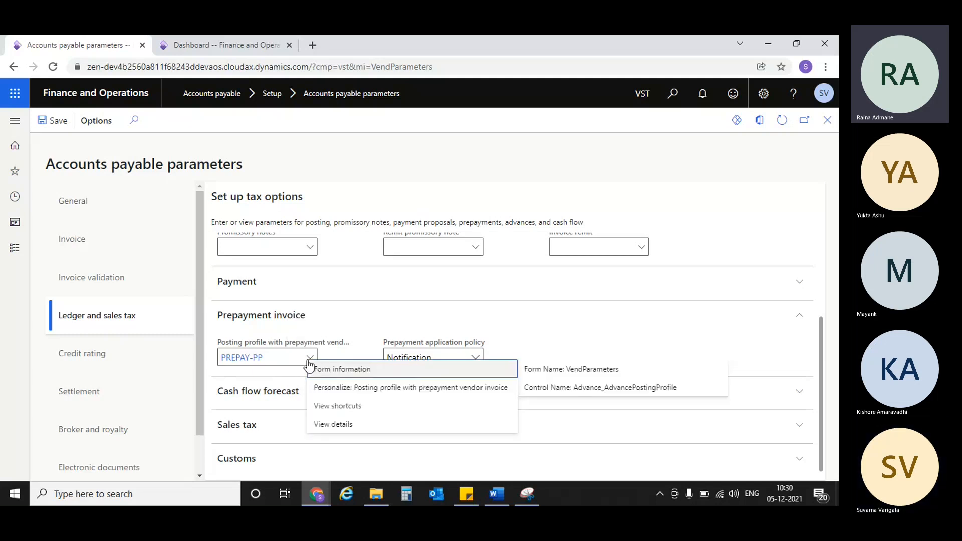
{"action": "left_click", "coordinate": [333, 425]}
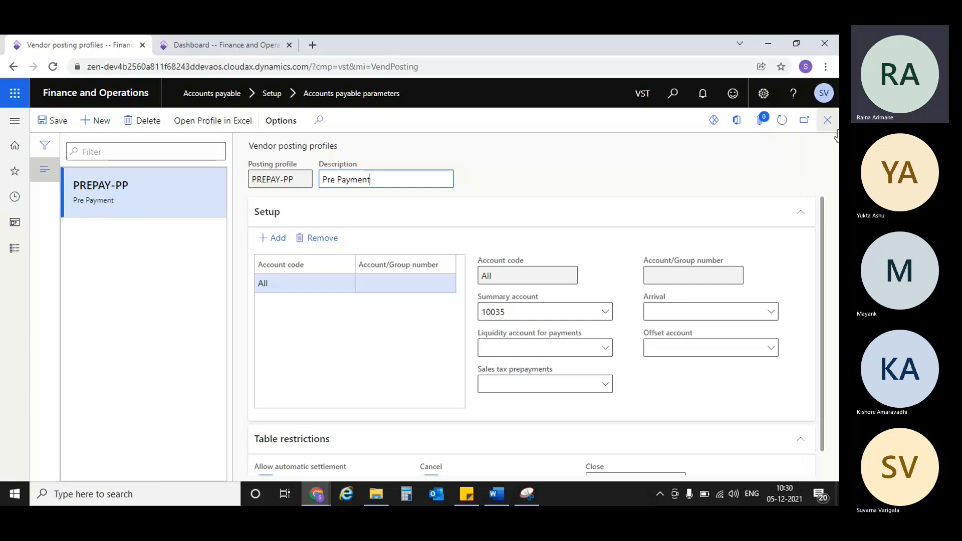
{"action": "left_click", "coordinate": [827, 119]}
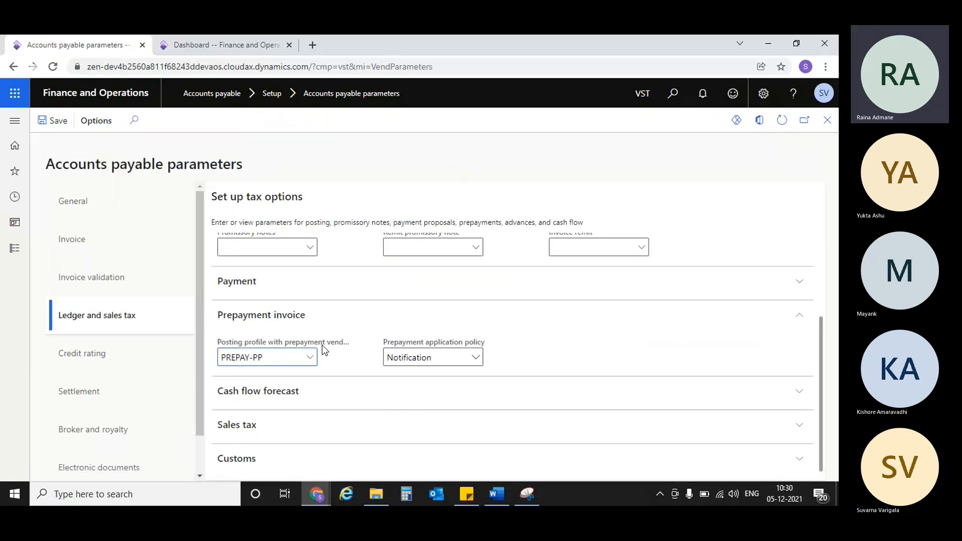
{"action": "left_click", "coordinate": [310, 358]}
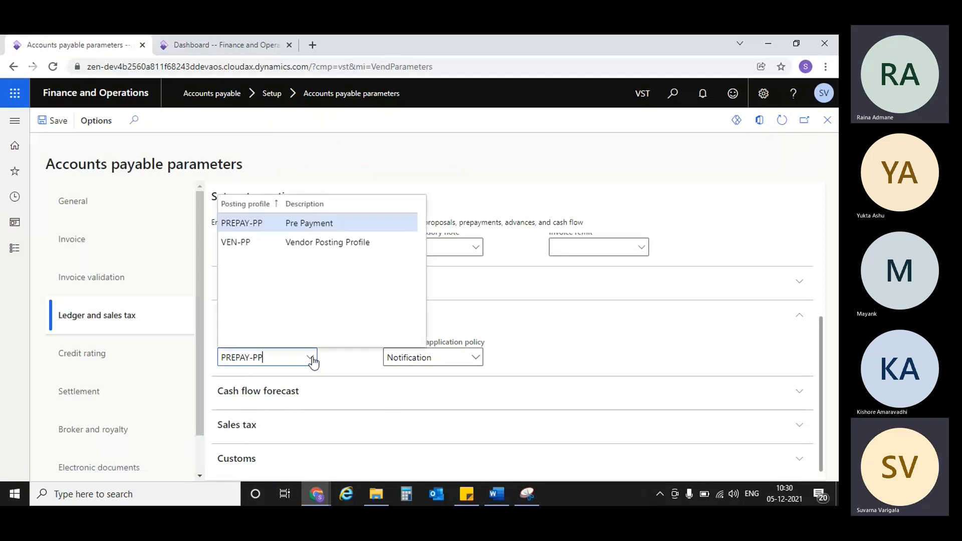
{"action": "left_click", "coordinate": [386, 222]}
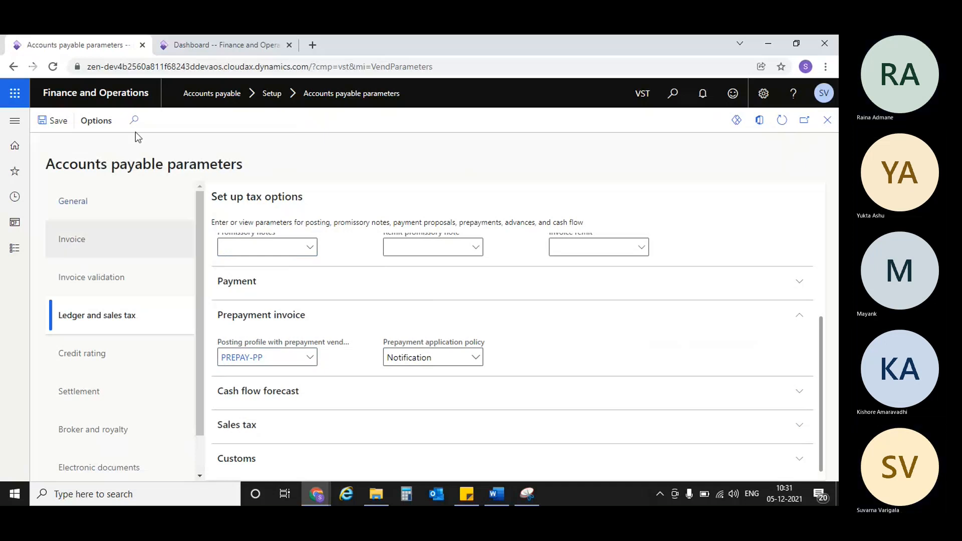
Step: Switch to the dashboard page and open the list of all purchase orders in the Accounts payable module
{"action": "left_click", "coordinate": [221, 45]}
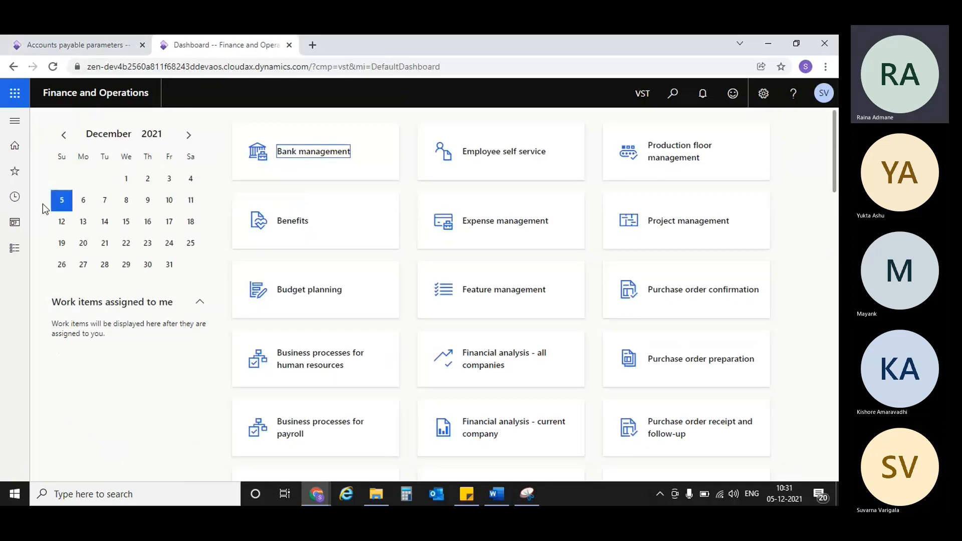
{"action": "left_click", "coordinate": [12, 244]}
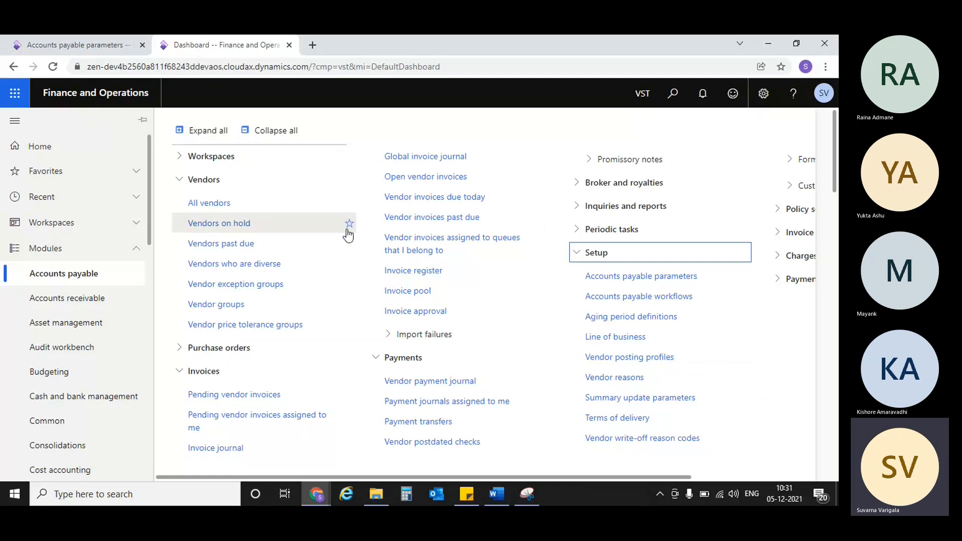
{"action": "left_click", "coordinate": [221, 350]}
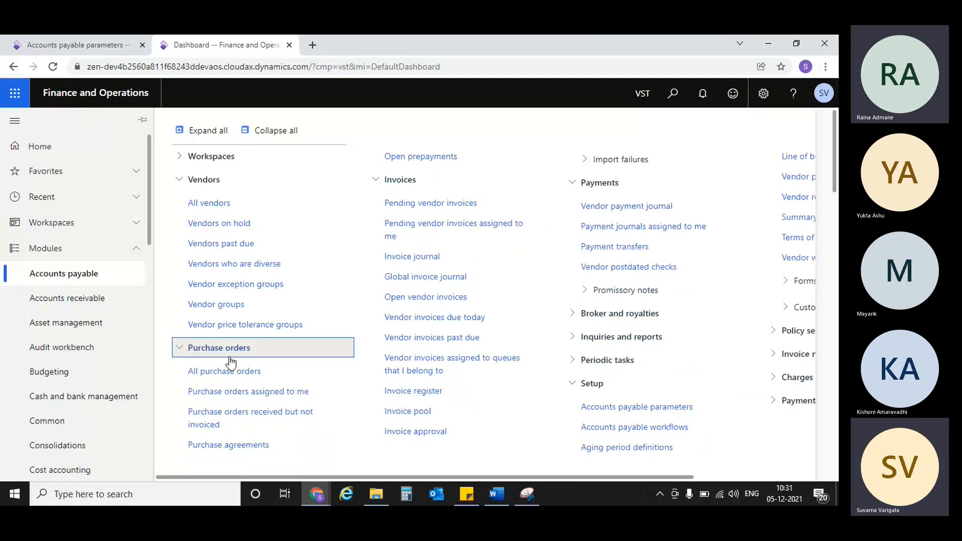
{"action": "left_click", "coordinate": [221, 371]}
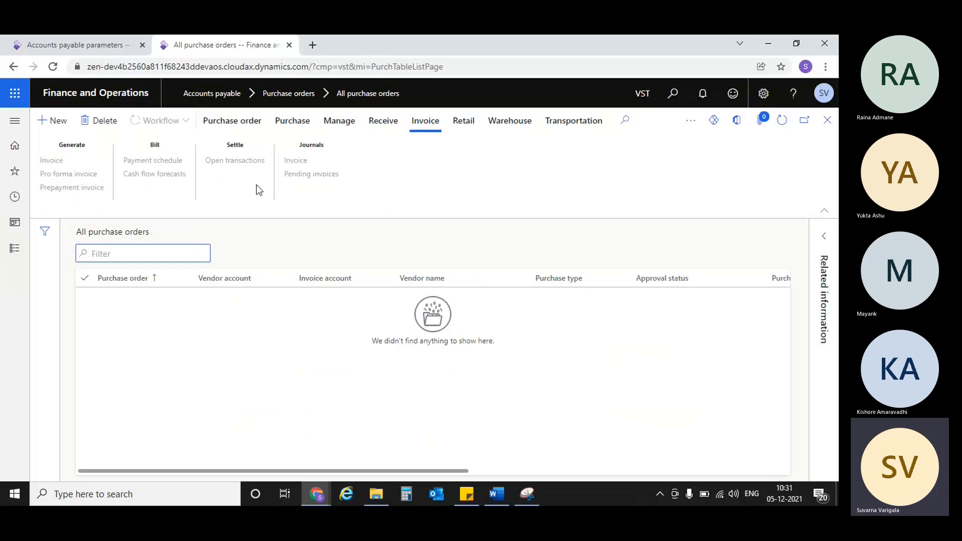
Step: Start a new purchase order for the vendor Amazon and check the contact choices
{"action": "left_click", "coordinate": [59, 122]}
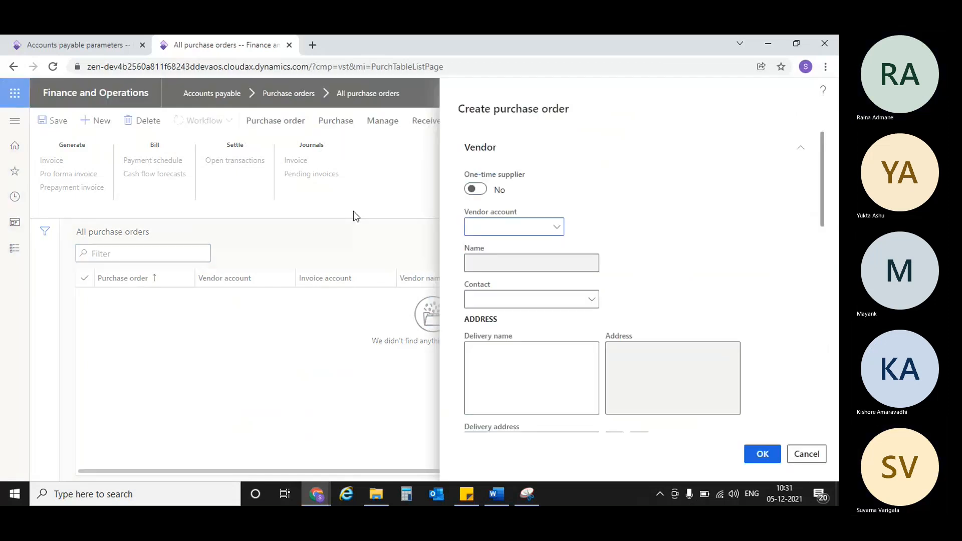
{"action": "left_click", "coordinate": [557, 229]}
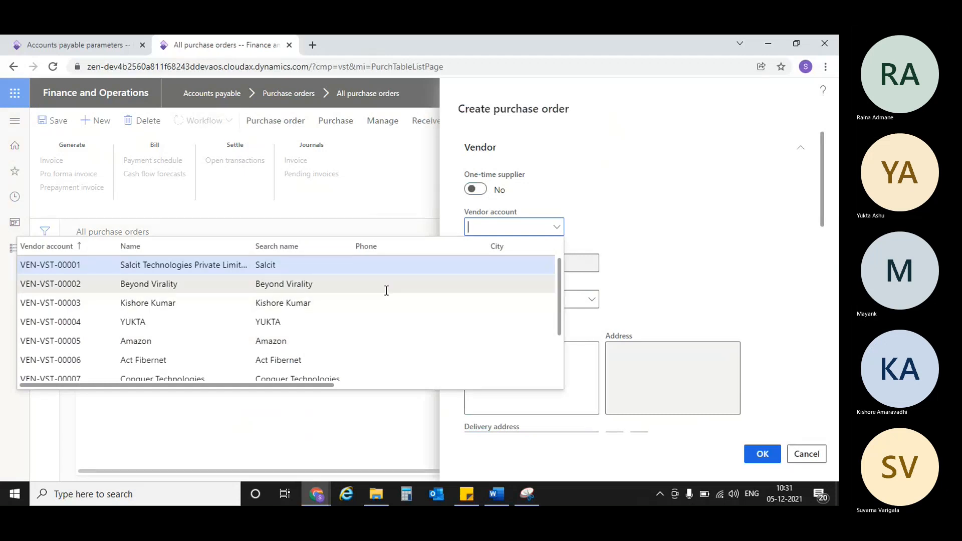
{"action": "left_click", "coordinate": [345, 336]}
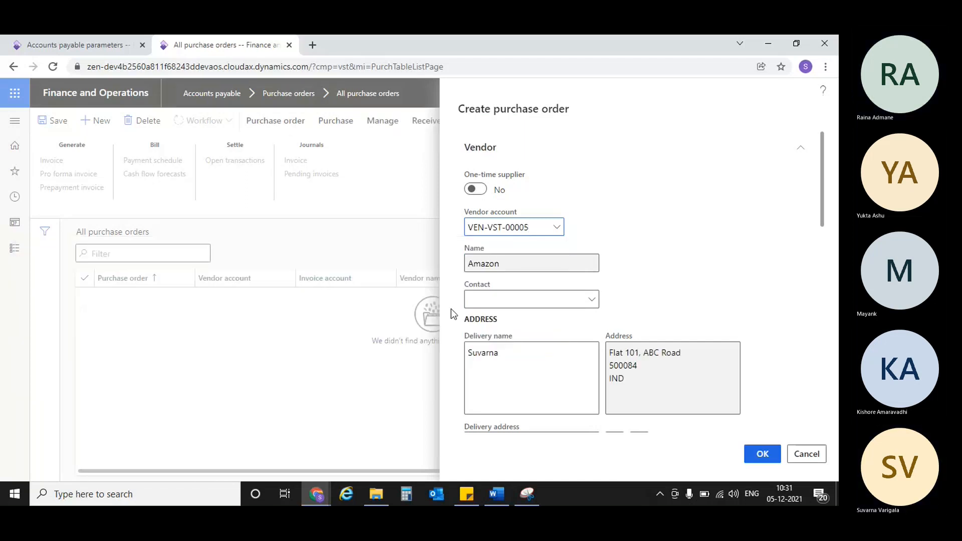
{"action": "left_click", "coordinate": [592, 300]}
{"action": "left_click", "coordinate": [592, 300]}
Step: Check the site and warehouse choices, leave both blank, and create the purchase order with type Journal
{"action": "scroll", "coordinate": [673, 261], "scroll_direction": "down", "scroll_amount": 10}
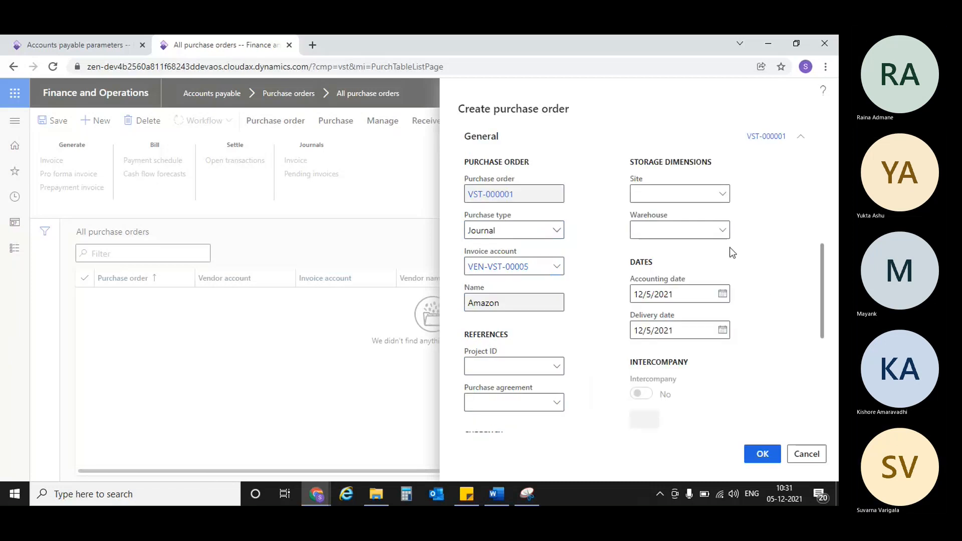
{"action": "left_click", "coordinate": [723, 194]}
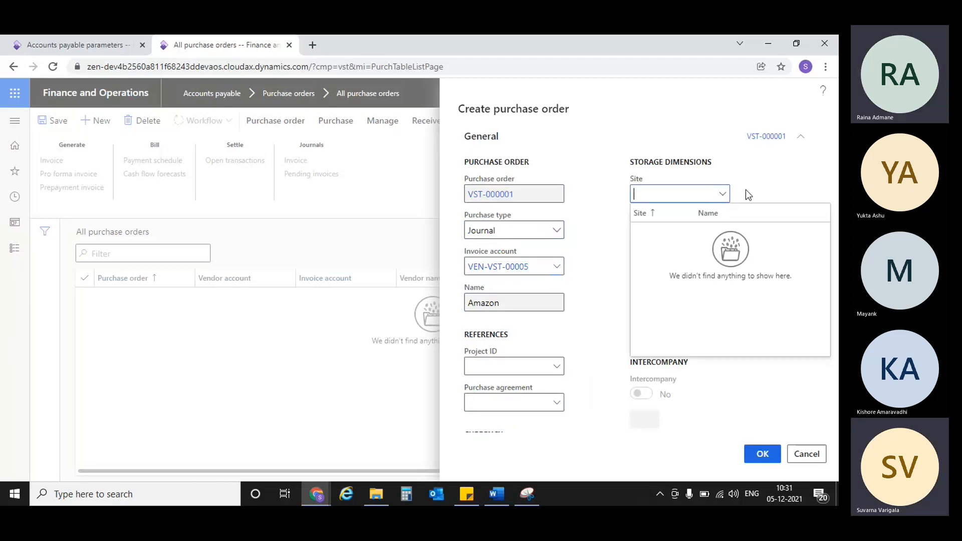
{"action": "left_click", "coordinate": [723, 195]}
{"action": "left_click", "coordinate": [724, 234]}
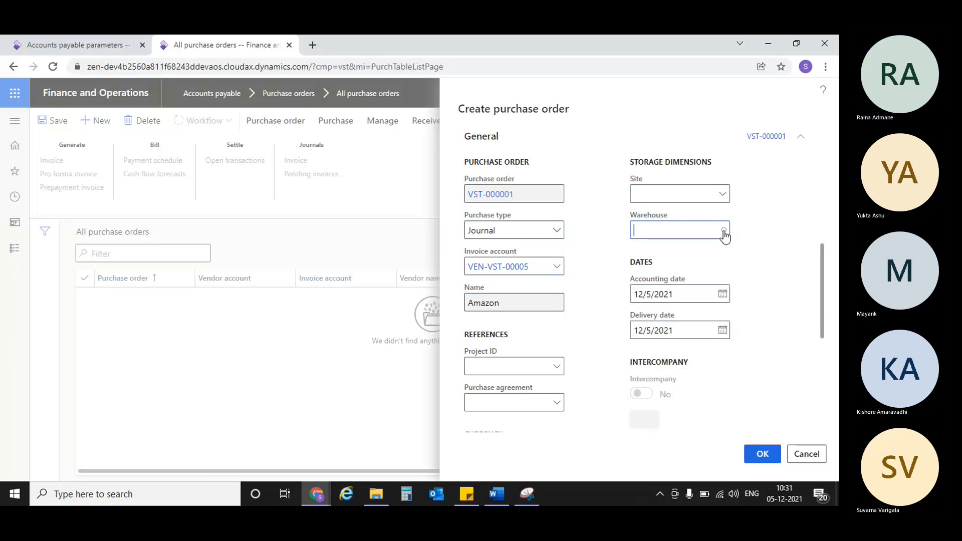
{"action": "left_click", "coordinate": [783, 239]}
{"action": "scroll", "coordinate": [784, 239], "scroll_direction": "up", "scroll_amount": 3}
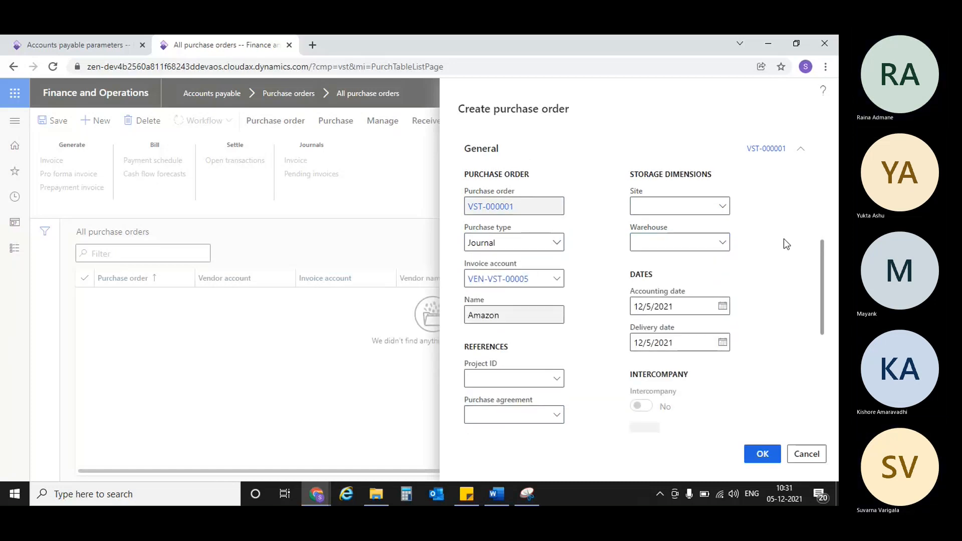
{"action": "scroll", "coordinate": [784, 238], "scroll_direction": "up", "scroll_amount": 3}
{"action": "scroll", "coordinate": [784, 239], "scroll_direction": "down", "scroll_amount": 2}
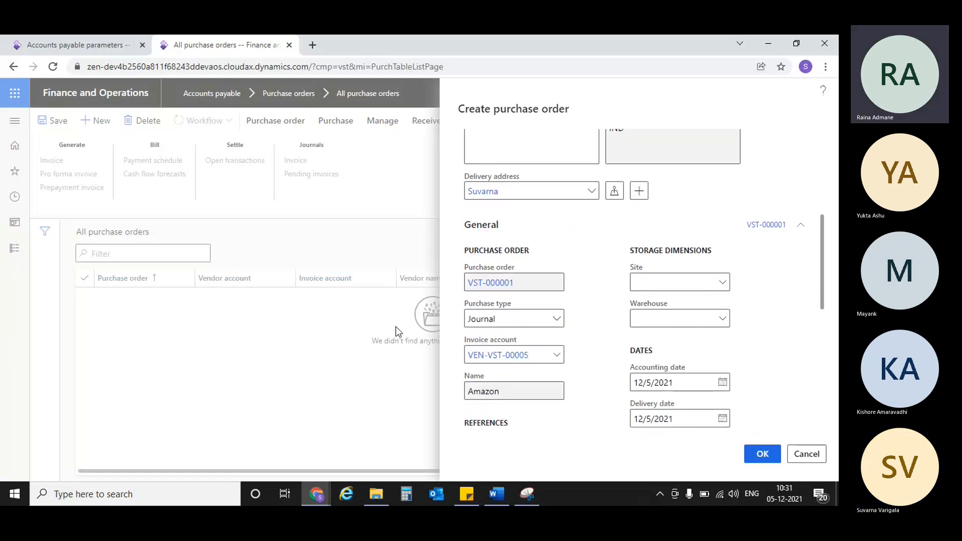
{"action": "left_click", "coordinate": [762, 455]}
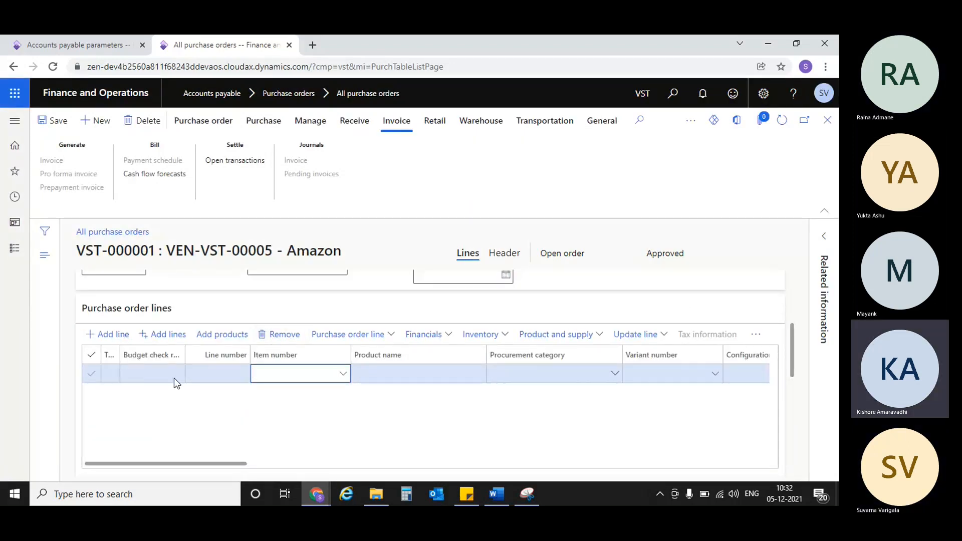
Step: Choose ITEM001 as the item number on the first purchase order line
{"action": "left_click", "coordinate": [343, 377]}
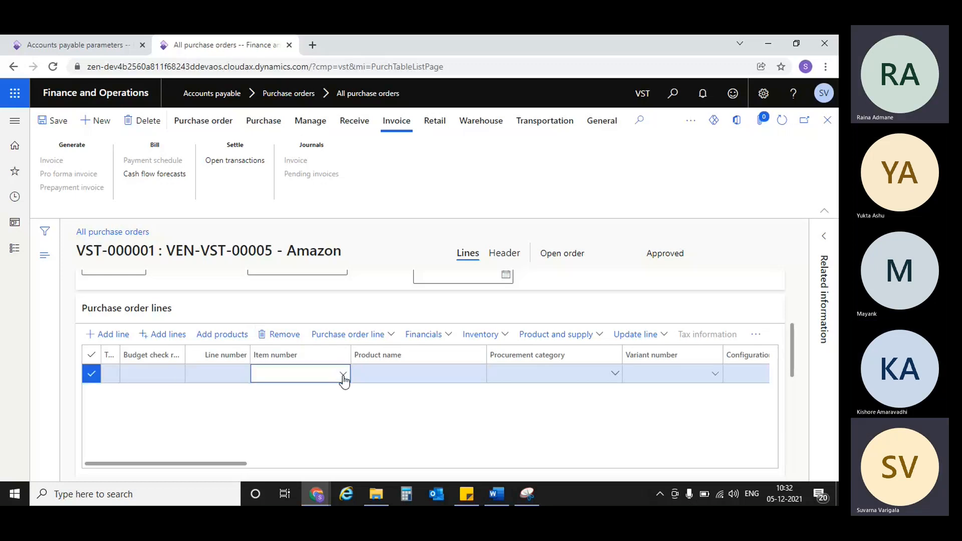
{"action": "left_click", "coordinate": [343, 377]}
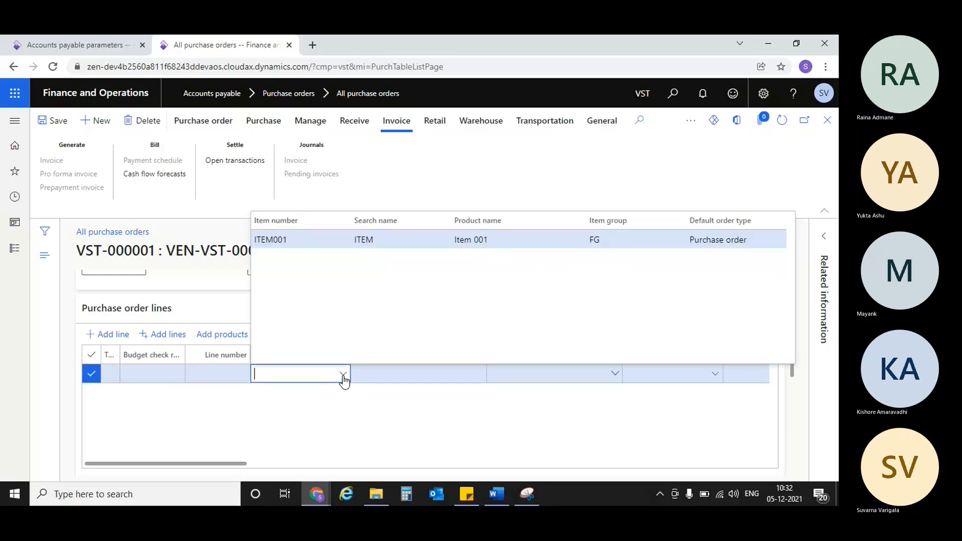
{"action": "left_click", "coordinate": [381, 239]}
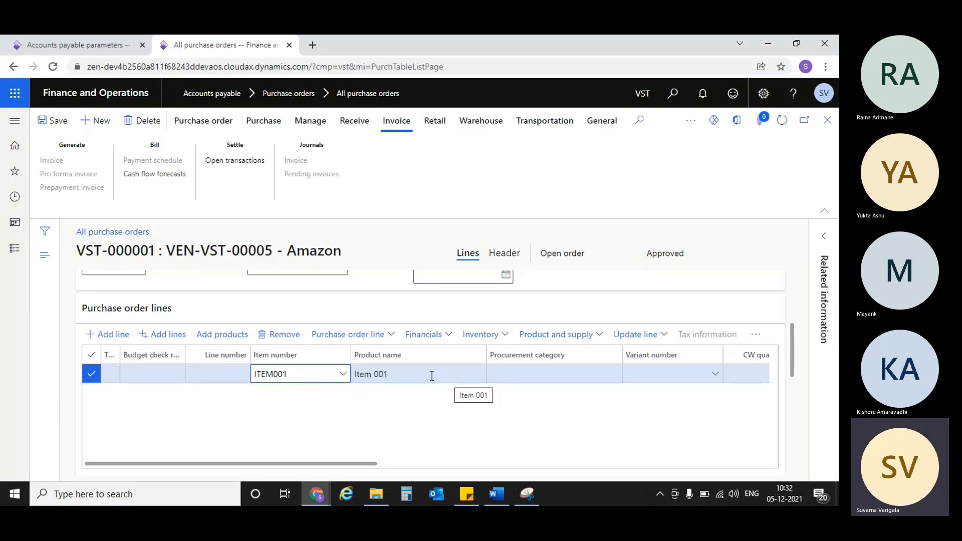
Step: Set the ITEM001 line's quantity to 10 and its unit price to 4000
{"action": "left_click", "coordinate": [236, 370]}
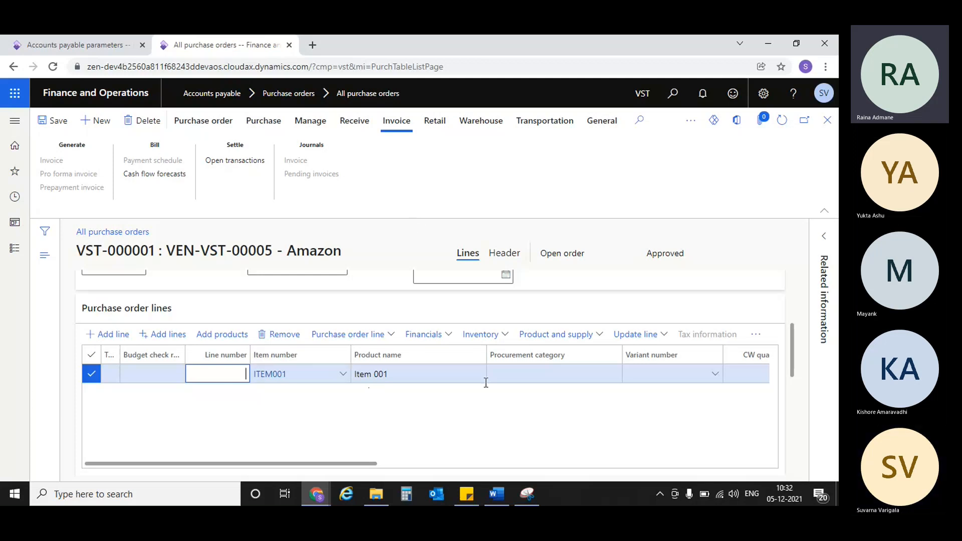
{"action": "left_click", "coordinate": [564, 373]}
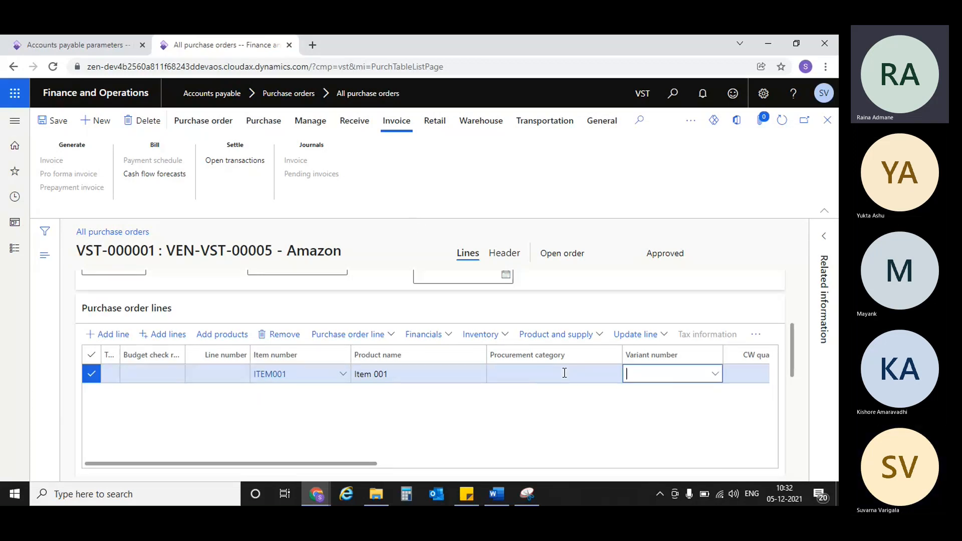
{"action": "key", "text": "Tab"}
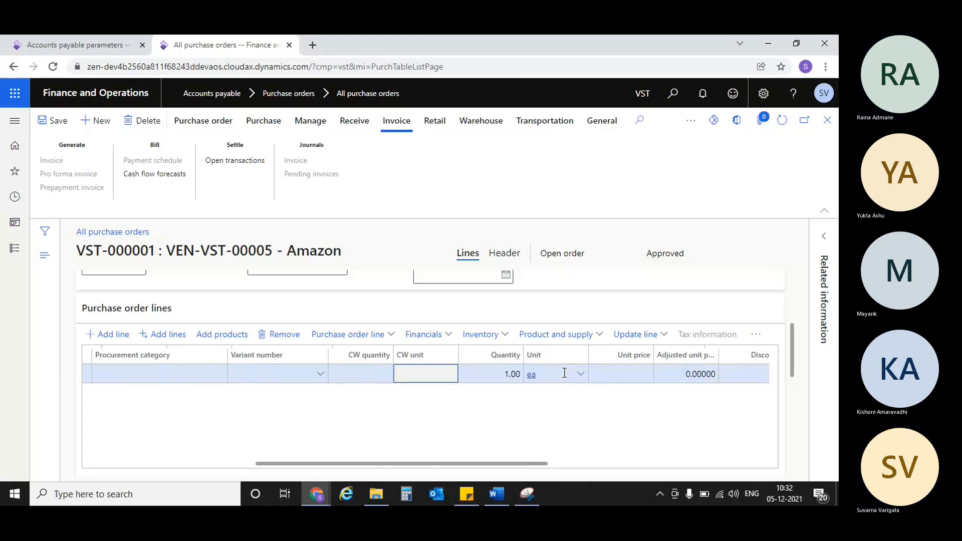
{"action": "key", "text": "Tab"}
{"action": "type", "text": "10"}
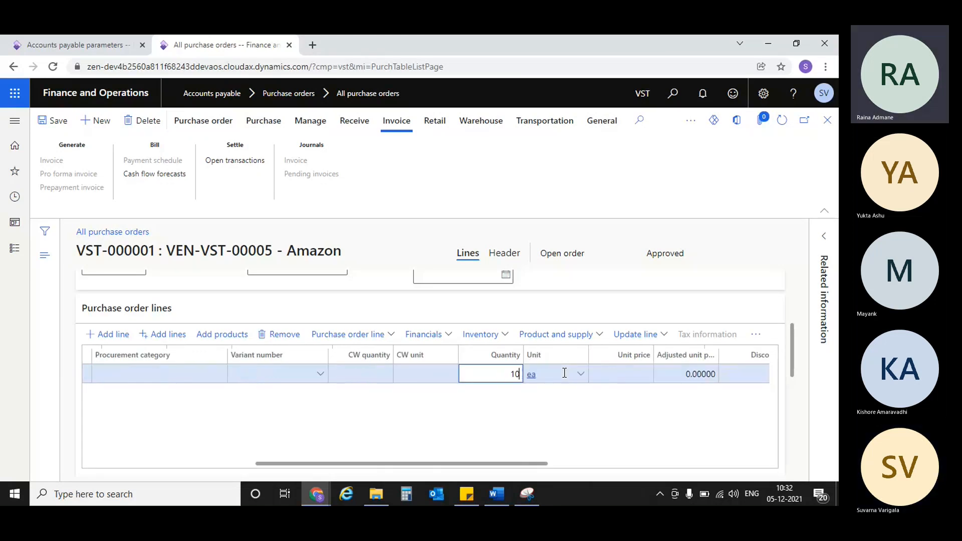
{"action": "key", "text": "Tab"}
{"action": "key", "text": "Tab"}
{"action": "type", "text": "4000"}
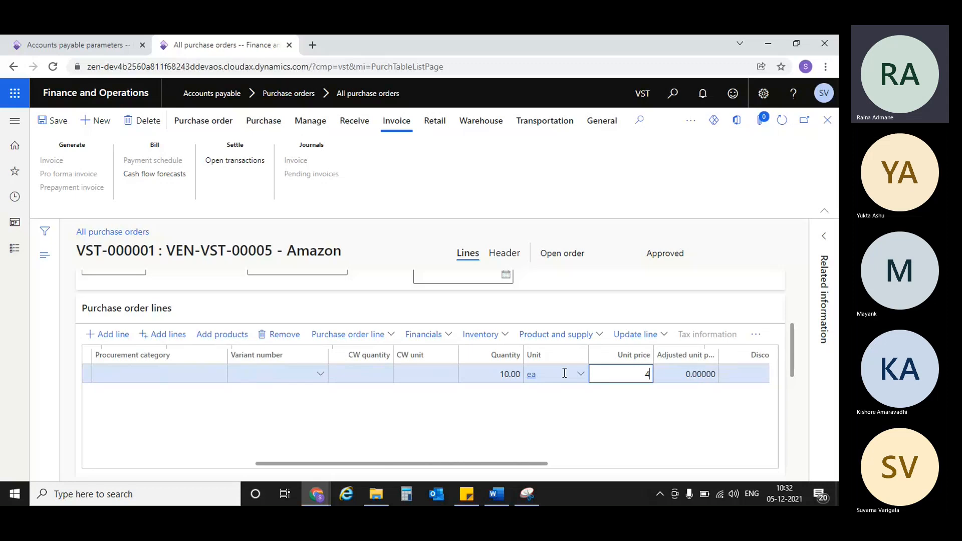
Step: Leave the remaining fields of the ITEM001 line as they are and try to save the purchase order
{"action": "key", "text": "Tab"}
{"action": "key", "text": "Tab"}
{"action": "key", "text": "Tab"}
{"action": "key", "text": "Tab"}
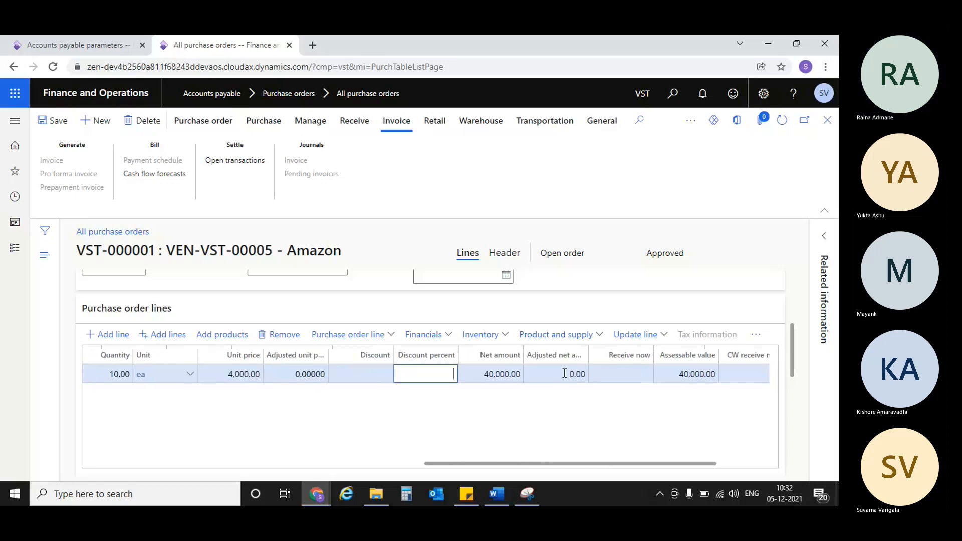
{"action": "key", "text": "Tab"}
{"action": "key", "text": "Tab"}
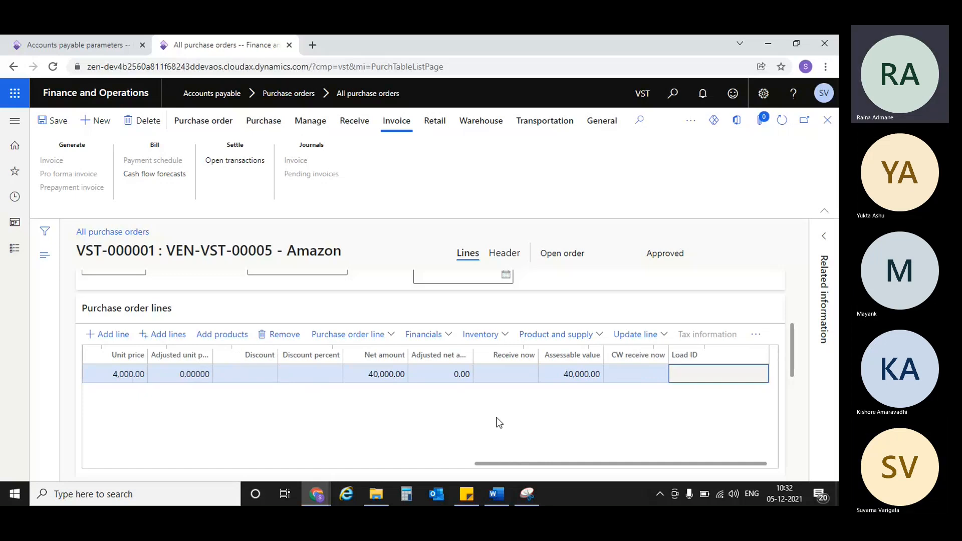
{"action": "key", "text": "Tab"}
{"action": "left_click", "coordinate": [53, 126]}
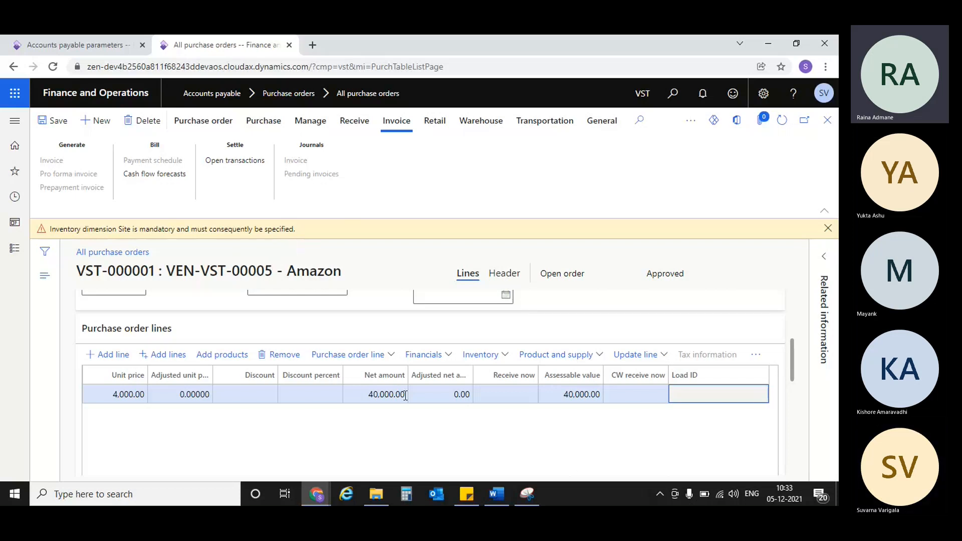
Step: Search the page for "produc" and open the ITEM001 line's product details at the Site storage dimension
{"action": "scroll", "coordinate": [309, 394], "scroll_direction": "left", "scroll_amount": 12}
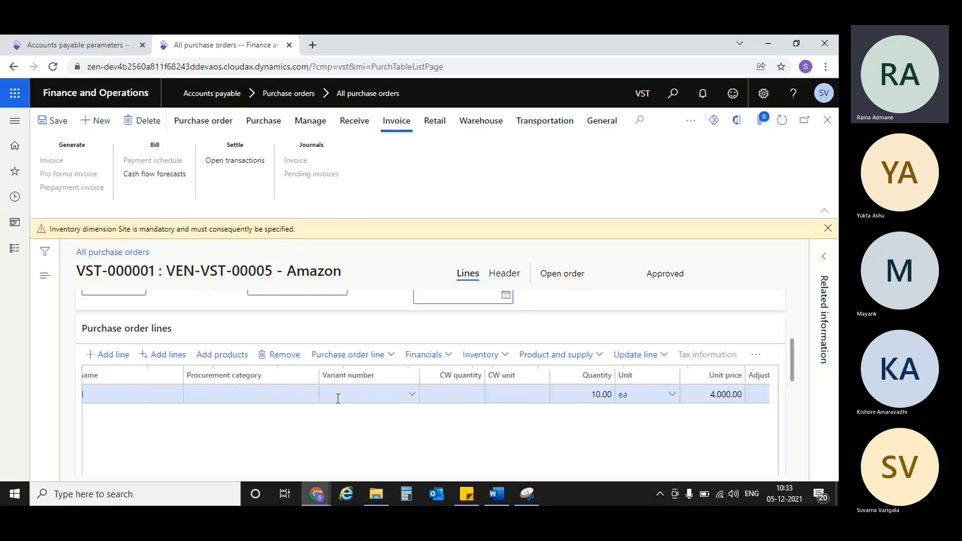
{"action": "scroll", "coordinate": [338, 398], "scroll_direction": "left", "scroll_amount": 6}
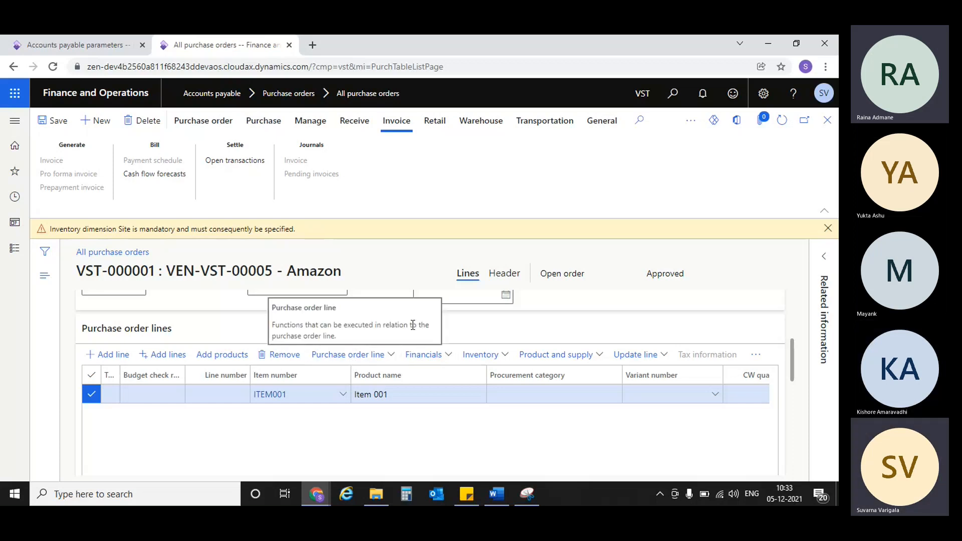
{"action": "scroll", "coordinate": [237, 316], "scroll_direction": "up", "scroll_amount": 5}
{"action": "scroll", "coordinate": [237, 315], "scroll_direction": "down", "scroll_amount": 5}
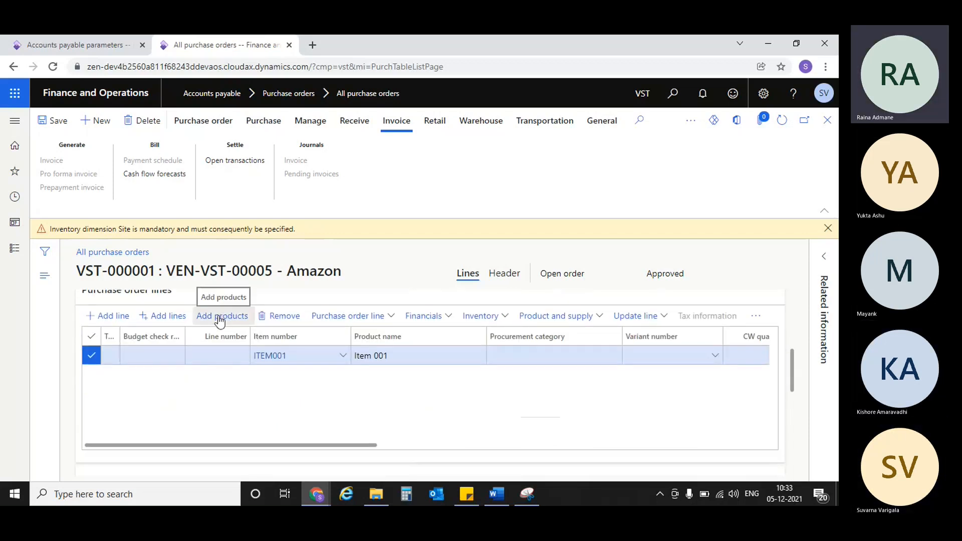
{"action": "scroll", "coordinate": [279, 317], "scroll_direction": "up", "scroll_amount": 5}
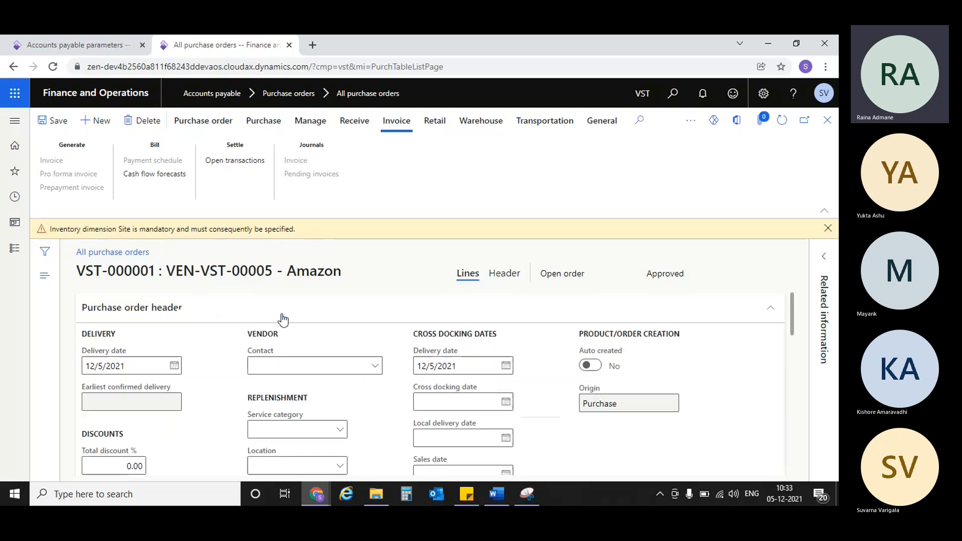
{"action": "scroll", "coordinate": [281, 318], "scroll_direction": "down", "scroll_amount": 1}
{"action": "key", "text": "ctrl+f"}
{"action": "type", "text": "produc"}
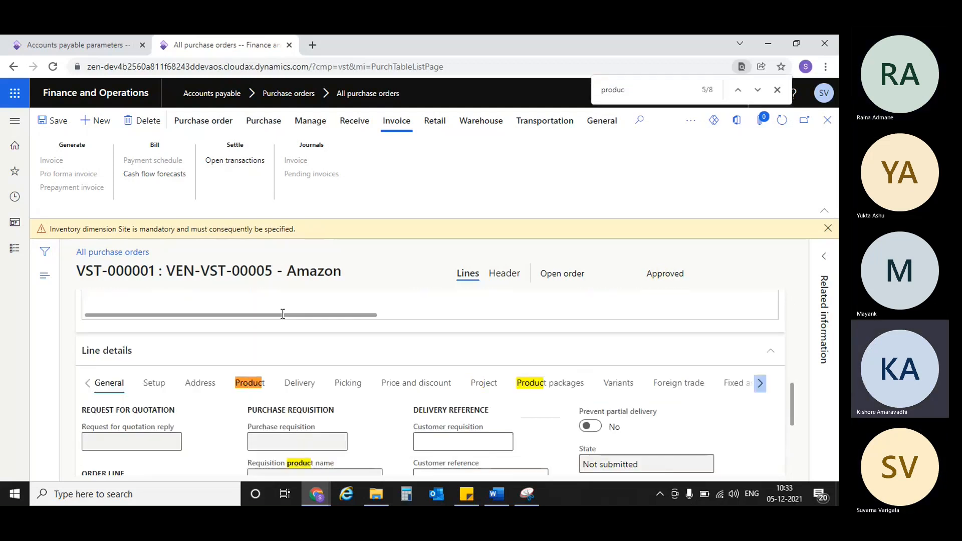
{"action": "left_click", "coordinate": [239, 389]}
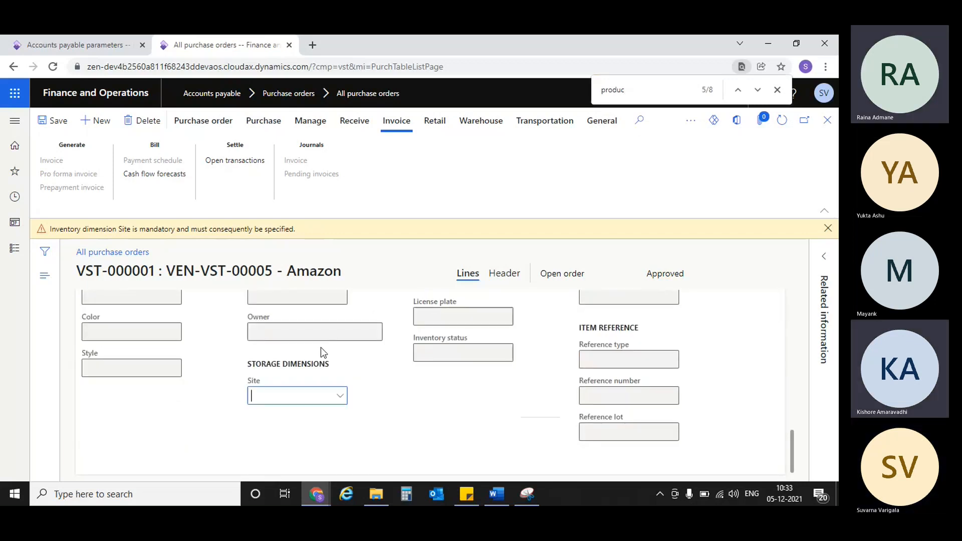
Step: Create a site with ID SITE - 1 and name Site 1, save it and return to the purchase order
{"action": "scroll", "coordinate": [369, 417], "scroll_direction": "down", "scroll_amount": 1}
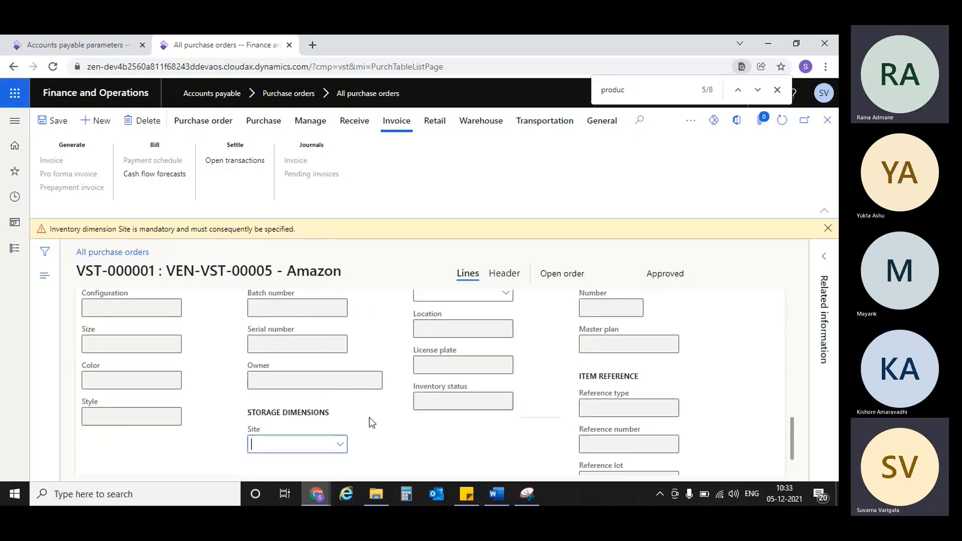
{"action": "right_click", "coordinate": [340, 444]}
{"action": "left_click", "coordinate": [361, 430]}
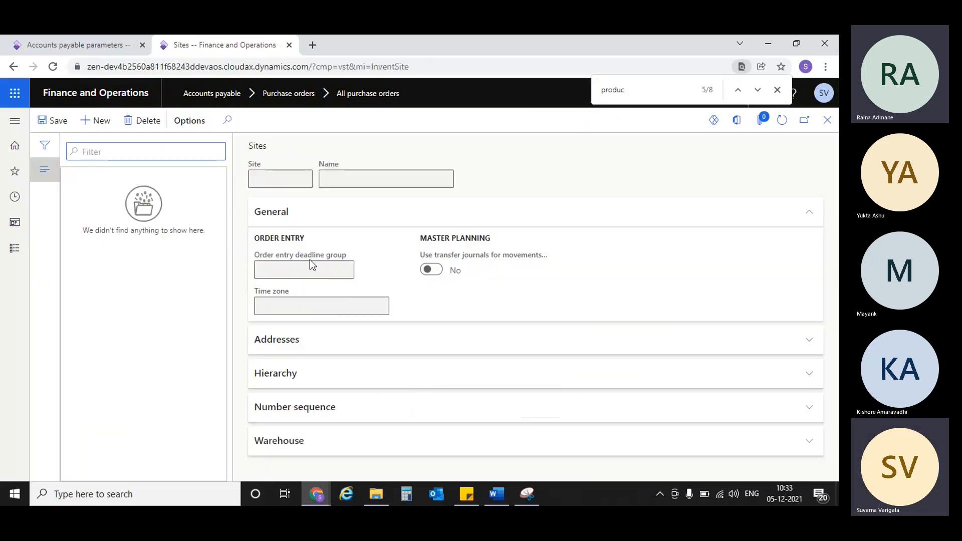
{"action": "left_click", "coordinate": [101, 122]}
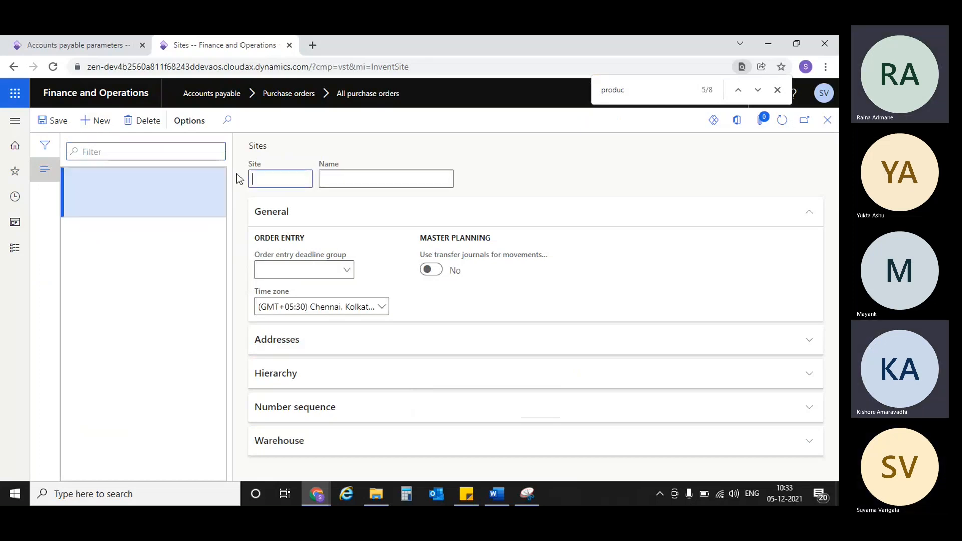
{"action": "type", "text": "S"}
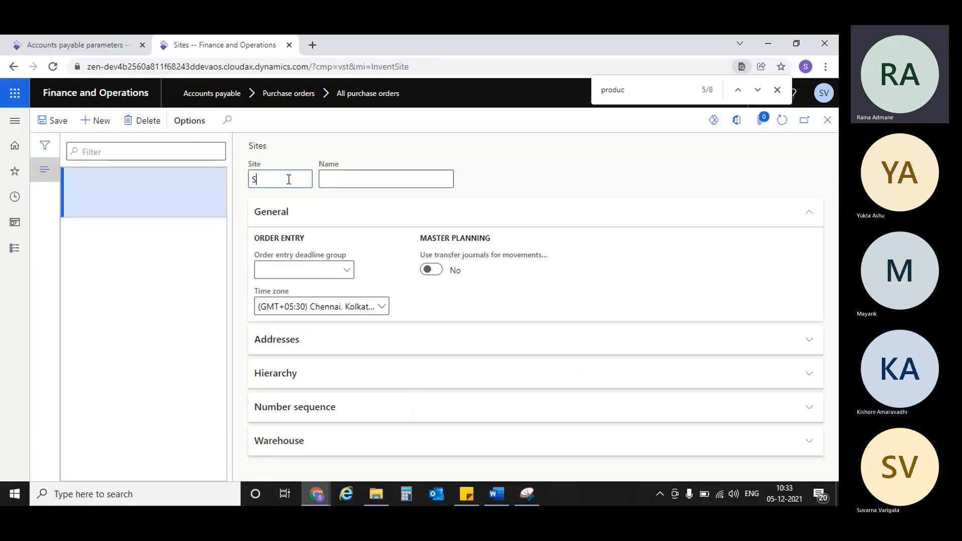
{"action": "type", "text": "ITE - 1"}
{"action": "key", "text": "Tab"}
{"action": "type", "text": "Site 1"}
{"action": "left_click", "coordinate": [44, 128]}
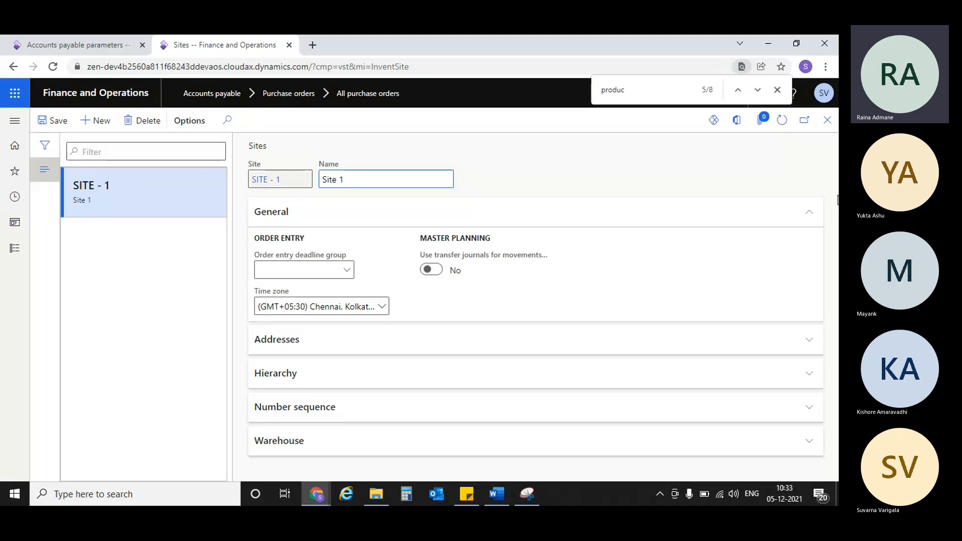
{"action": "left_click", "coordinate": [827, 120]}
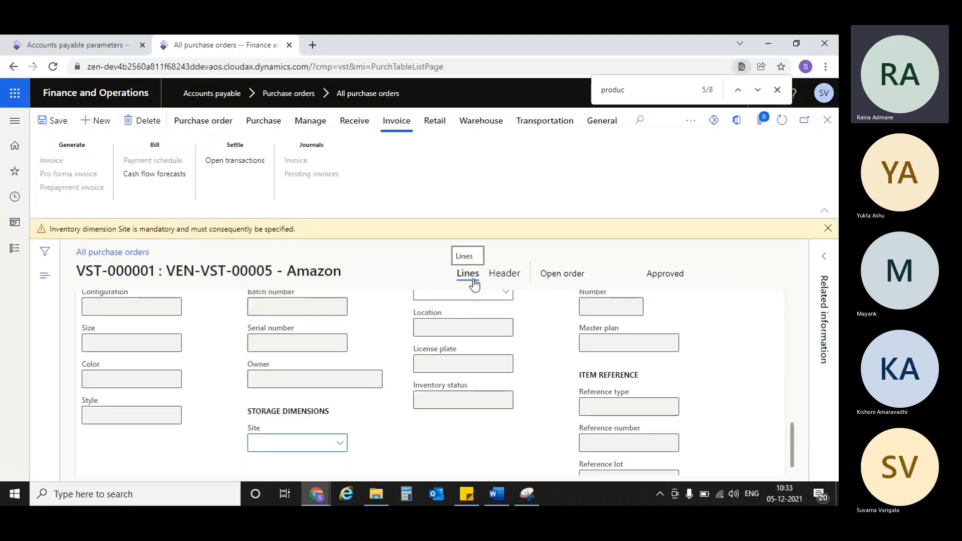
Step: Assign SITE - 1 as the ITEM001 line's site and accept overwriting the unit price with standard prices
{"action": "left_click", "coordinate": [338, 442]}
{"action": "left_click", "coordinate": [389, 309]}
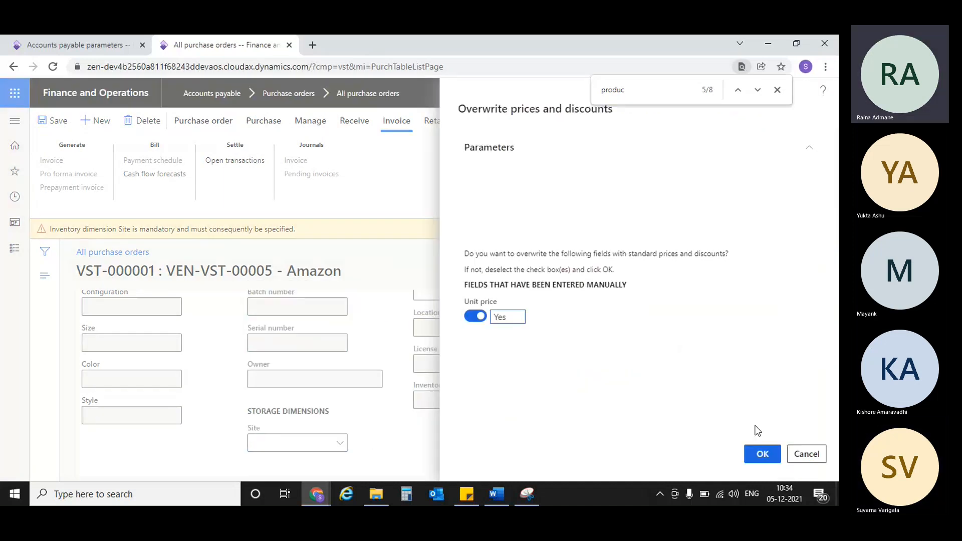
{"action": "left_click", "coordinate": [757, 454]}
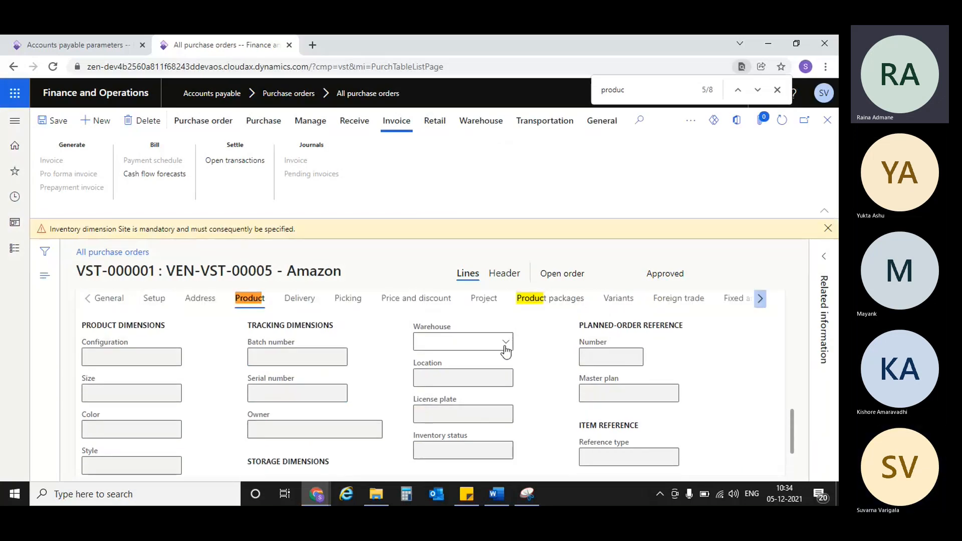
Step: Create a warehouse with ID WH - 1 and name Warehouse - 1 on SITE - 1, and return to the purchase order
{"action": "left_click", "coordinate": [506, 345]}
{"action": "right_click", "coordinate": [507, 346]}
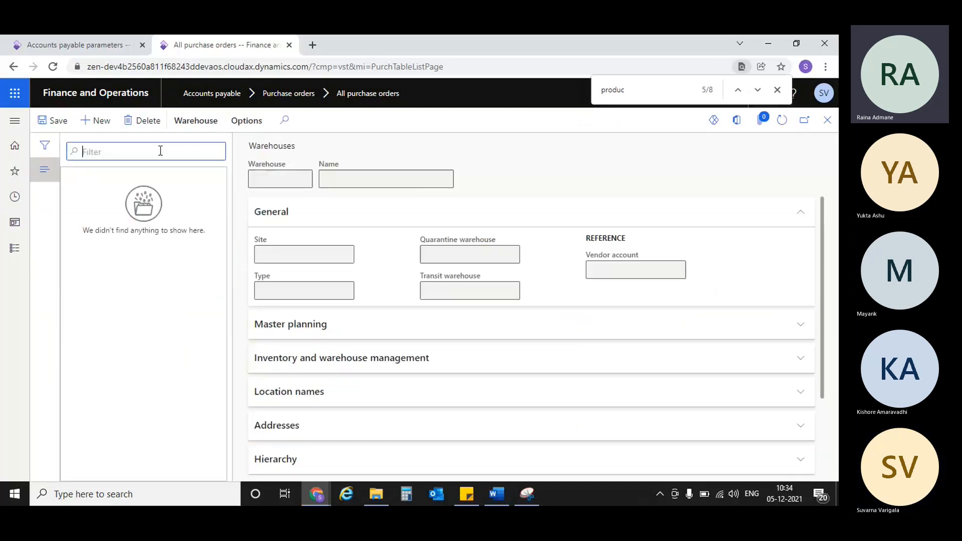
{"action": "left_click", "coordinate": [94, 121]}
{"action": "type", "text": "WH - 1"}
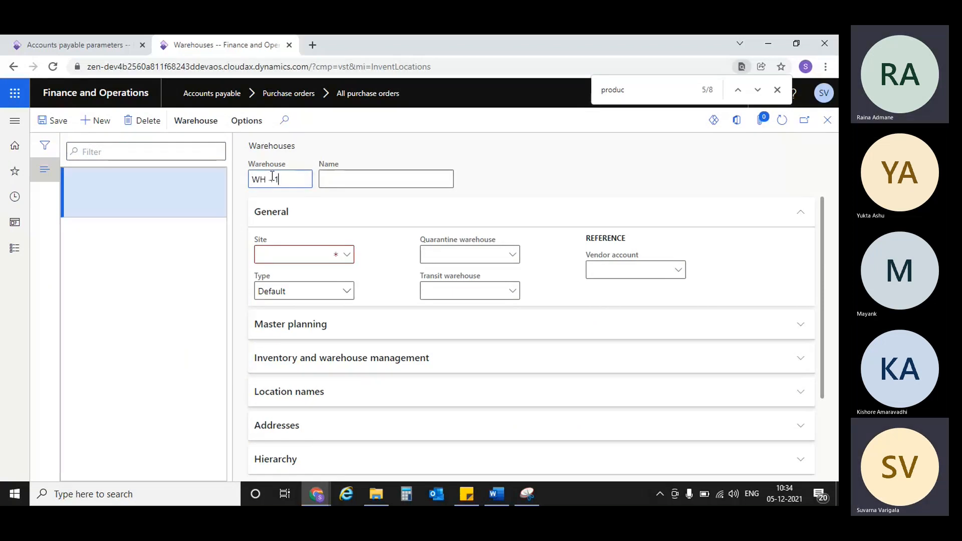
{"action": "key", "text": "Tab"}
{"action": "type", "text": "Wareh"}
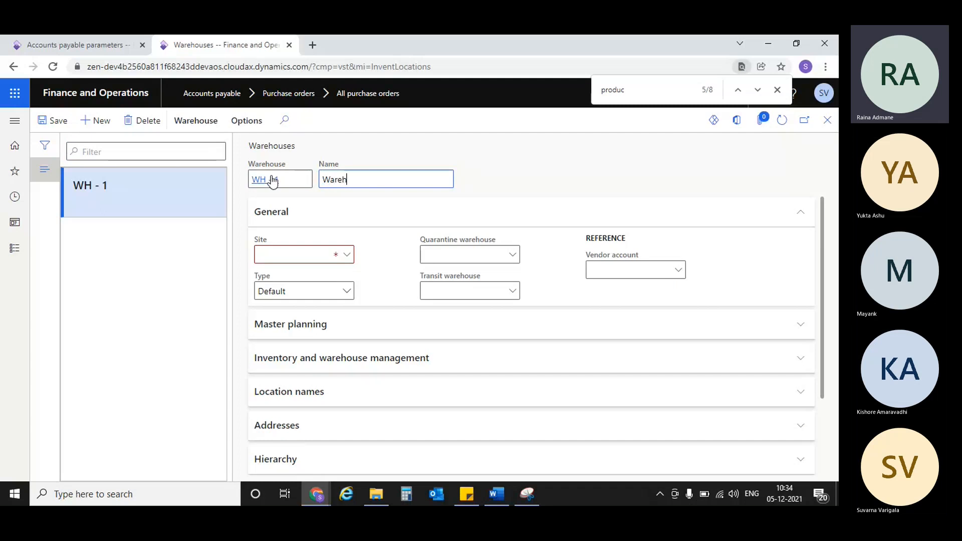
{"action": "type", "text": "ouse - 1"}
{"action": "key", "text": "Tab"}
{"action": "left_click", "coordinate": [346, 254]}
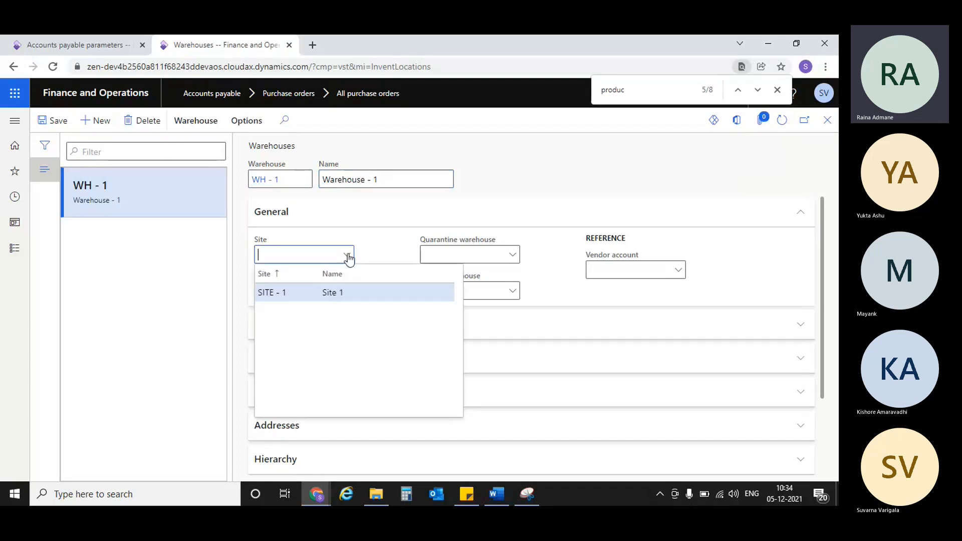
{"action": "left_click", "coordinate": [326, 292]}
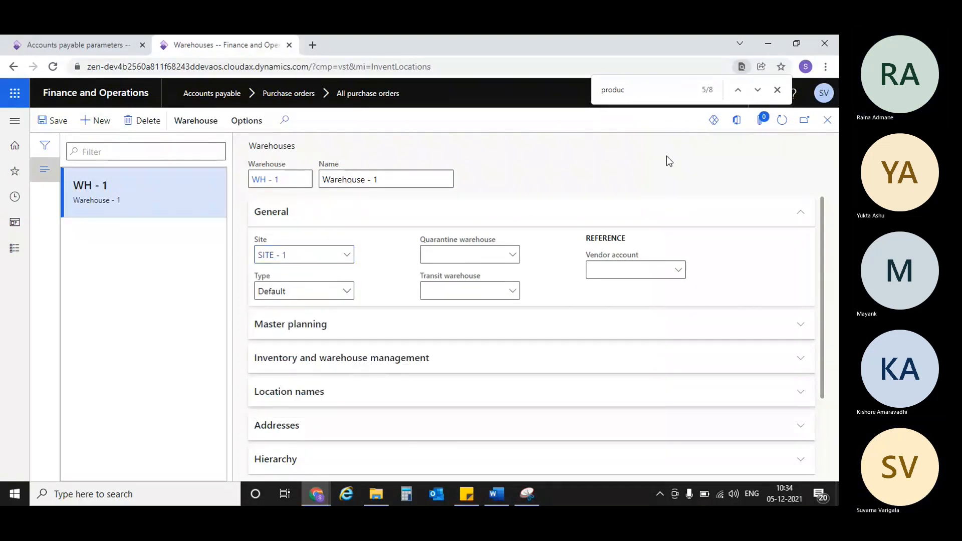
{"action": "left_click", "coordinate": [827, 121]}
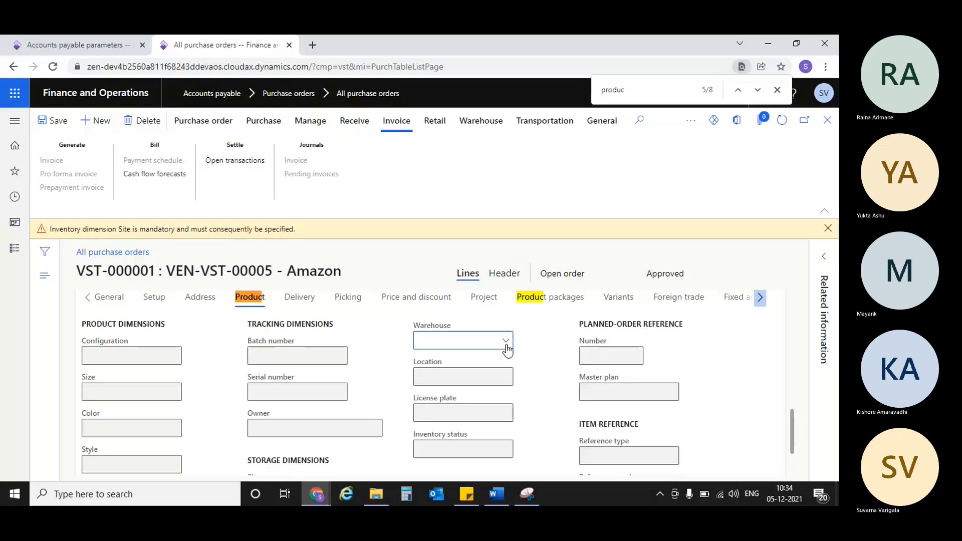
Step: Set the ITEM001 line's warehouse to WH - 1 and save the purchase order
{"action": "left_click", "coordinate": [506, 342]}
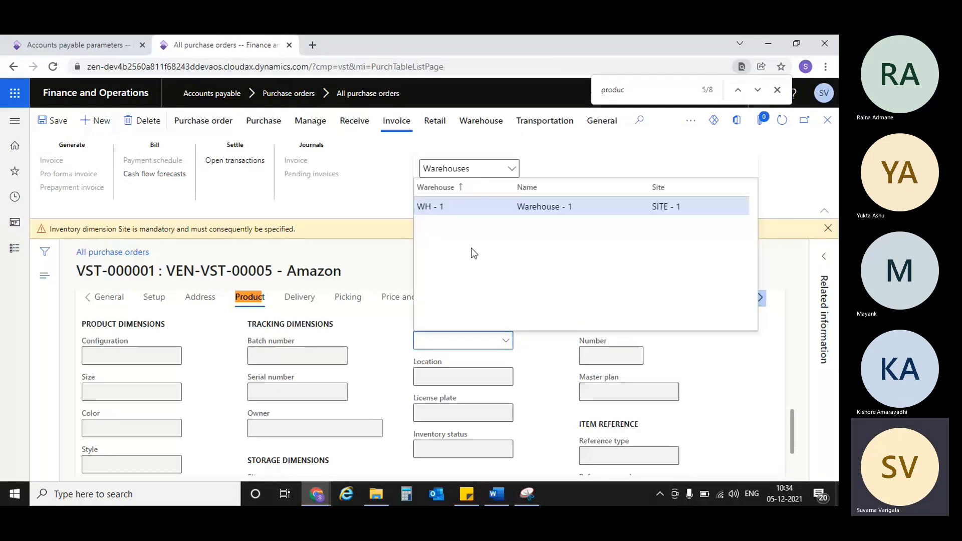
{"action": "left_click", "coordinate": [493, 207]}
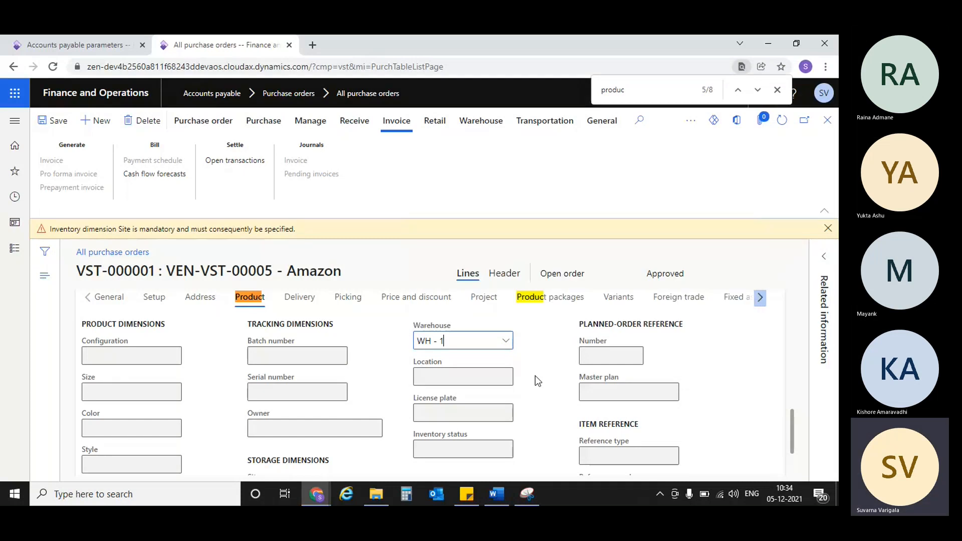
{"action": "scroll", "coordinate": [537, 381], "scroll_direction": "down", "scroll_amount": 2}
{"action": "left_click", "coordinate": [52, 121]}
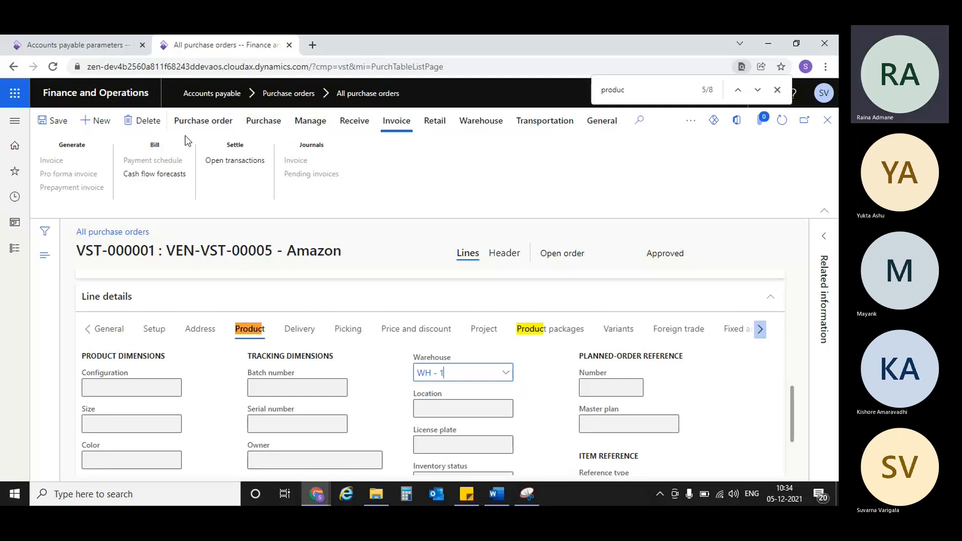
{"action": "left_click", "coordinate": [203, 121]}
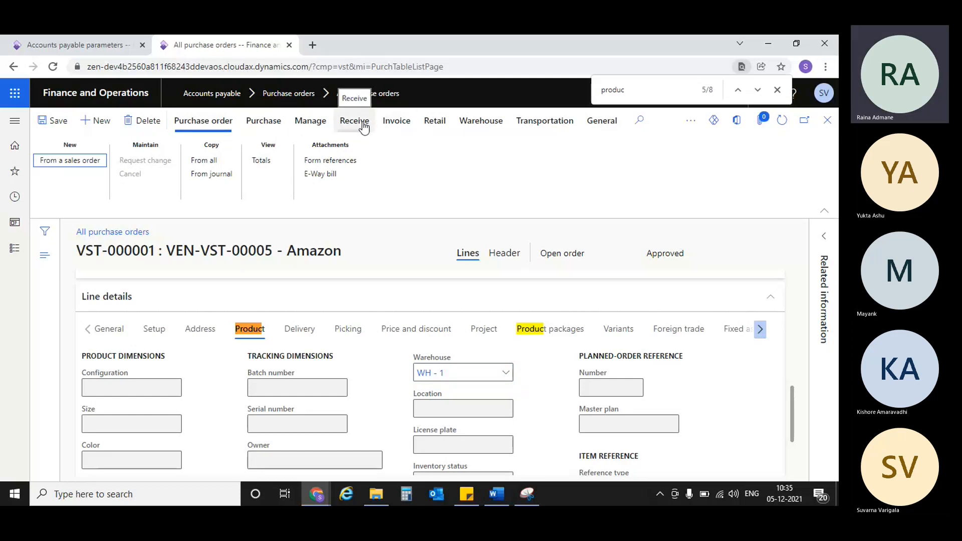
{"action": "left_click", "coordinate": [385, 124]}
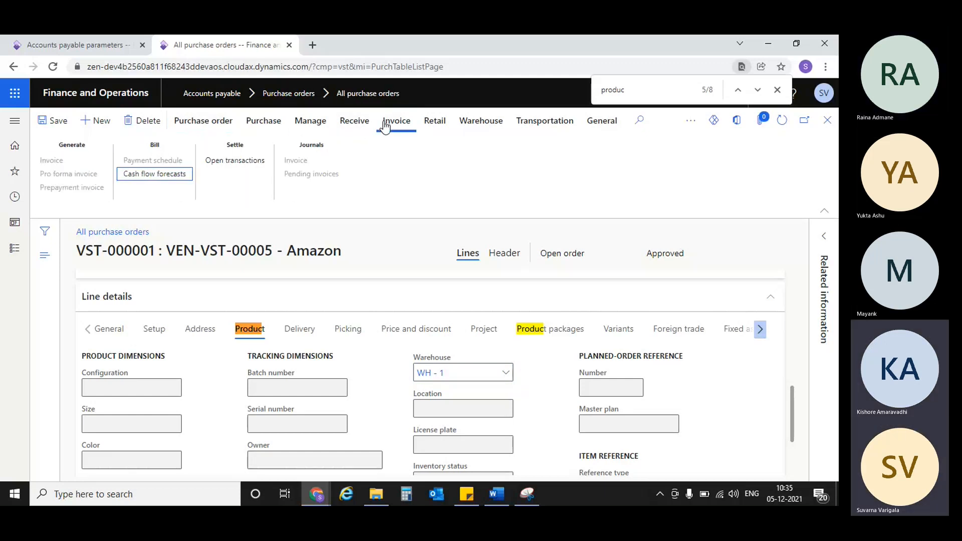
Step: Change the purchase type in the order header to Purchase order, save the order and dismiss the vendor warning
{"action": "left_click", "coordinate": [264, 122]}
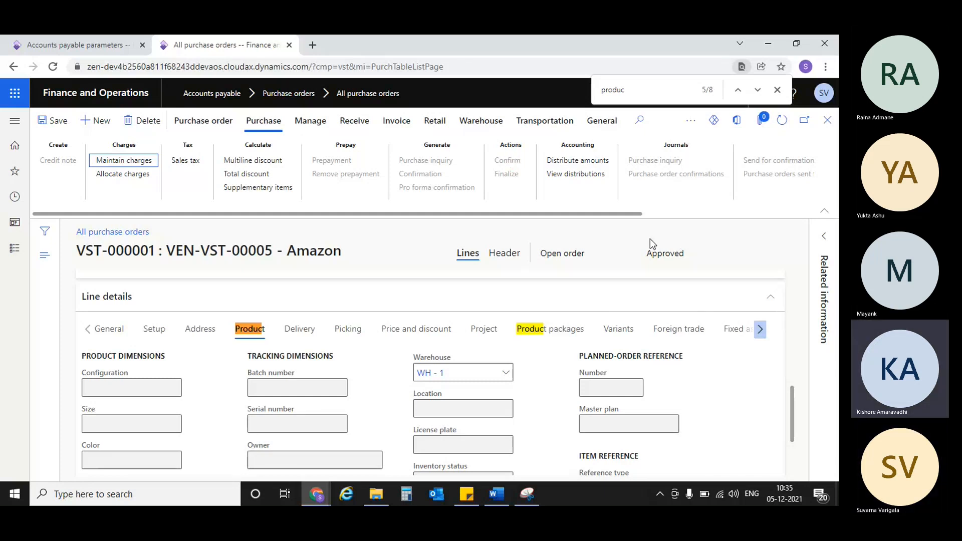
{"action": "scroll", "coordinate": [593, 335], "scroll_direction": "up", "scroll_amount": 5}
{"action": "left_click", "coordinate": [504, 253]}
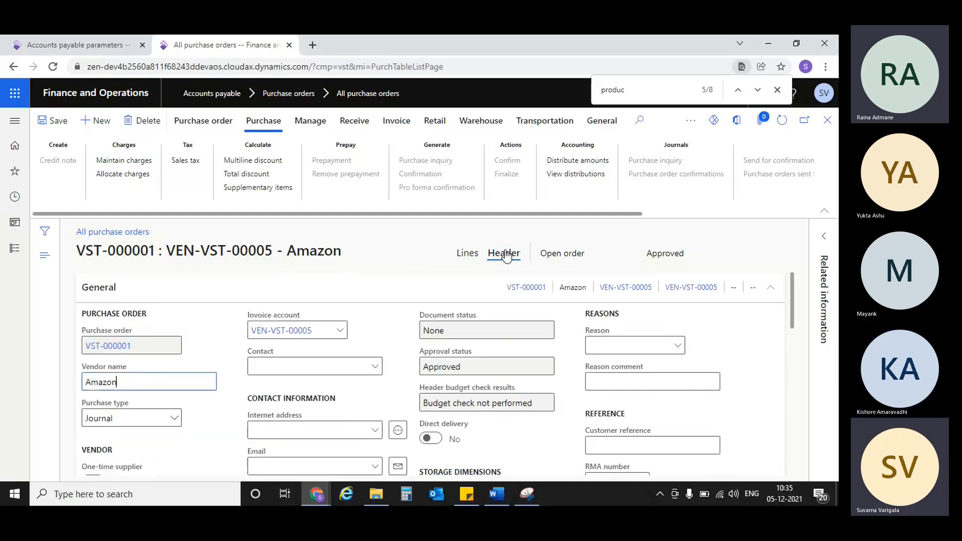
{"action": "scroll", "coordinate": [502, 328], "scroll_direction": "down", "scroll_amount": 3}
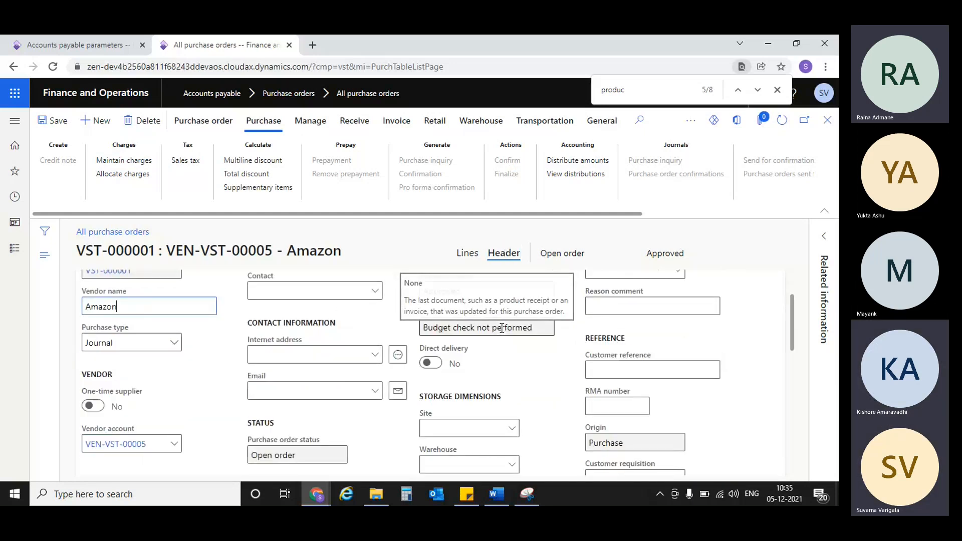
{"action": "scroll", "coordinate": [502, 329], "scroll_direction": "down", "scroll_amount": 3}
{"action": "scroll", "coordinate": [501, 328], "scroll_direction": "up", "scroll_amount": 5}
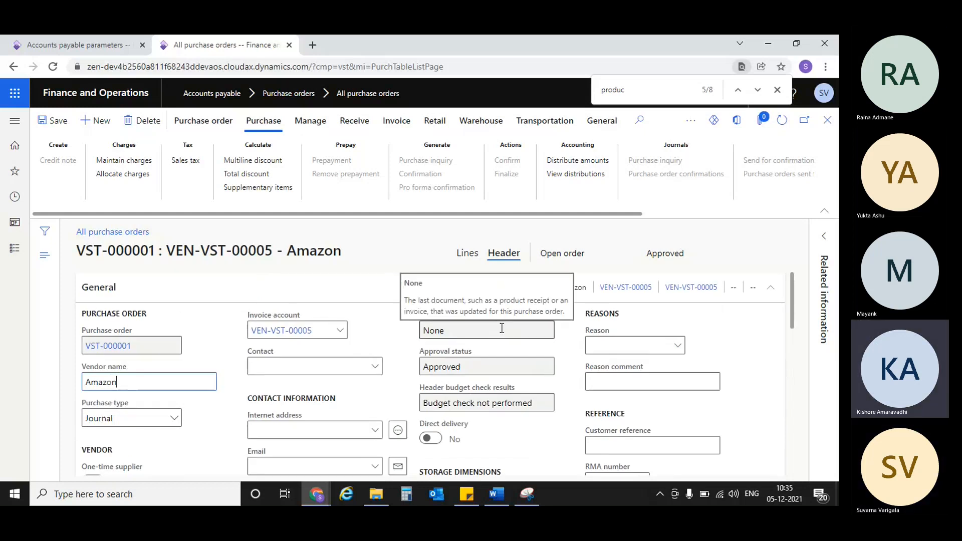
{"action": "left_click", "coordinate": [174, 421]}
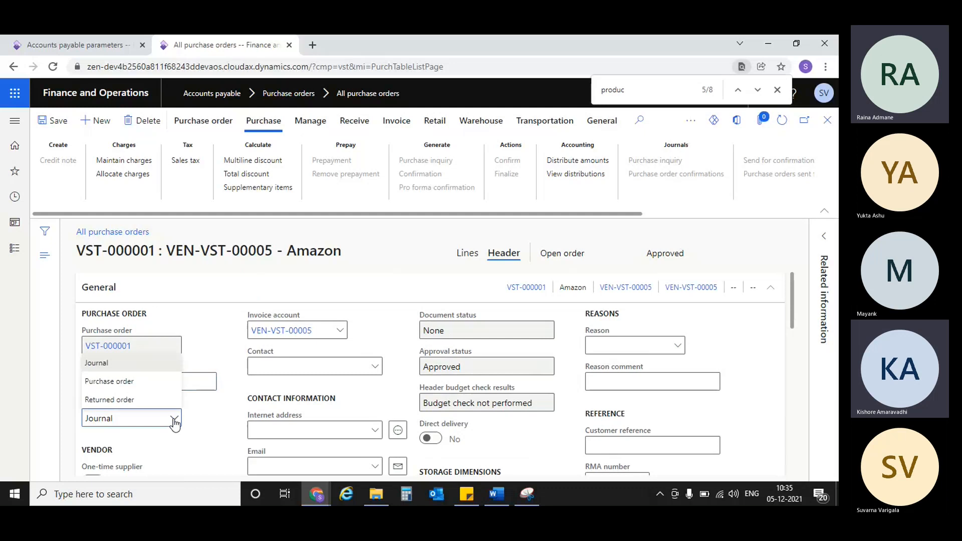
{"action": "left_click", "coordinate": [169, 391]}
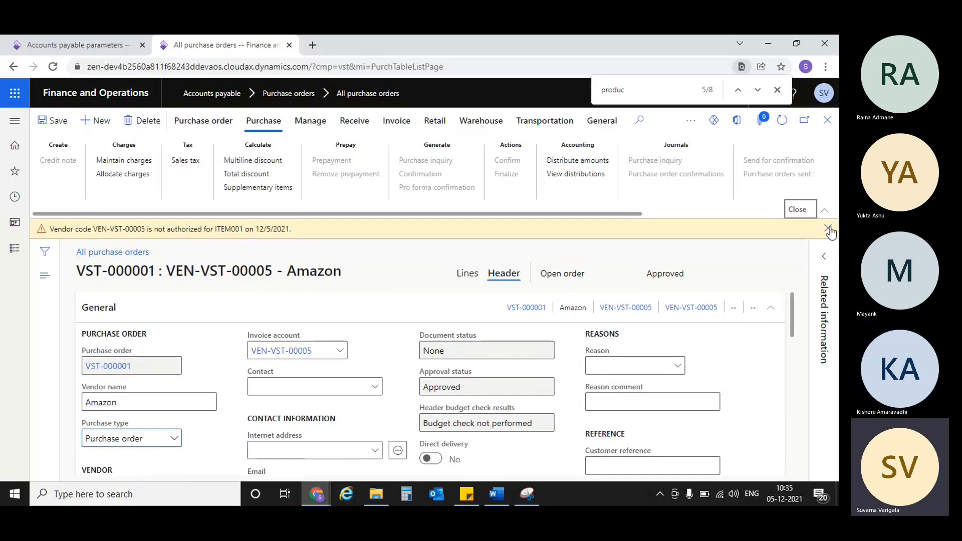
{"action": "left_click", "coordinate": [50, 123]}
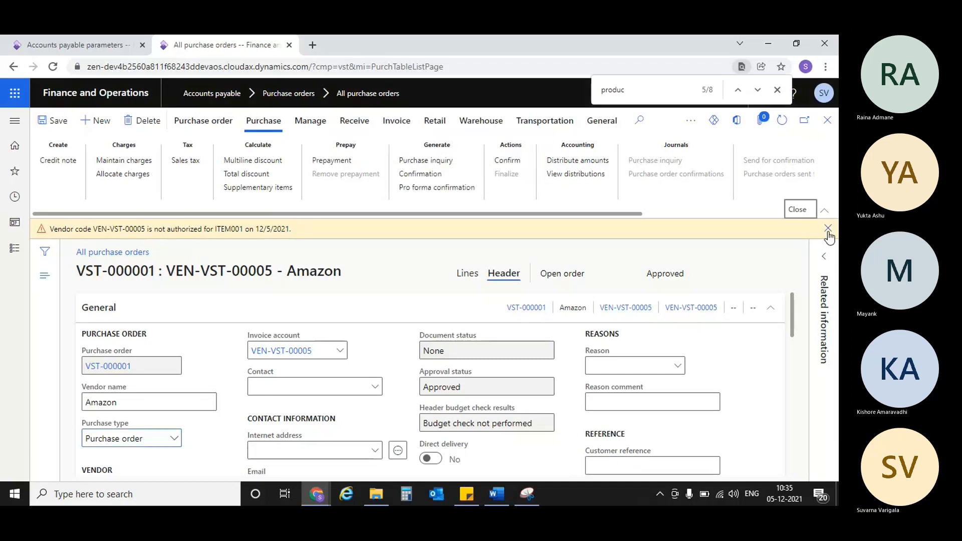
{"action": "left_click", "coordinate": [828, 229]}
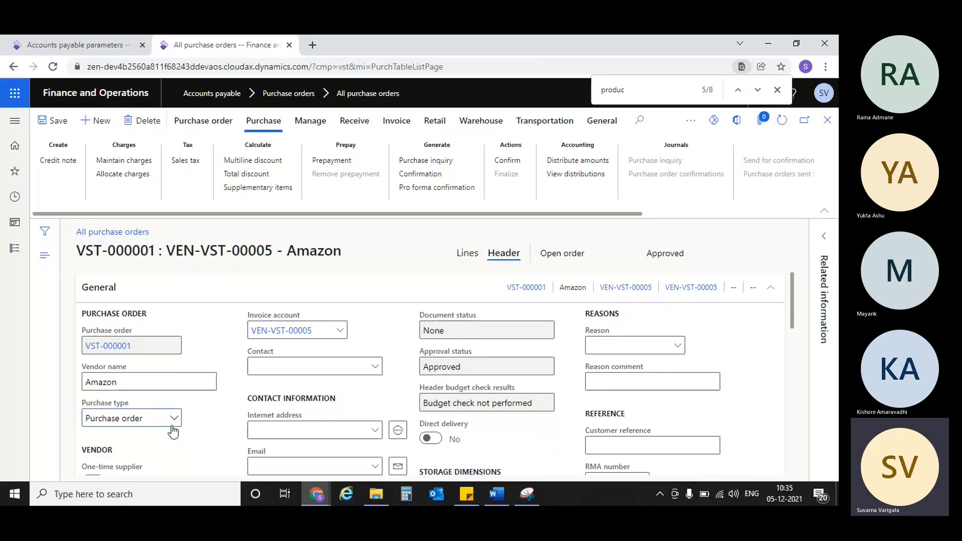
Step: Check the purchase type options, keep Purchase order, and confirm the purchase order, dismissing the warning
{"action": "left_click", "coordinate": [176, 424]}
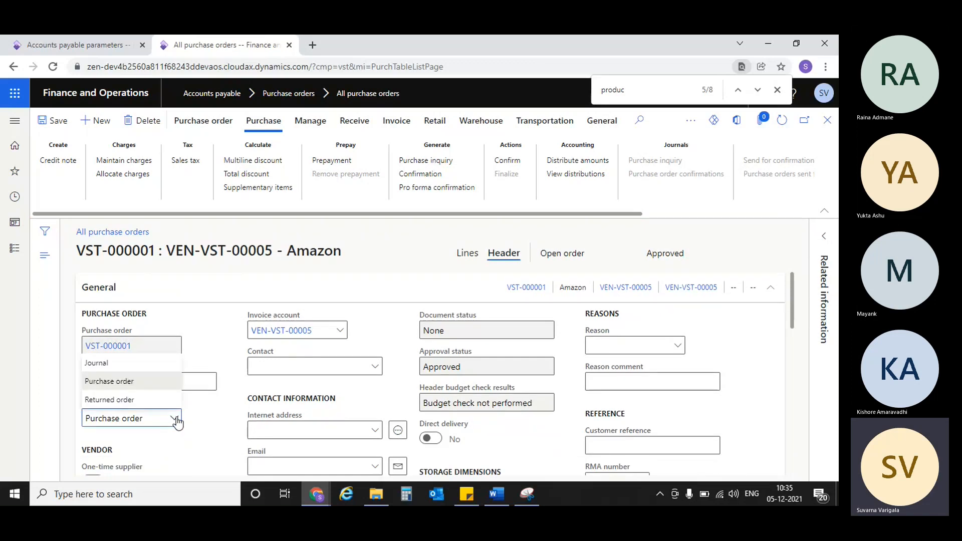
{"action": "left_click", "coordinate": [176, 423]}
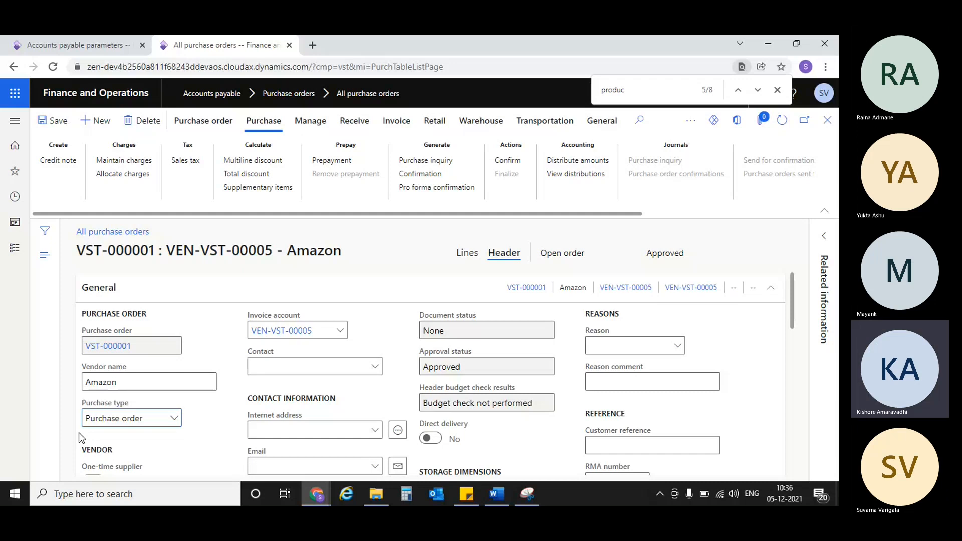
{"action": "left_click", "coordinate": [507, 161]}
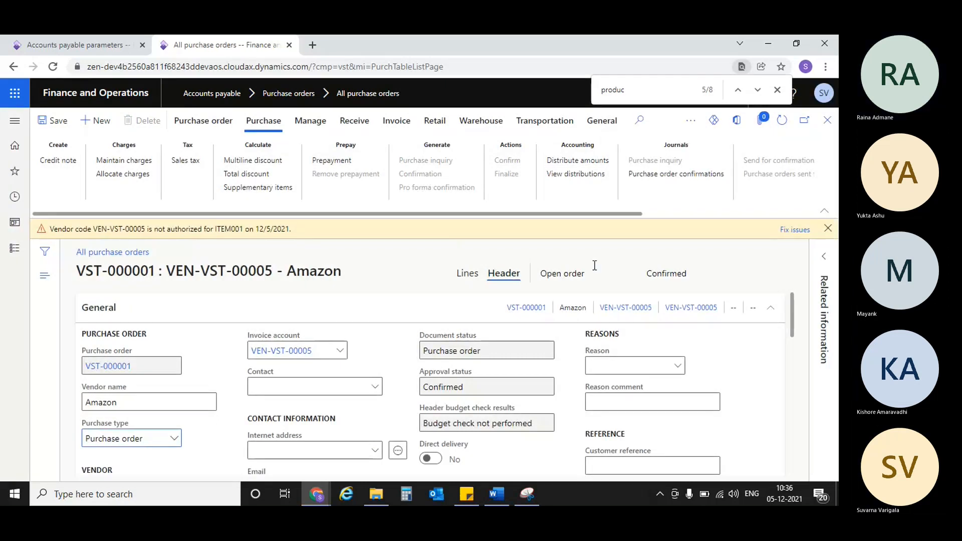
{"action": "left_click", "coordinate": [828, 231]}
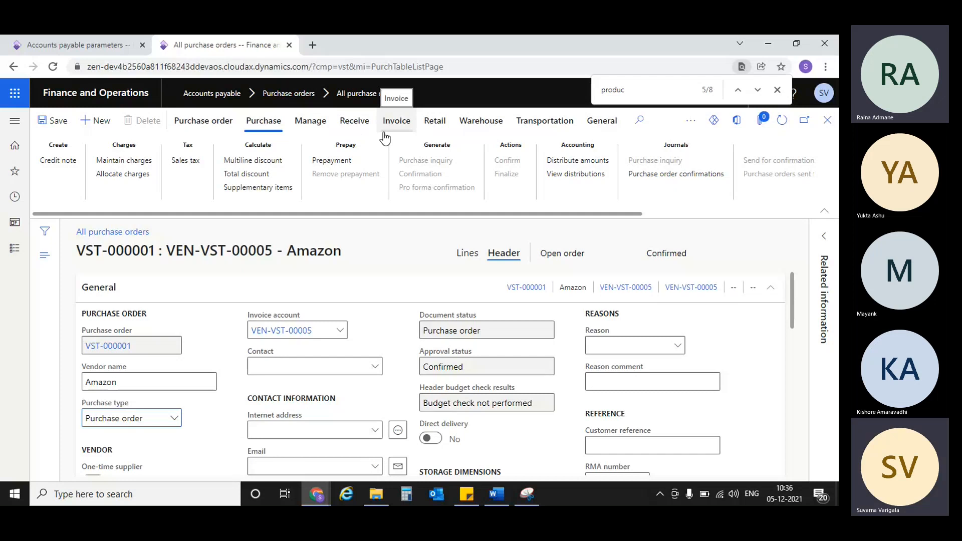
{"action": "left_click", "coordinate": [330, 166]}
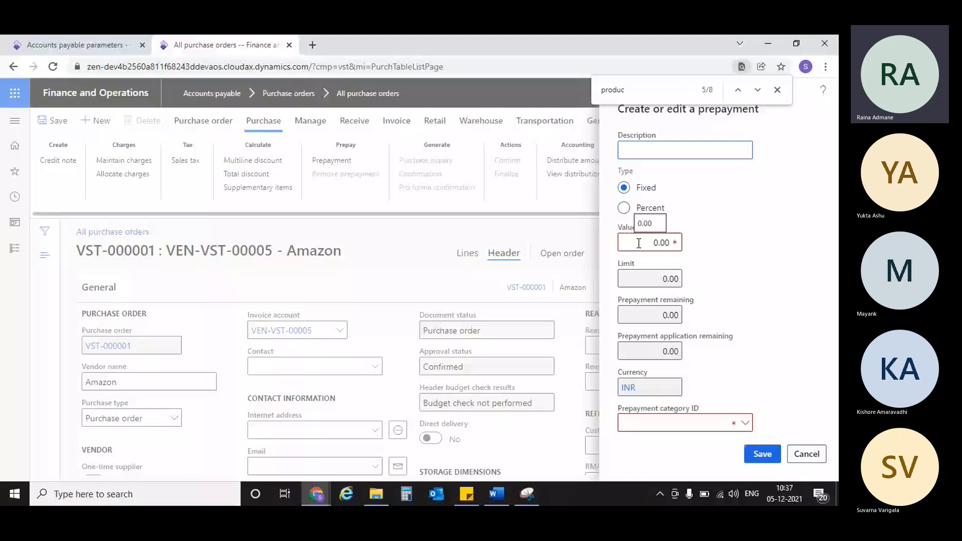
{"action": "type", "text": "Ad"}
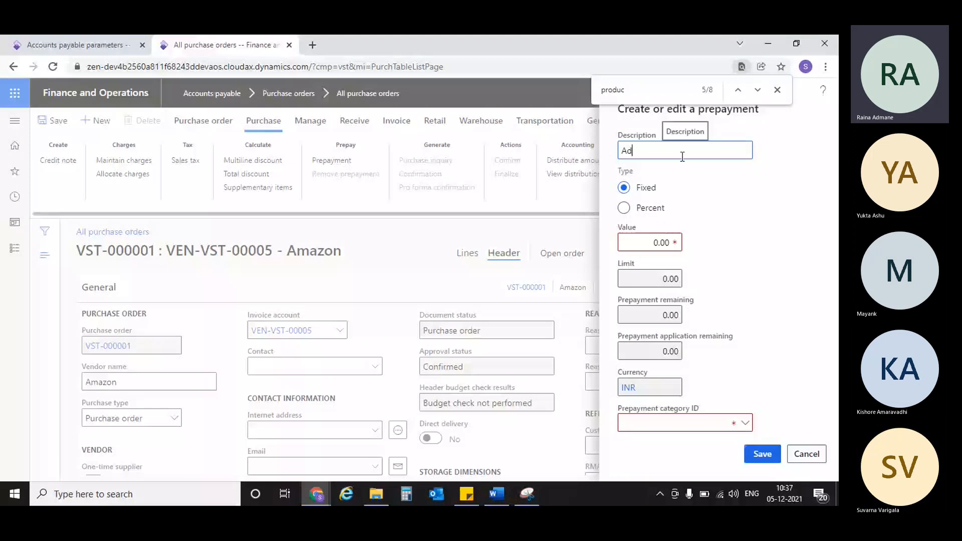
{"action": "type", "text": "vance Payment for PO"}
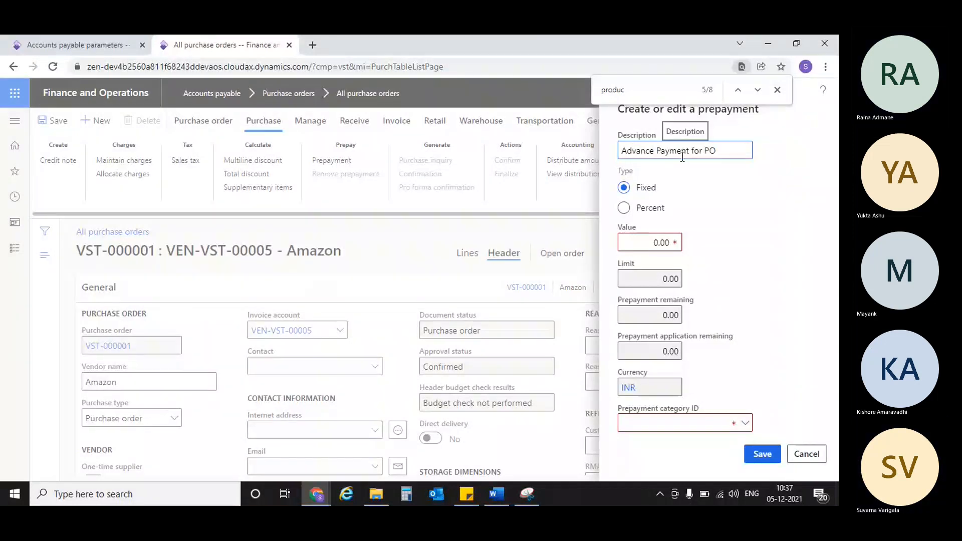
{"action": "type", "text": " --"}
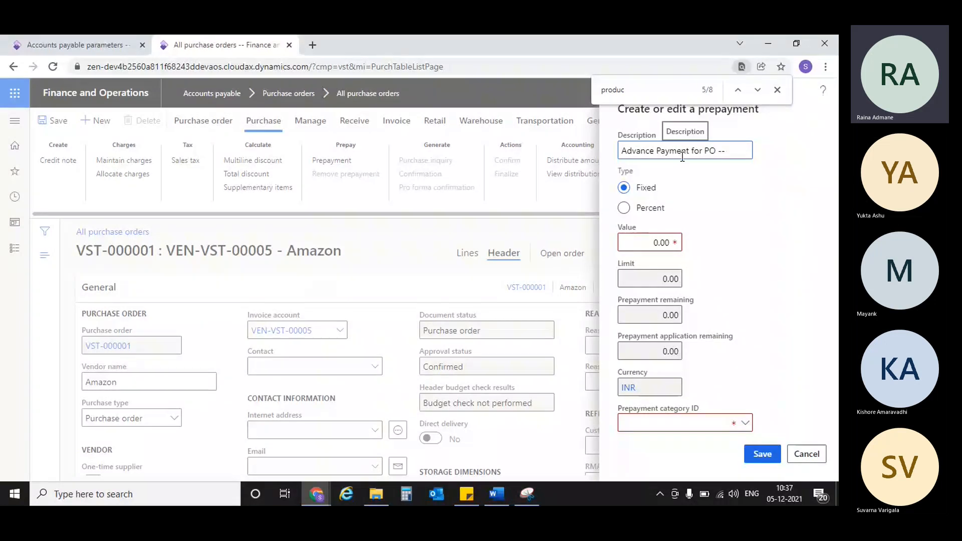
{"action": "type", "text": "VS"}
{"action": "type", "text": "T0001"}
{"action": "type", "text": "-00000"}
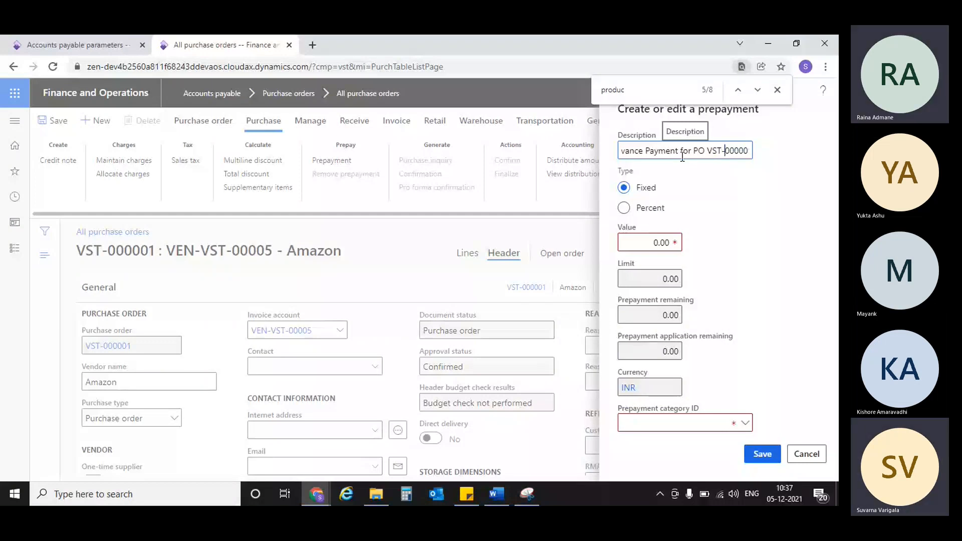
{"action": "left_click", "coordinate": [652, 250]}
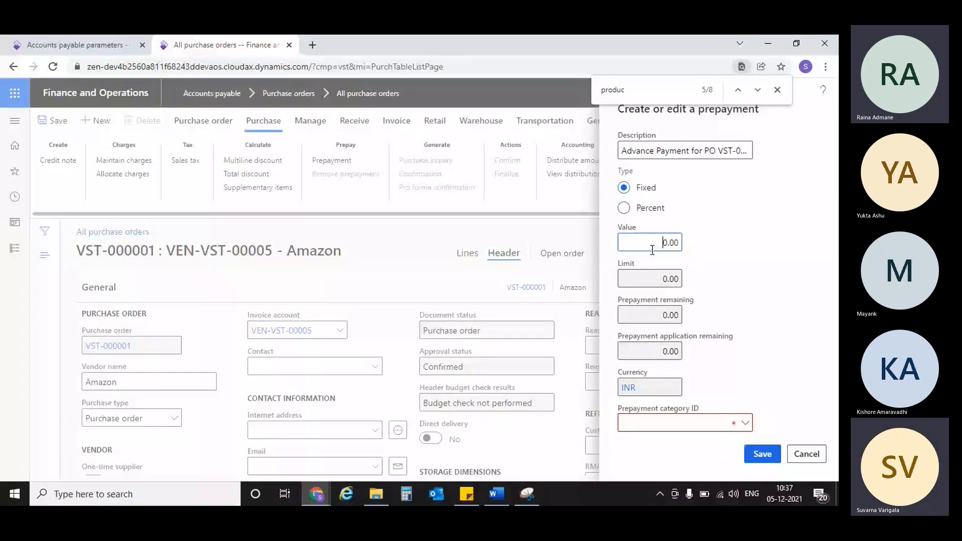
{"action": "key", "text": "shift+Right"}
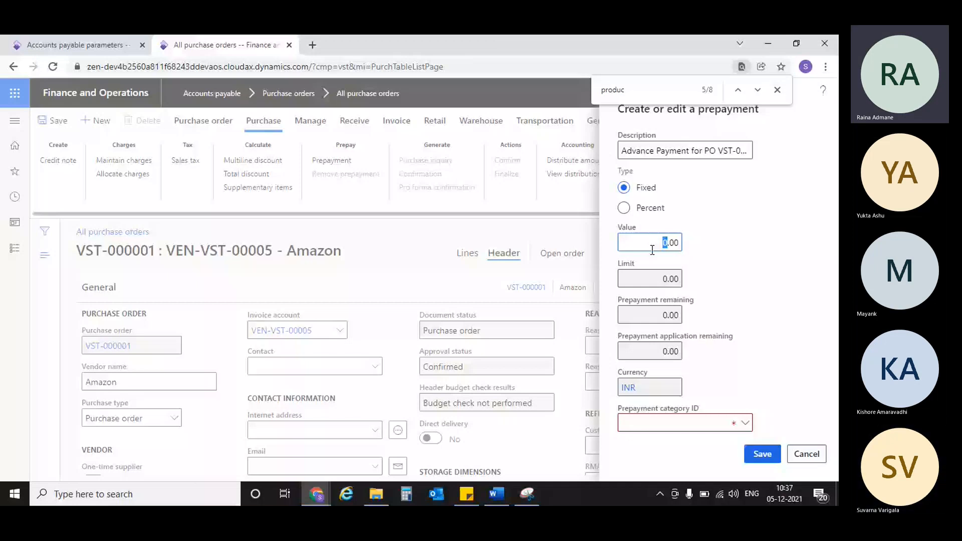
{"action": "type", "text": "20000"}
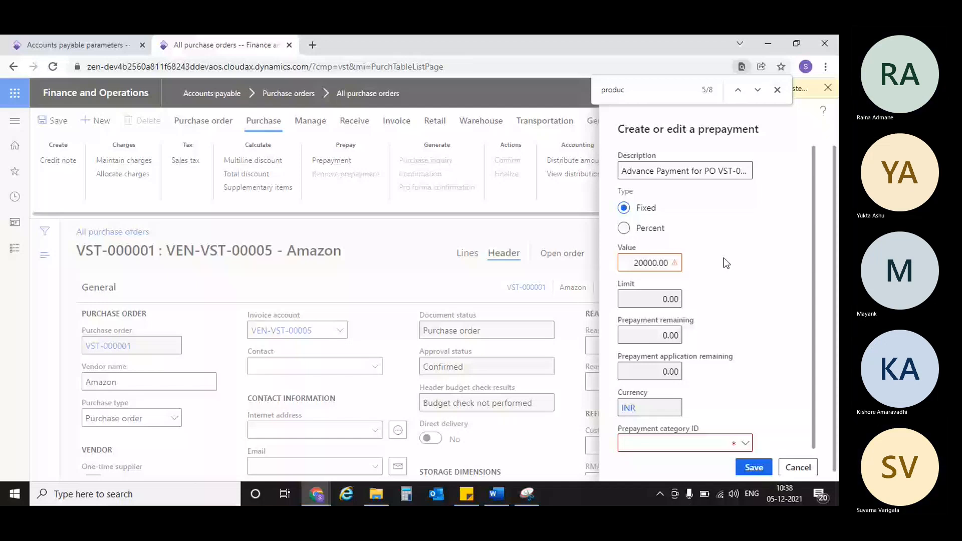
{"action": "key", "text": "Escape"}
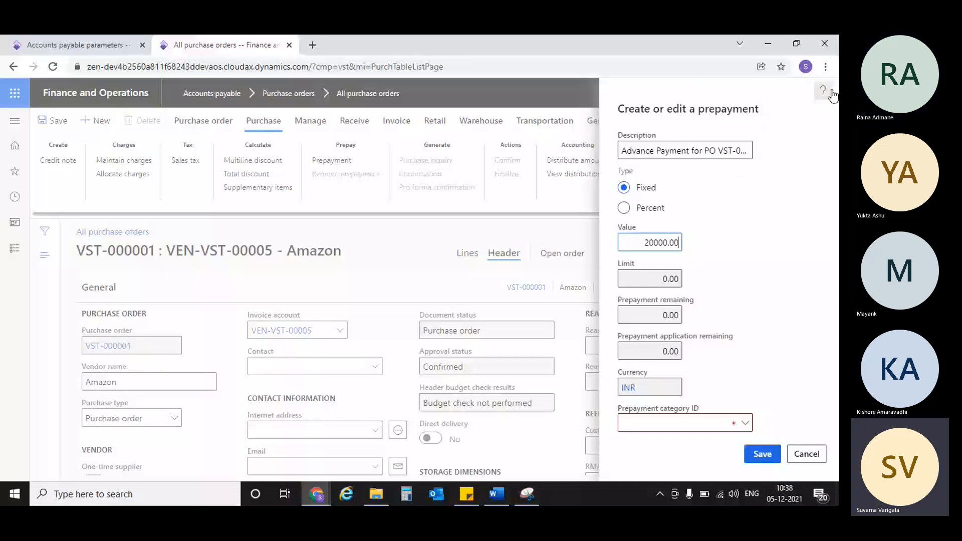
Step: Set the ITEM001 line's unit price to 4,000.00, save the purchase order and dismiss the vendor warning
{"action": "scroll", "coordinate": [205, 453], "scroll_direction": "down", "scroll_amount": 5}
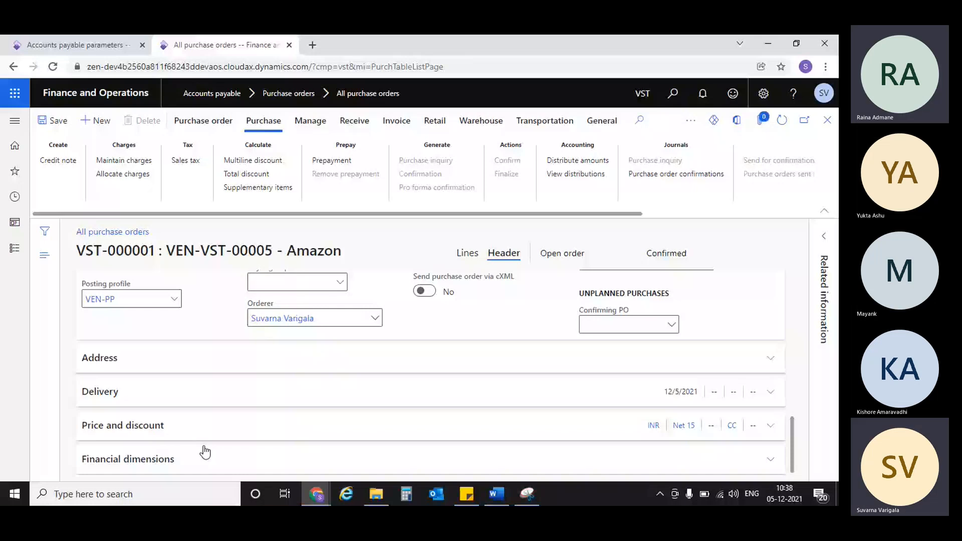
{"action": "left_click", "coordinate": [112, 231]}
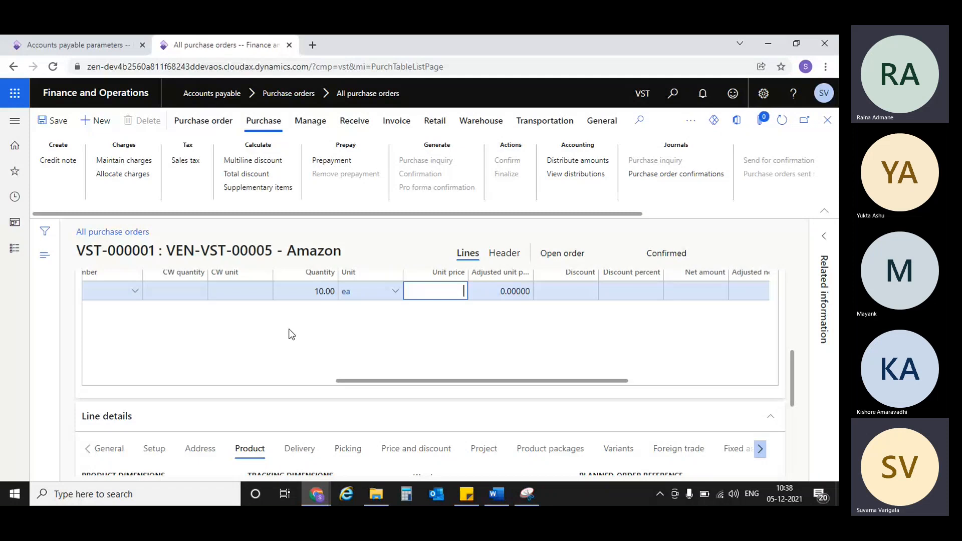
{"action": "type", "text": "4000"}
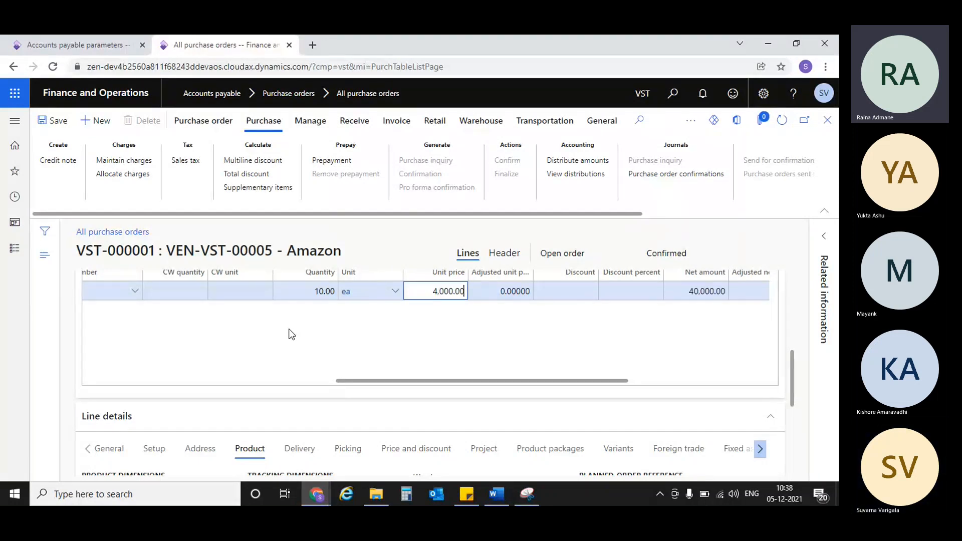
{"action": "left_click", "coordinate": [362, 333]}
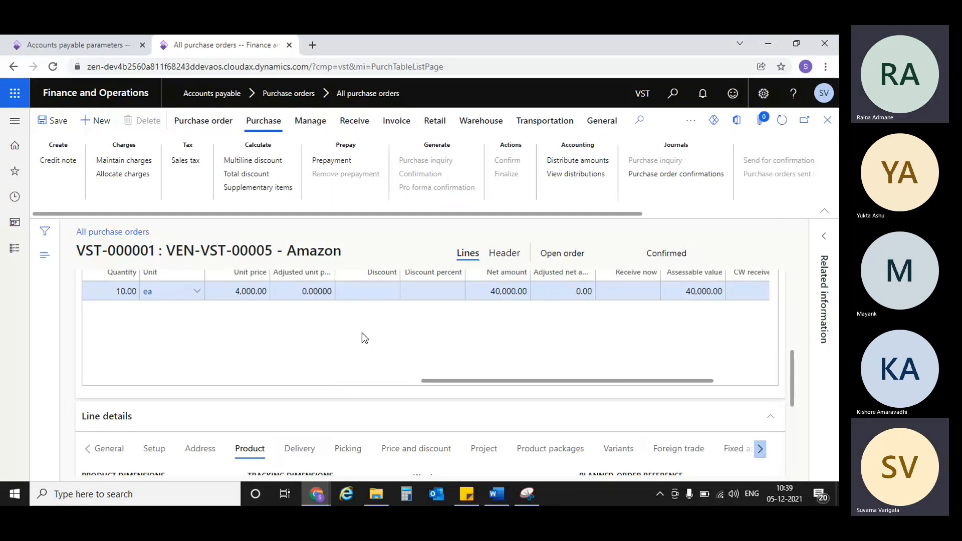
{"action": "left_click", "coordinate": [59, 125]}
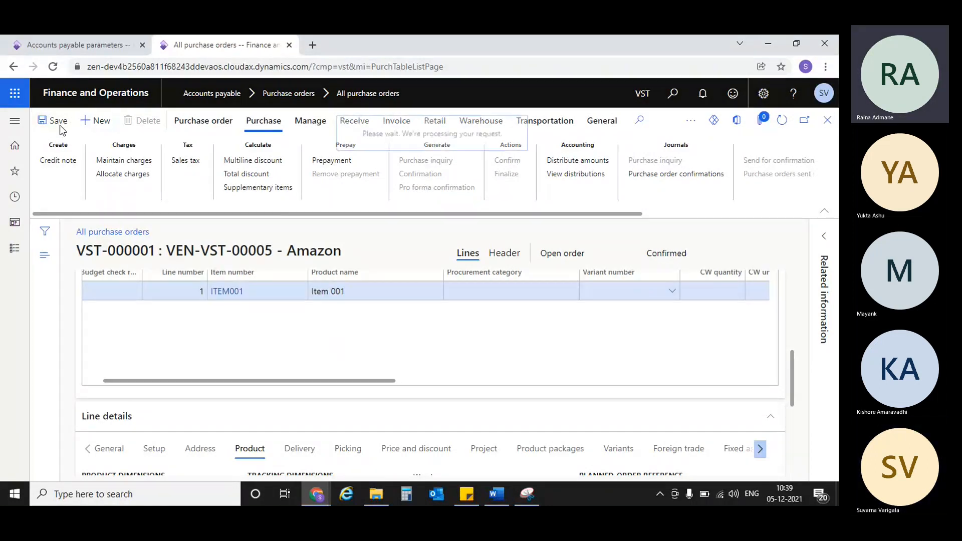
{"action": "key", "text": "ctrl+plus"}
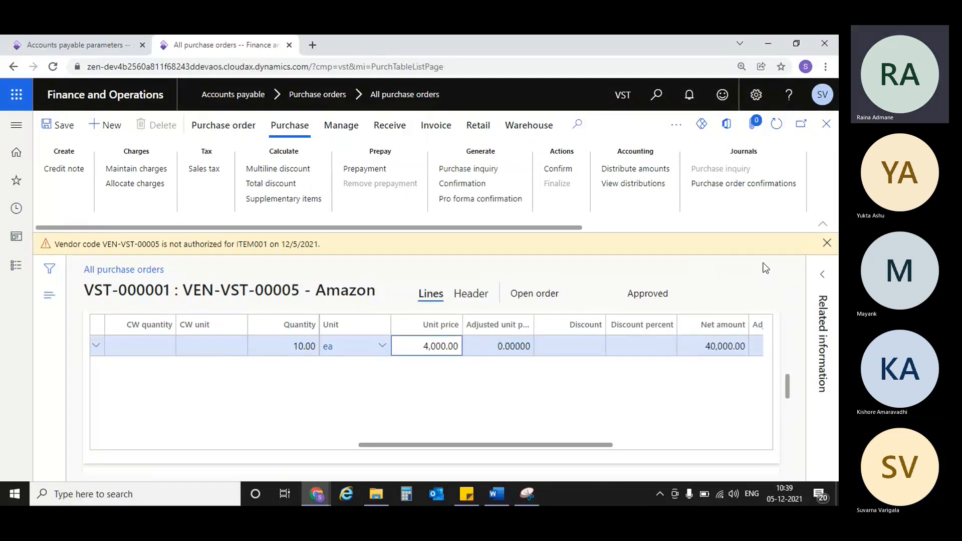
{"action": "left_click", "coordinate": [827, 243]}
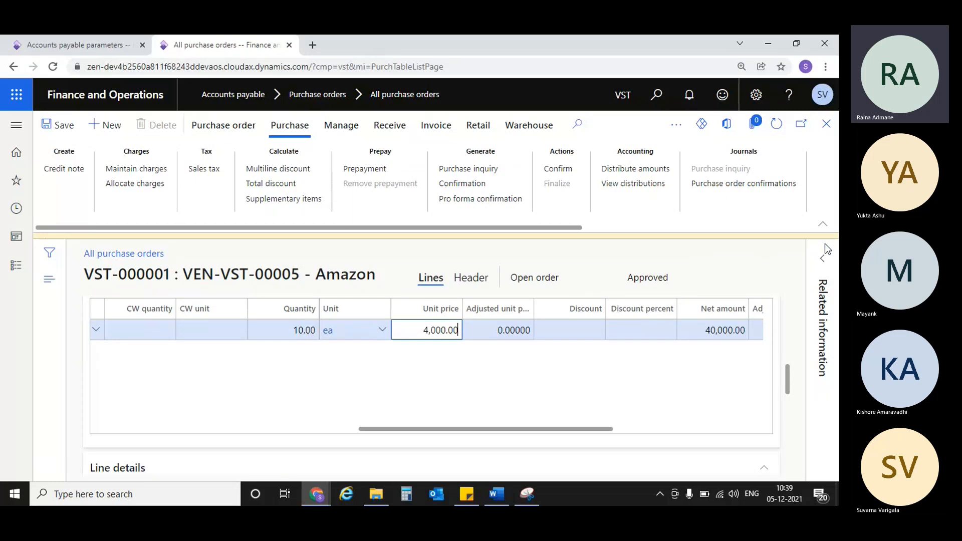
Step: Confirm the purchase order again with the updated line price
{"action": "key", "text": "ctrl+minus"}
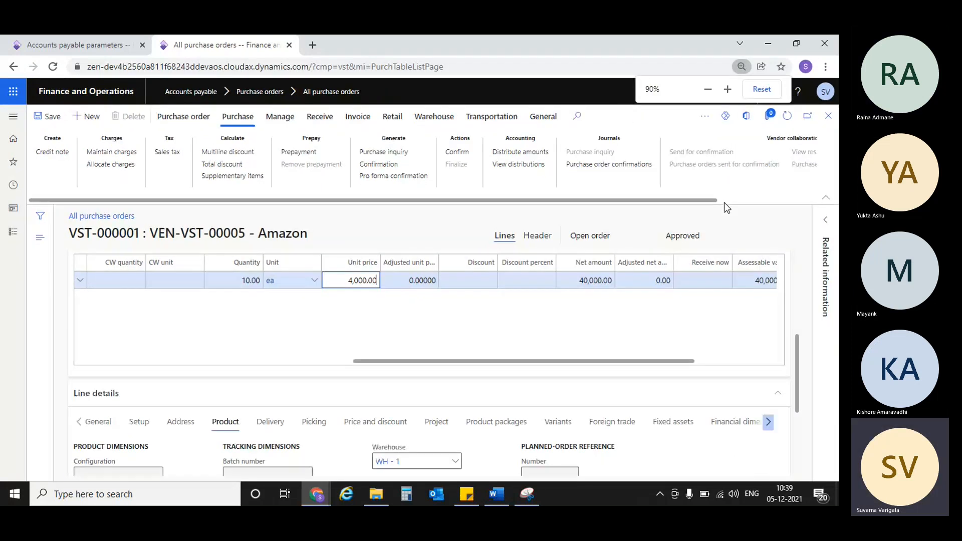
{"action": "scroll", "coordinate": [600, 303], "scroll_direction": "right", "scroll_amount": 2}
{"action": "scroll", "coordinate": [600, 303], "scroll_direction": "left", "scroll_amount": 4}
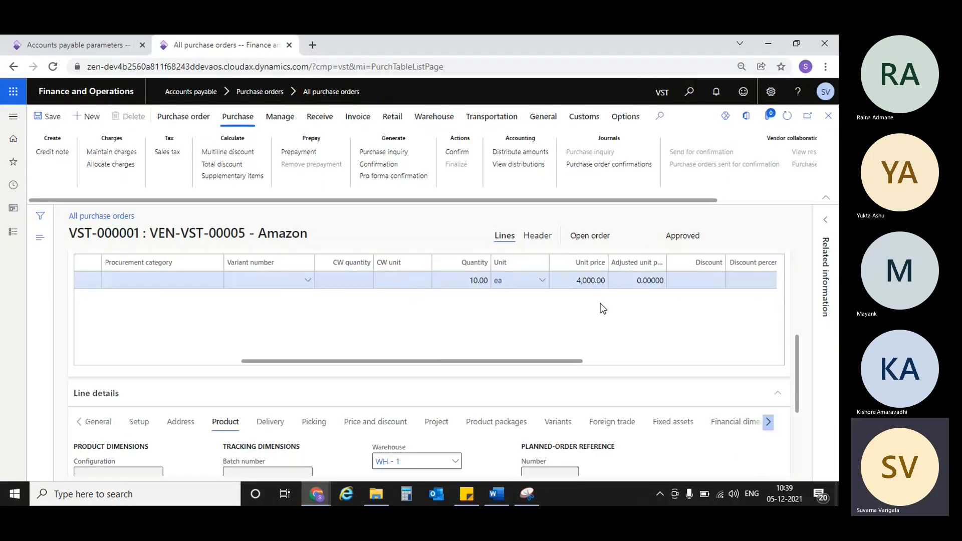
{"action": "left_click", "coordinate": [458, 152]}
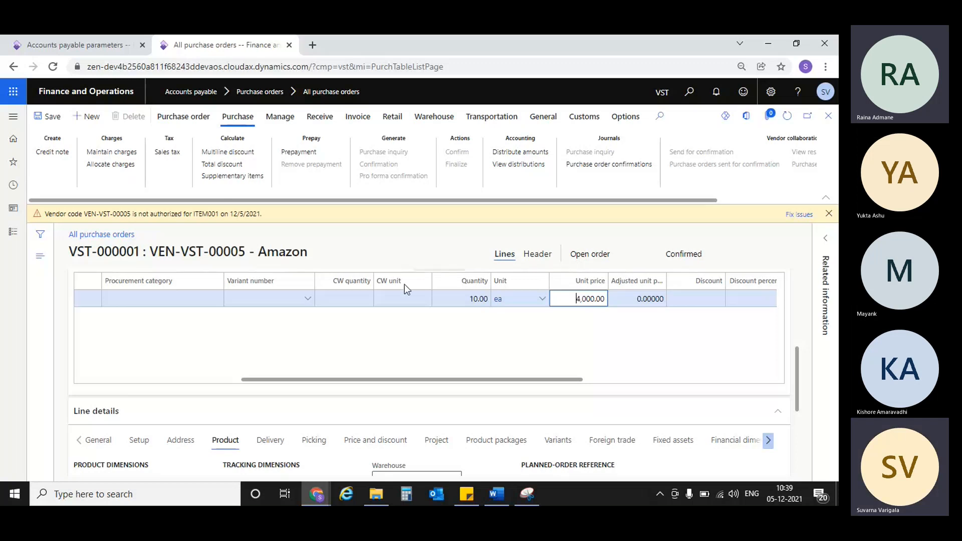
{"action": "left_click", "coordinate": [434, 346]}
Step: Start a prepayment described as "Advance Payment for" plus the purchase order number, with a fixed value of 20,000.00
{"action": "left_click", "coordinate": [293, 153]}
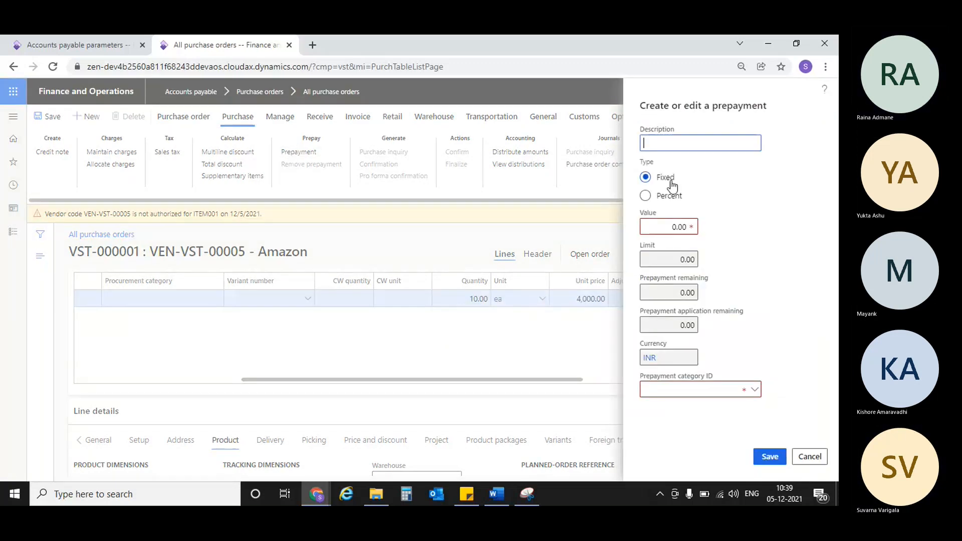
{"action": "type", "text": "A"}
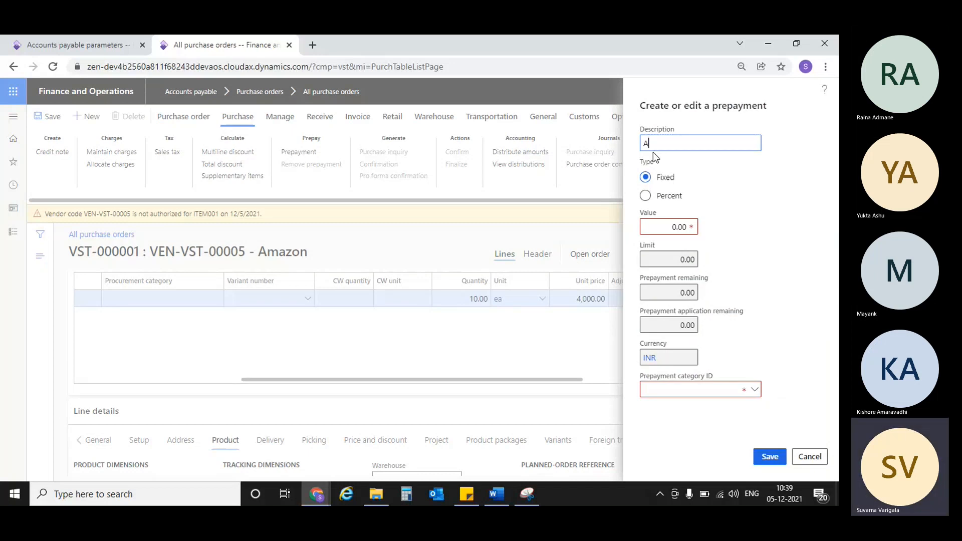
{"action": "type", "text": "dvance Paymen"}
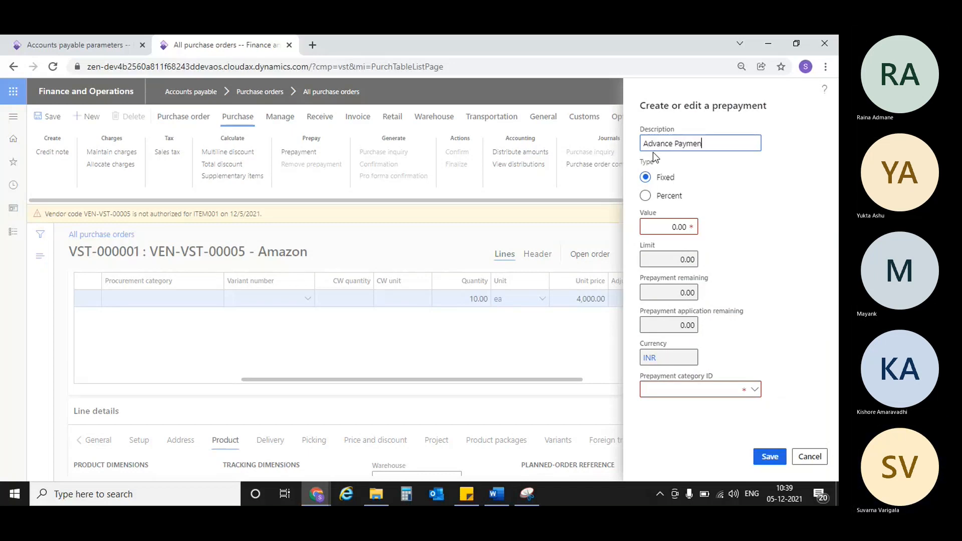
{"action": "type", "text": "t for VST-000001"}
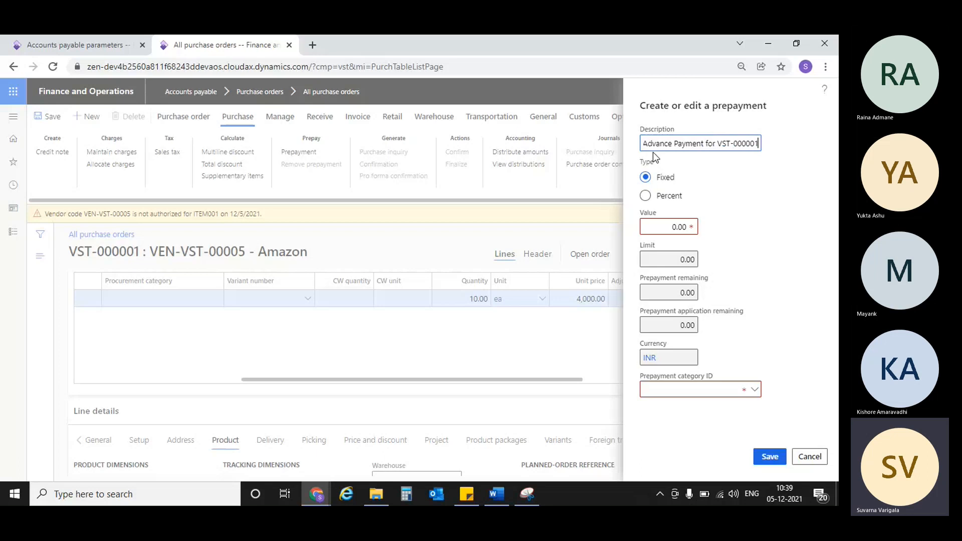
{"action": "left_click", "coordinate": [662, 226]}
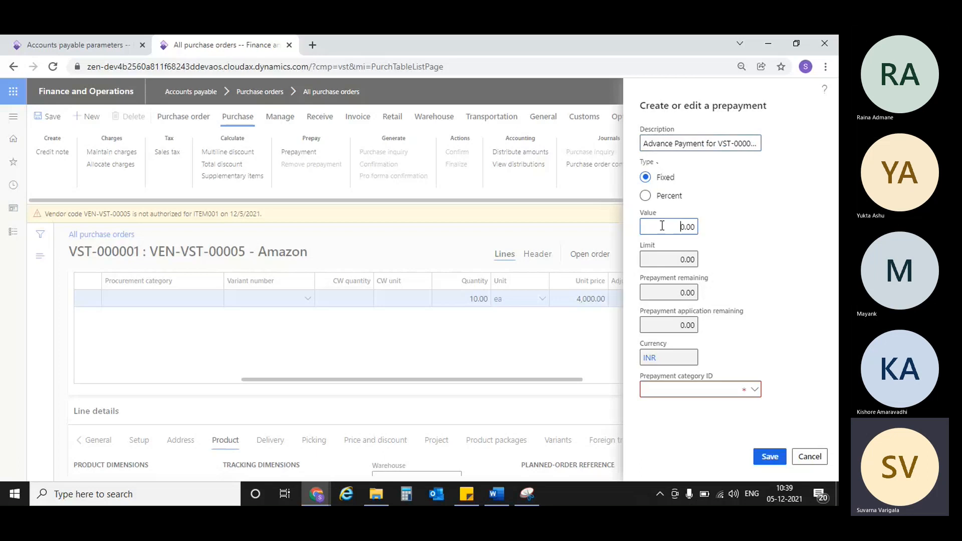
{"action": "type", "text": "2000"}
{"action": "left_click", "coordinate": [784, 260]}
Step: Choose UTILITIES (Utilities Expense) as the prepayment category ID and save the prepayment
{"action": "left_click", "coordinate": [755, 391]}
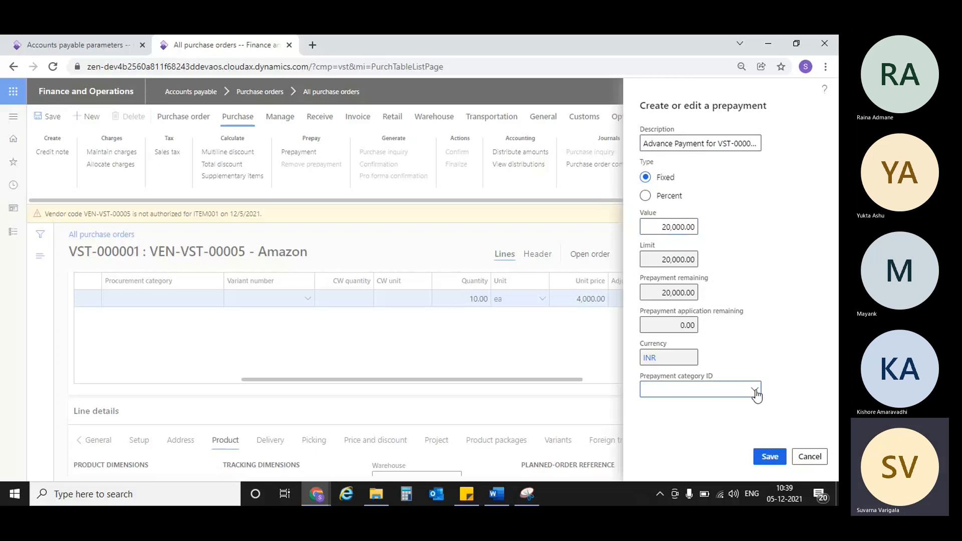
{"action": "left_click", "coordinate": [755, 390]}
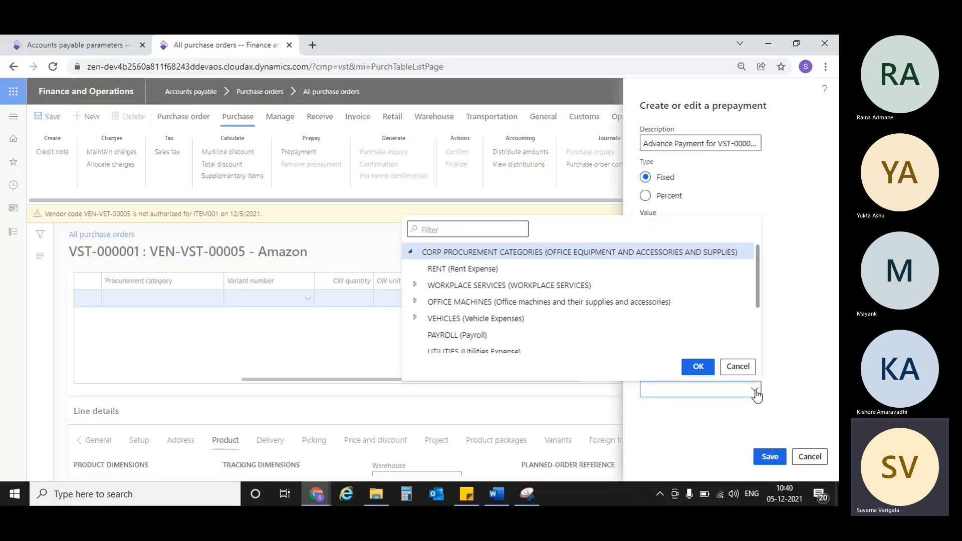
{"action": "scroll", "coordinate": [685, 324], "scroll_direction": "down", "scroll_amount": 1}
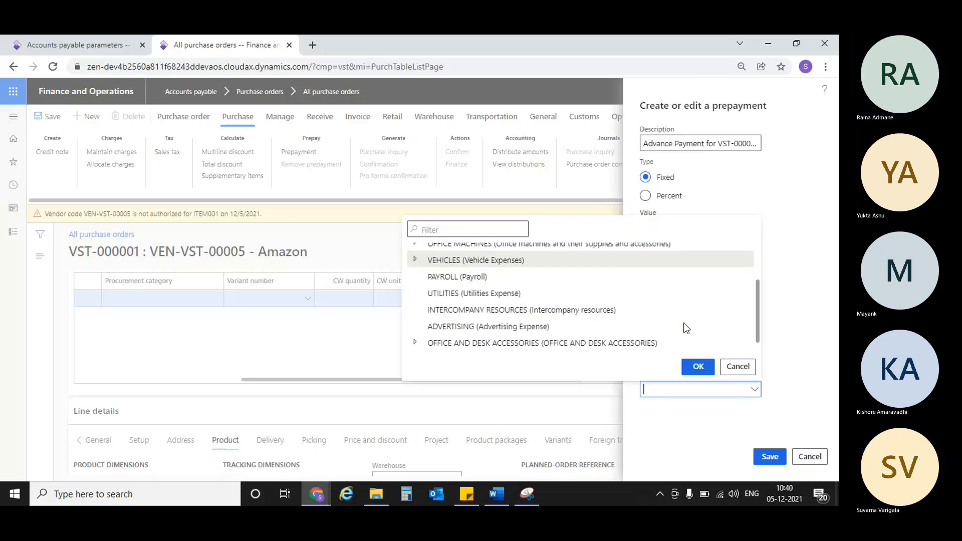
{"action": "scroll", "coordinate": [684, 323], "scroll_direction": "down", "scroll_amount": 1}
{"action": "scroll", "coordinate": [683, 323], "scroll_direction": "up", "scroll_amount": 1}
{"action": "left_click", "coordinate": [683, 323]}
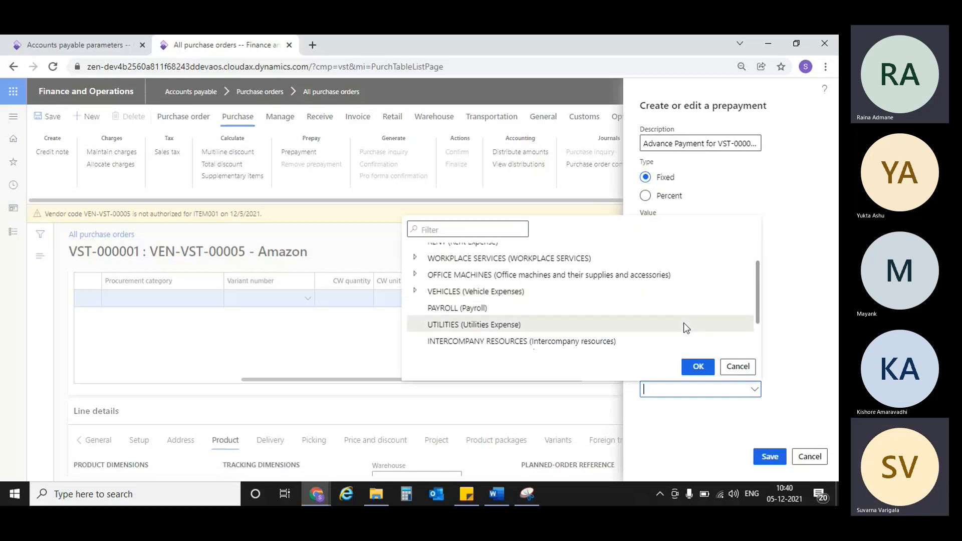
{"action": "scroll", "coordinate": [684, 322], "scroll_direction": "down", "scroll_amount": 1}
{"action": "left_click", "coordinate": [686, 328]}
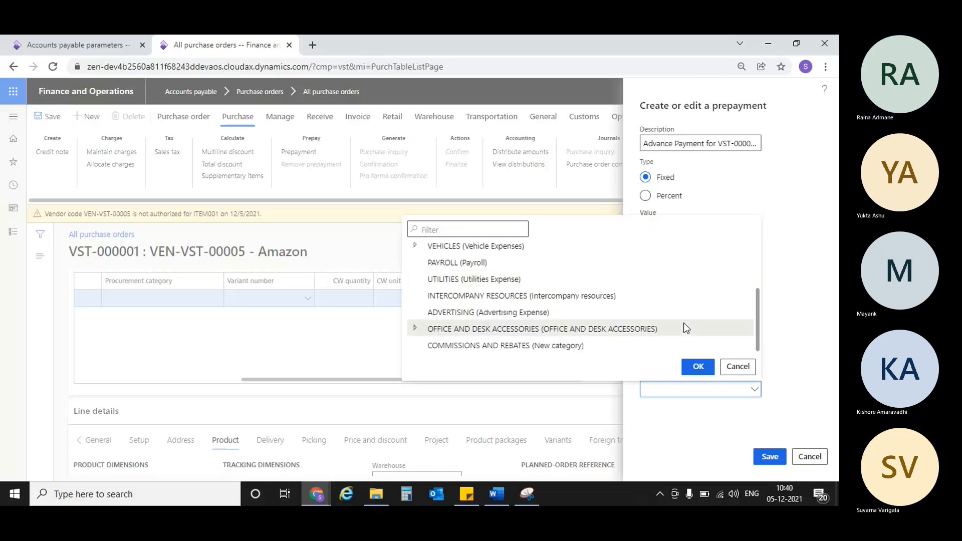
{"action": "scroll", "coordinate": [683, 323], "scroll_direction": "up", "scroll_amount": 4}
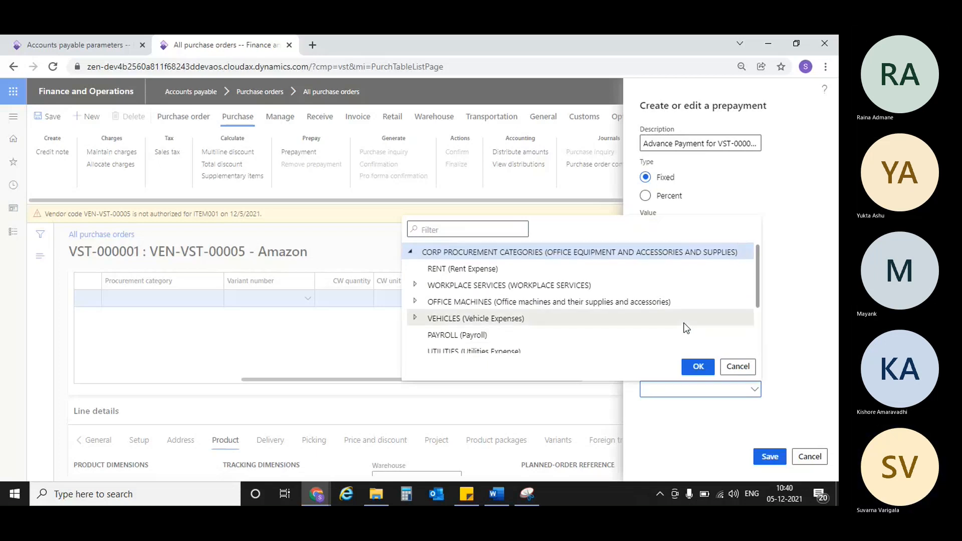
{"action": "scroll", "coordinate": [683, 323], "scroll_direction": "down", "scroll_amount": 3}
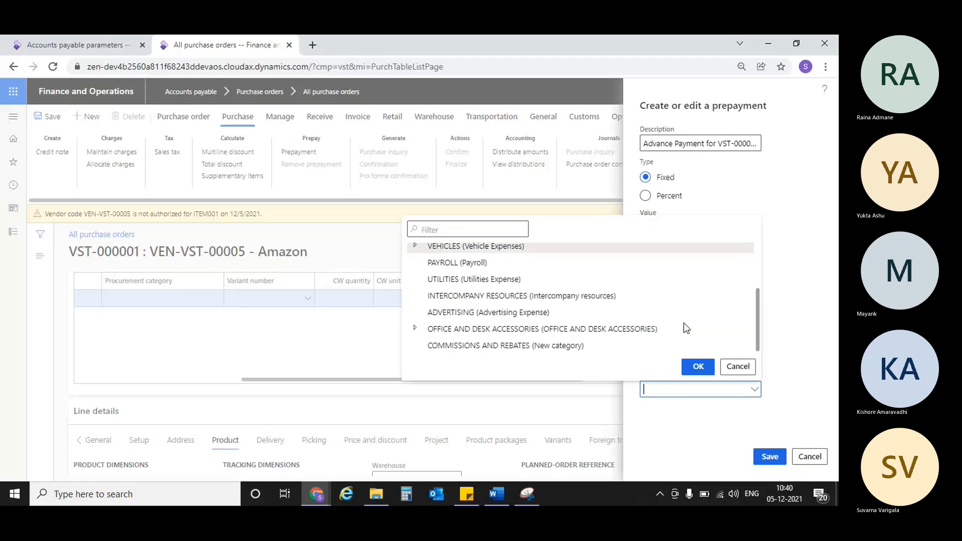
{"action": "left_click", "coordinate": [486, 277]}
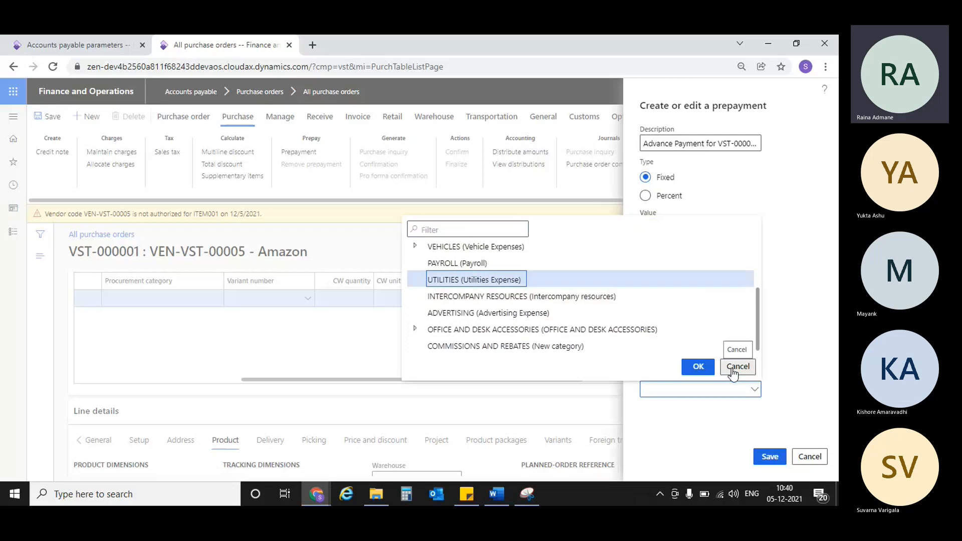
{"action": "left_click", "coordinate": [705, 365]}
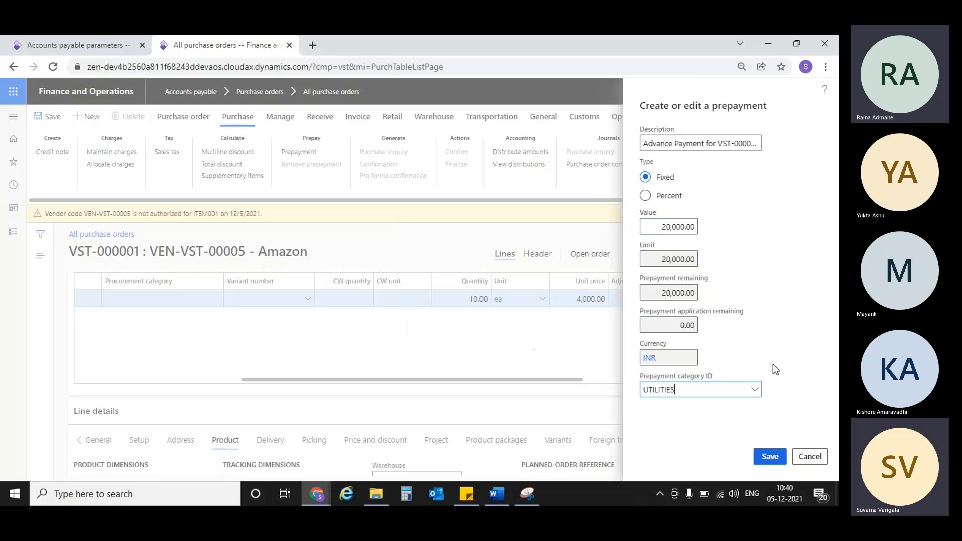
{"action": "left_click", "coordinate": [770, 456]}
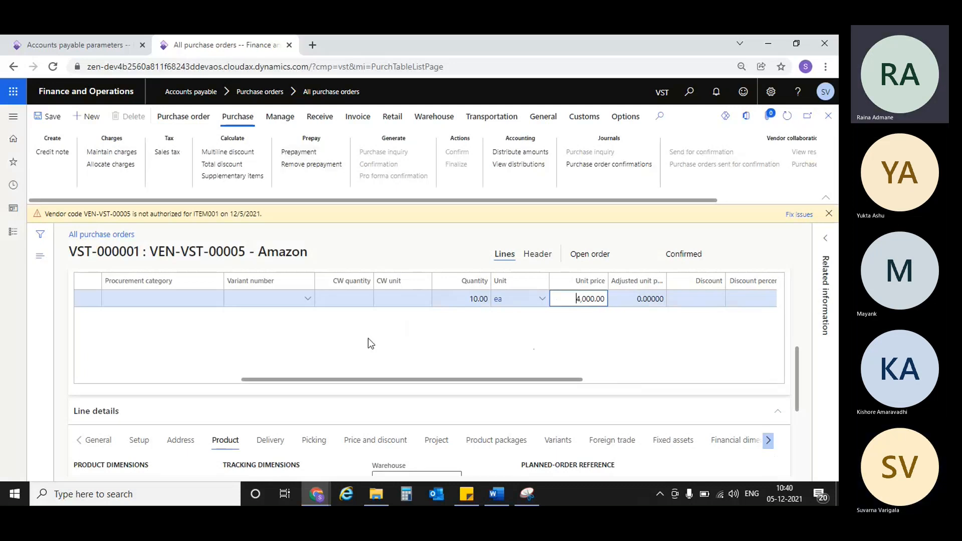
{"action": "scroll", "coordinate": [371, 344], "scroll_direction": "right", "scroll_amount": 3}
{"action": "scroll", "coordinate": [250, 469], "scroll_direction": "down", "scroll_amount": 5}
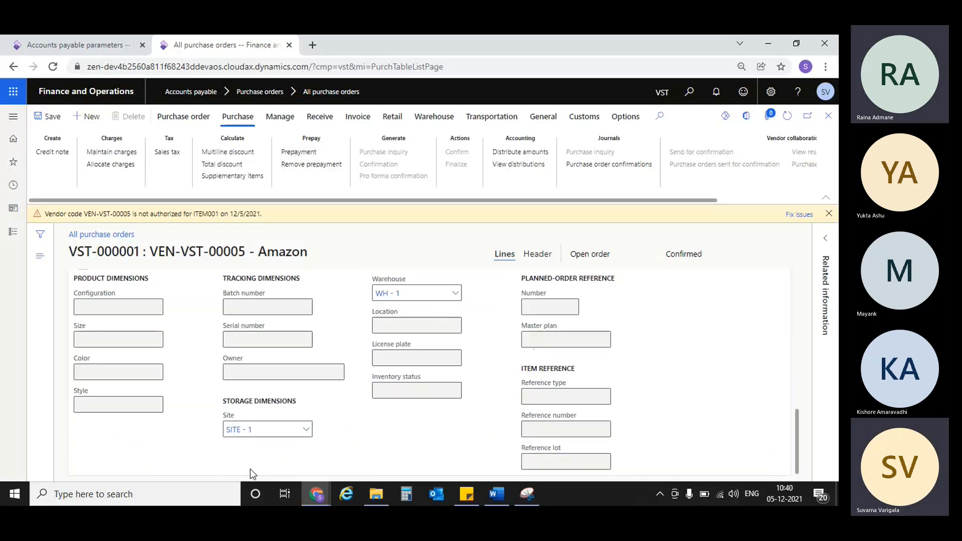
Step: Generate a prepayment invoice from the confirmed Amazon purchase order
{"action": "scroll", "coordinate": [250, 468], "scroll_direction": "up", "scroll_amount": 4}
{"action": "scroll", "coordinate": [333, 408], "scroll_direction": "up", "scroll_amount": 2}
{"action": "scroll", "coordinate": [333, 409], "scroll_direction": "left", "scroll_amount": 4}
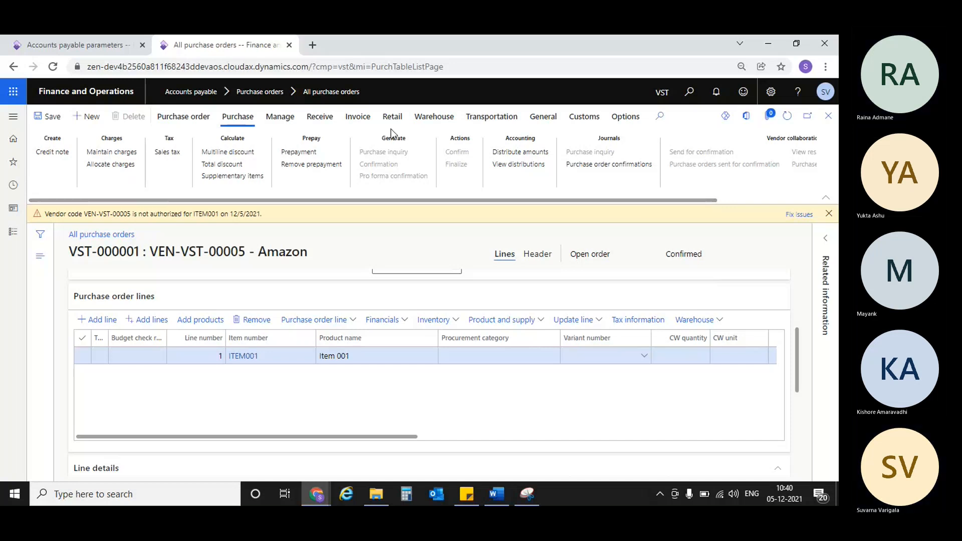
{"action": "left_click", "coordinate": [348, 123]}
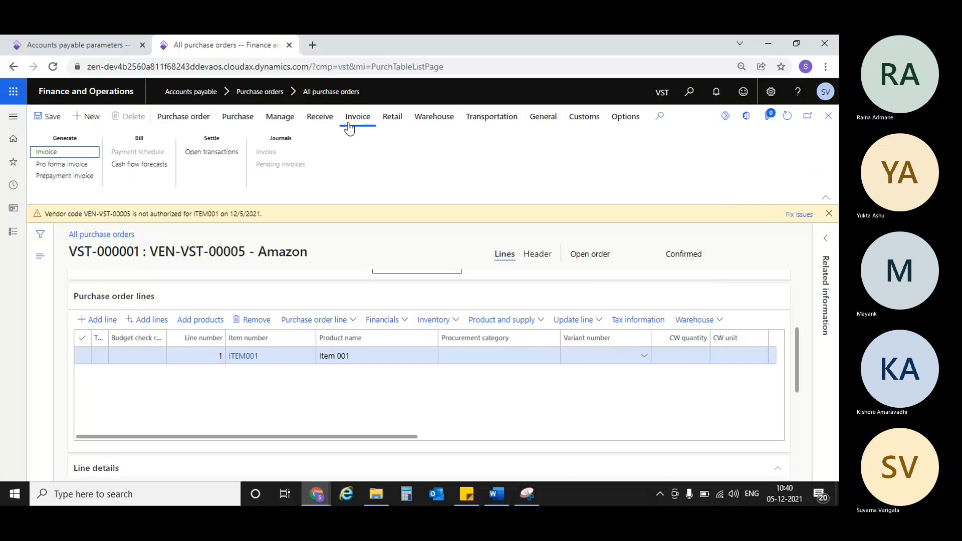
{"action": "left_click", "coordinate": [52, 176]}
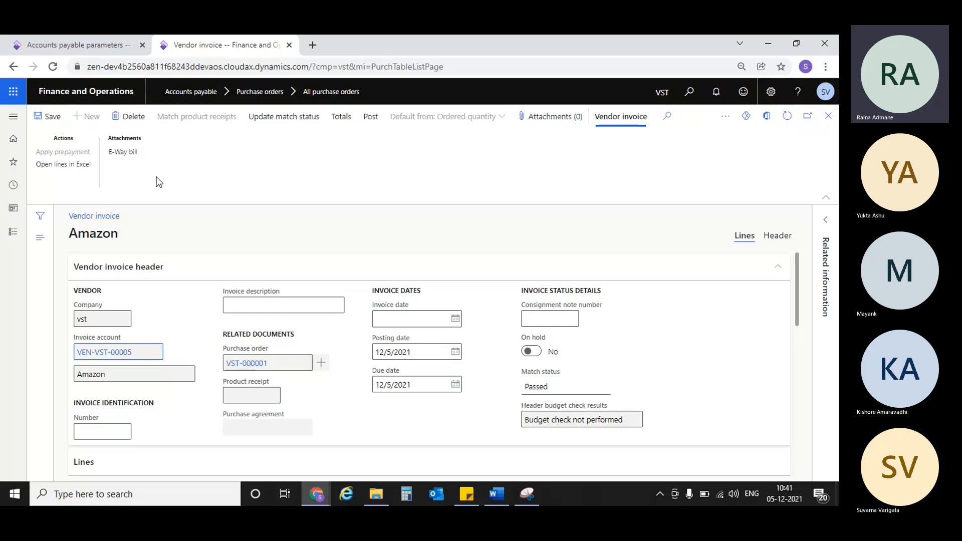
Step: Set the invoice date of the prepayment invoice to 12/5/2021
{"action": "scroll", "coordinate": [215, 335], "scroll_direction": "down", "scroll_amount": 3}
{"action": "scroll", "coordinate": [214, 349], "scroll_direction": "down", "scroll_amount": 2}
{"action": "scroll", "coordinate": [214, 348], "scroll_direction": "up", "scroll_amount": 4}
{"action": "left_click", "coordinate": [456, 319]}
{"action": "left_click", "coordinate": [391, 215]}
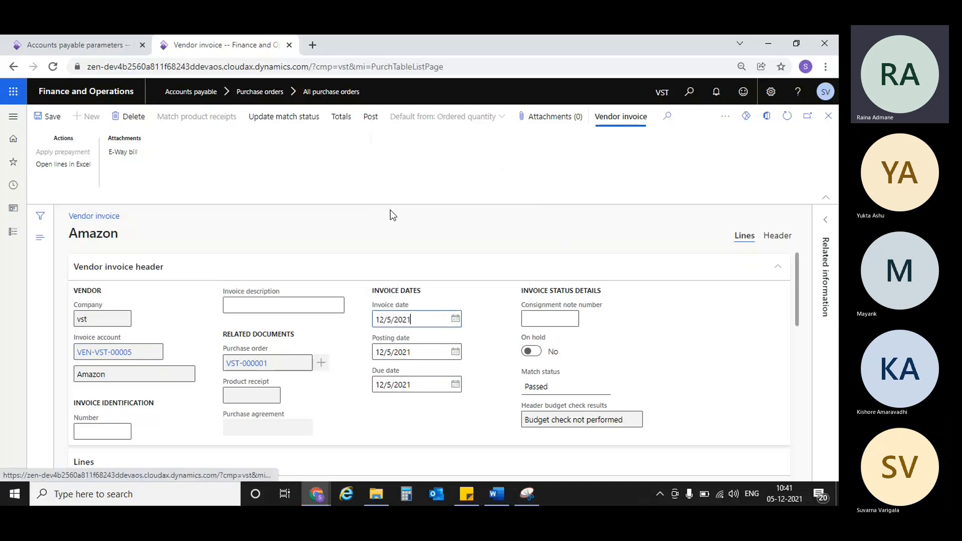
Step: Enter PRE PAY INV 001 as the vendor invoice's identification number
{"action": "scroll", "coordinate": [150, 381], "scroll_direction": "down", "scroll_amount": 2}
{"action": "left_click", "coordinate": [131, 358]}
{"action": "type", "text": "P"}
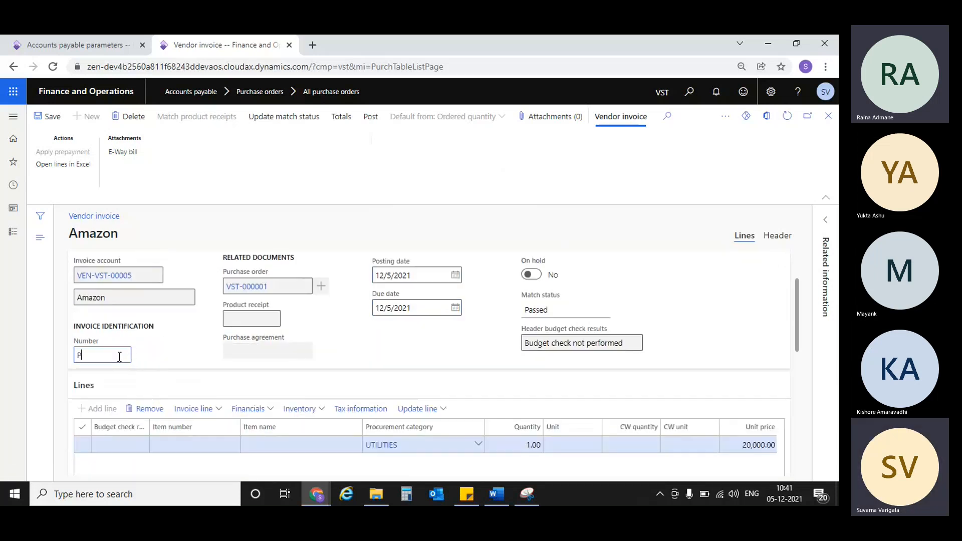
{"action": "type", "text": "REPAY 001"}
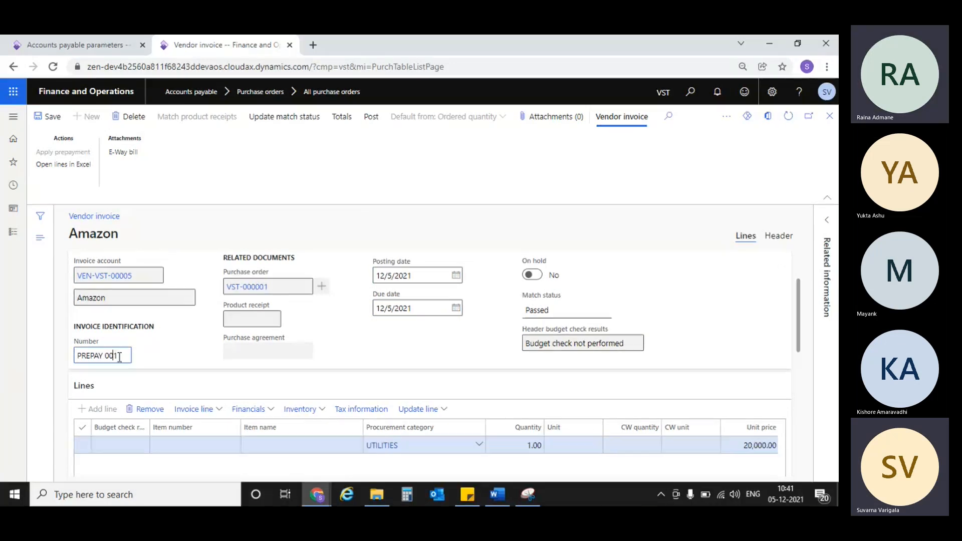
{"action": "key", "text": "Left"}
{"action": "key", "text": "Left"}
{"action": "key", "text": "Left"}
{"action": "type", "text": "INV"}
{"action": "key", "text": "End"}
{"action": "key", "text": "BackSpace"}
{"action": "key", "text": "Home"}
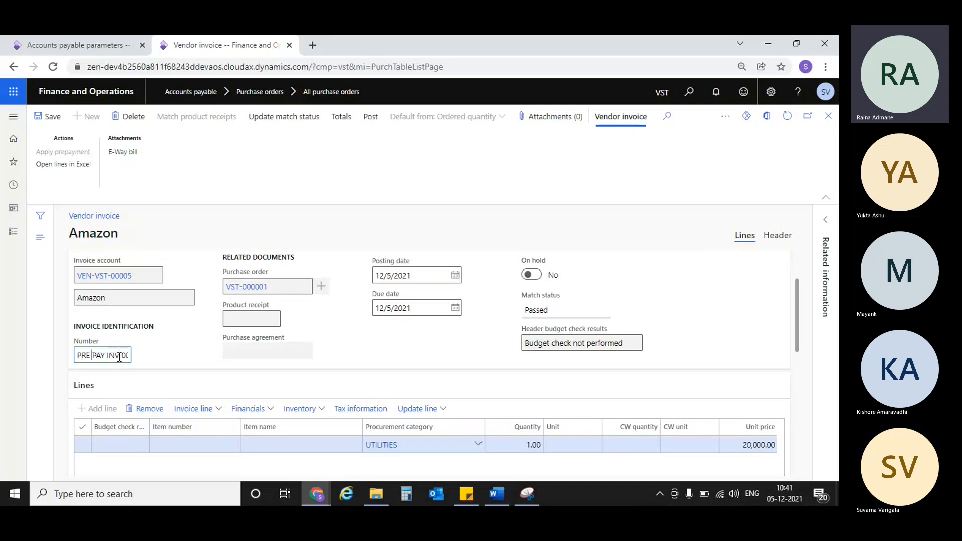
{"action": "left_click", "coordinate": [120, 357]}
{"action": "left_click", "coordinate": [189, 338]}
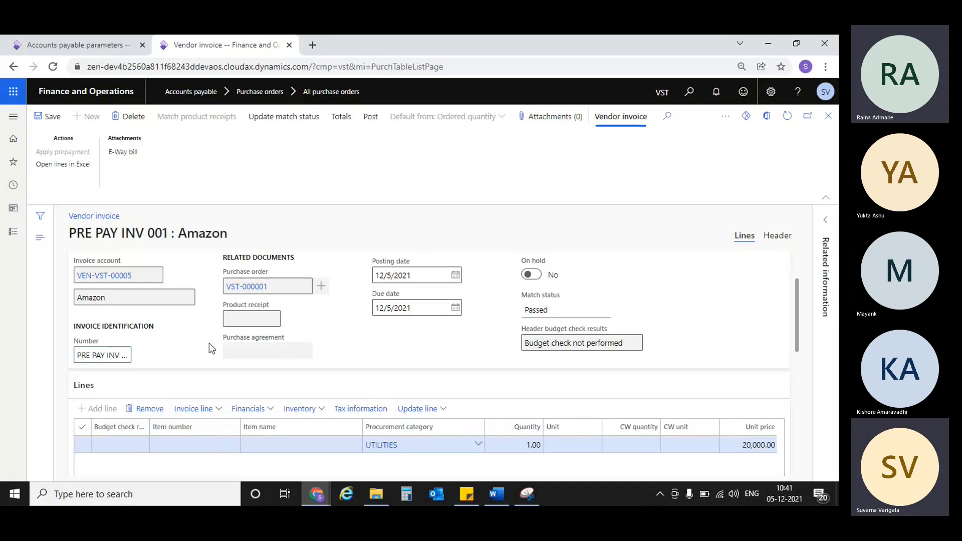
Step: Enter "20000 Advance Payment for Utilities" as the invoice description in the vendor invoice header
{"action": "scroll", "coordinate": [343, 339], "scroll_direction": "down", "scroll_amount": 2}
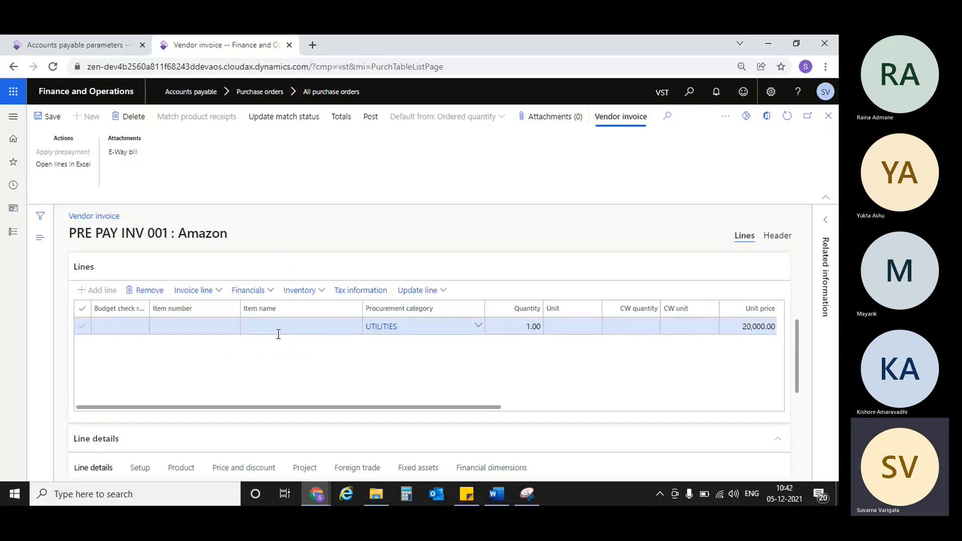
{"action": "scroll", "coordinate": [293, 288], "scroll_direction": "up", "scroll_amount": 3}
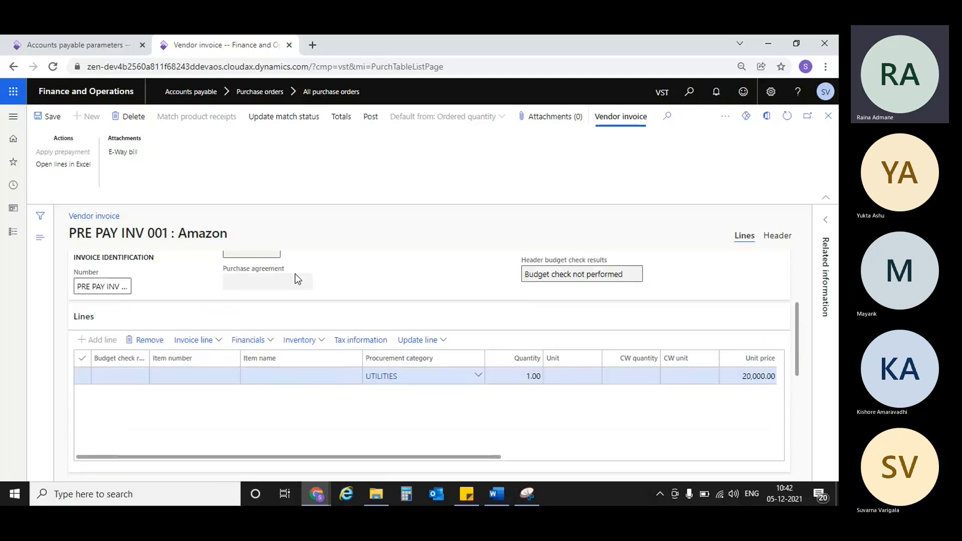
{"action": "left_click", "coordinate": [258, 304]}
{"action": "type", "text": "P"}
{"action": "key", "text": "BackSpace"}
{"action": "type", "text": "A"}
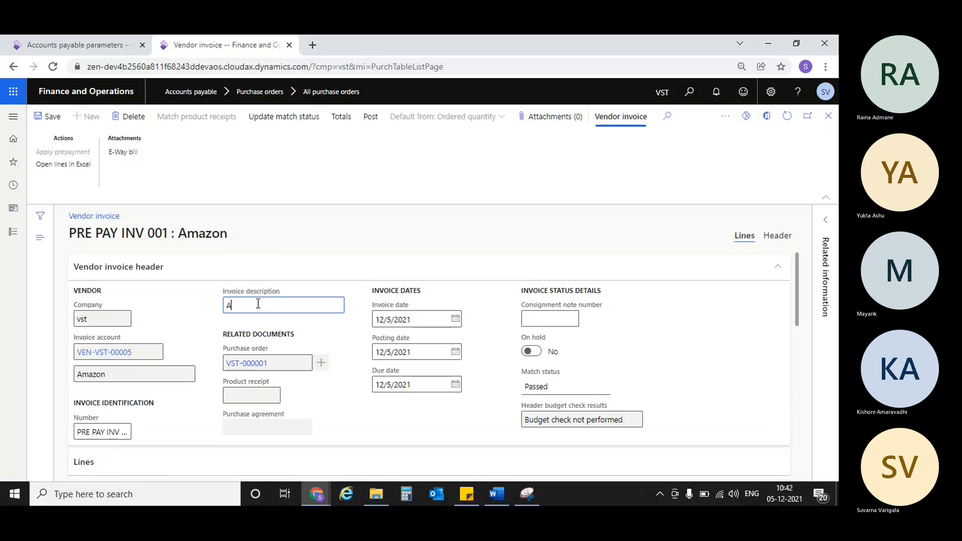
{"action": "type", "text": "dvance Payment"}
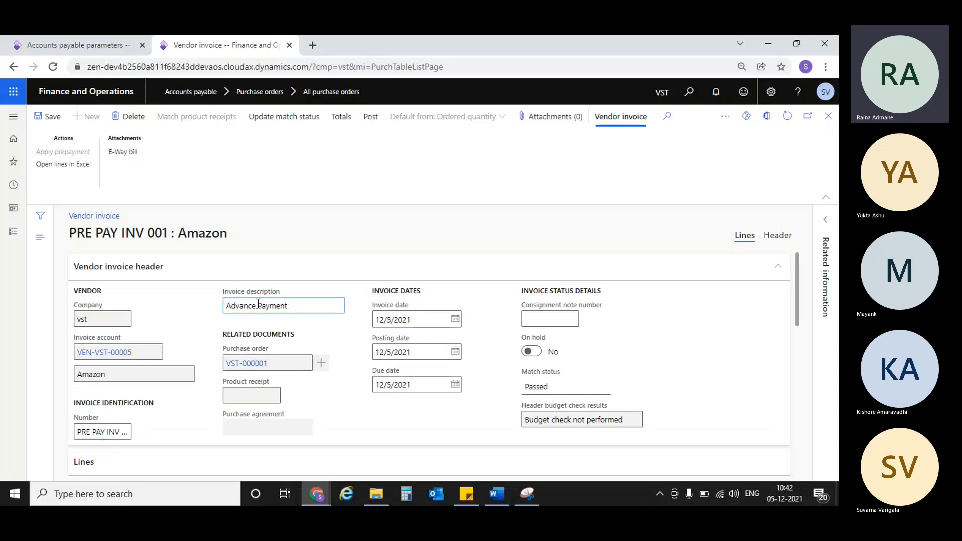
{"action": "type", "text": " for"}
{"action": "key", "text": "Home"}
{"action": "type", "text": "20000"}
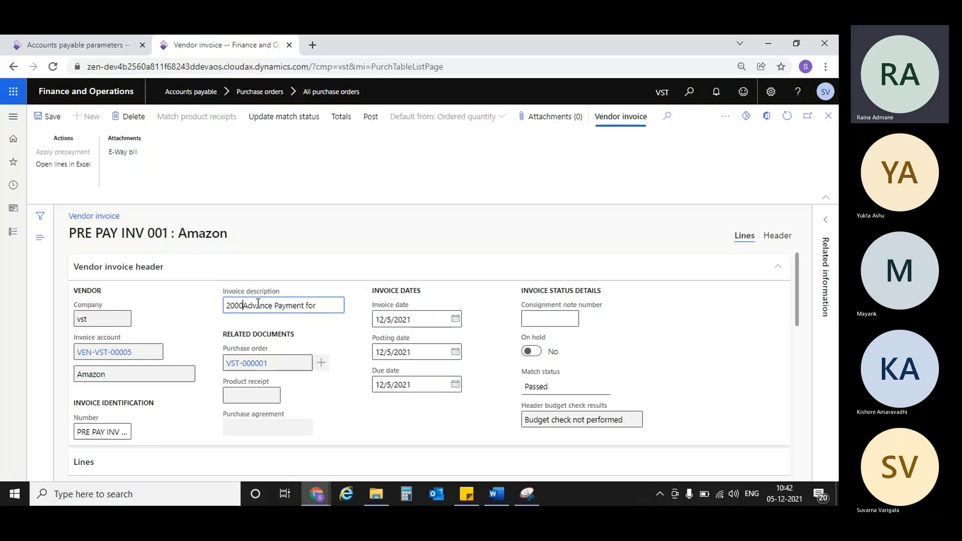
{"action": "key", "text": "End"}
{"action": "type", "text": "U"}
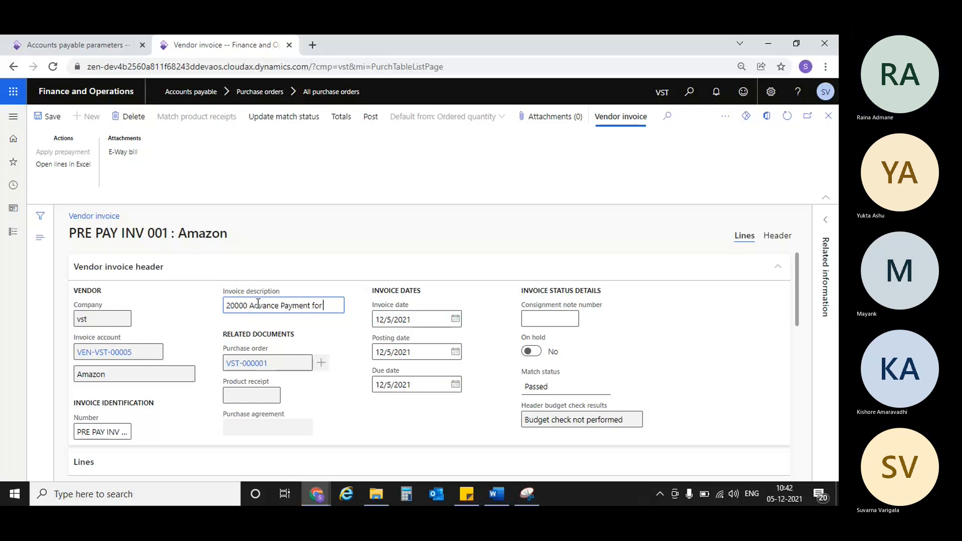
{"action": "type", "text": "tilities"}
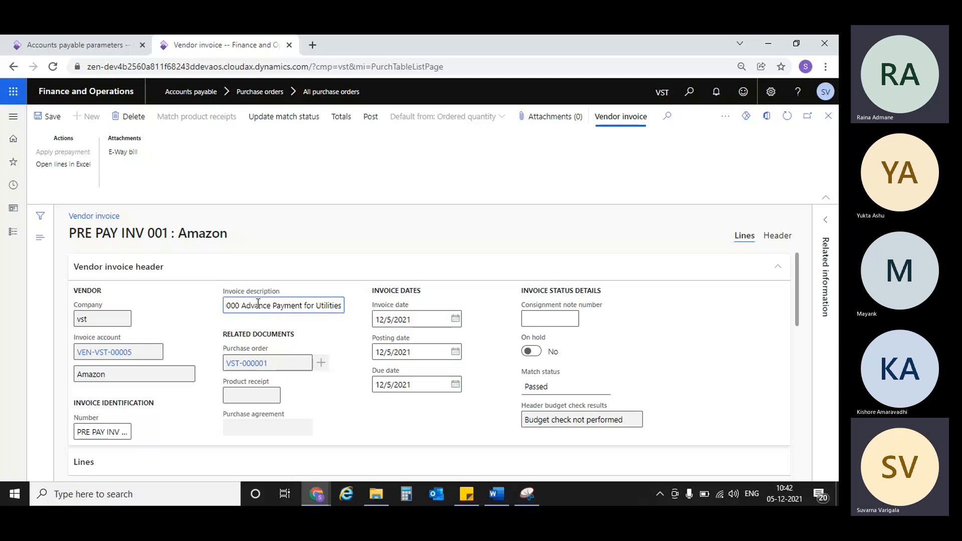
{"action": "left_click", "coordinate": [321, 335]}
Step: Review the UTILITIES invoice line, save the prepayment invoice and try to post it
{"action": "scroll", "coordinate": [320, 335], "scroll_direction": "down", "scroll_amount": 2}
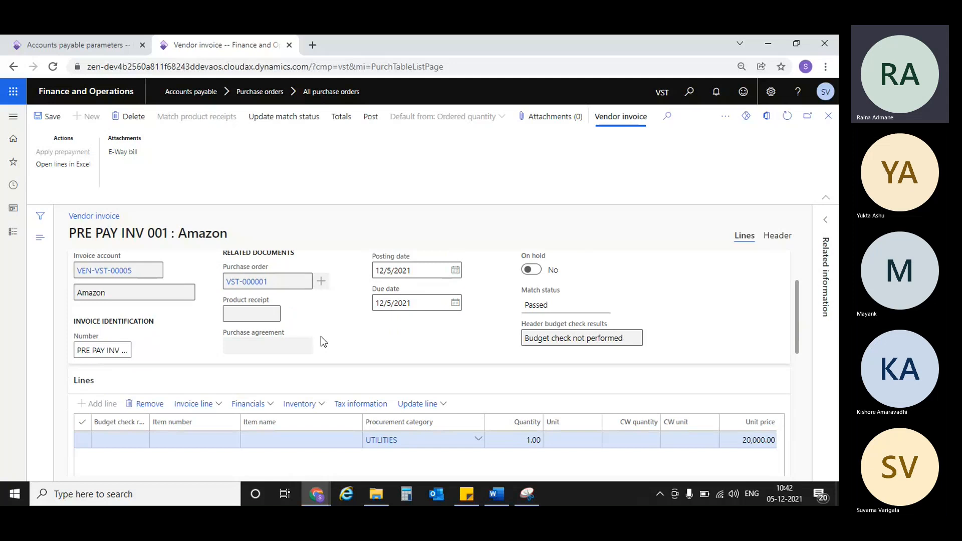
{"action": "scroll", "coordinate": [321, 337], "scroll_direction": "down", "scroll_amount": 3}
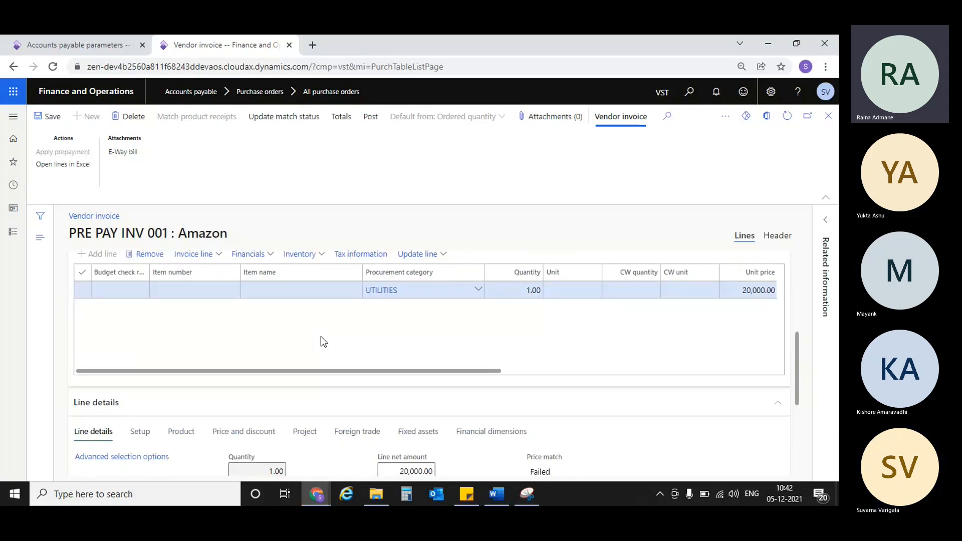
{"action": "scroll", "coordinate": [288, 262], "scroll_direction": "up", "scroll_amount": 3}
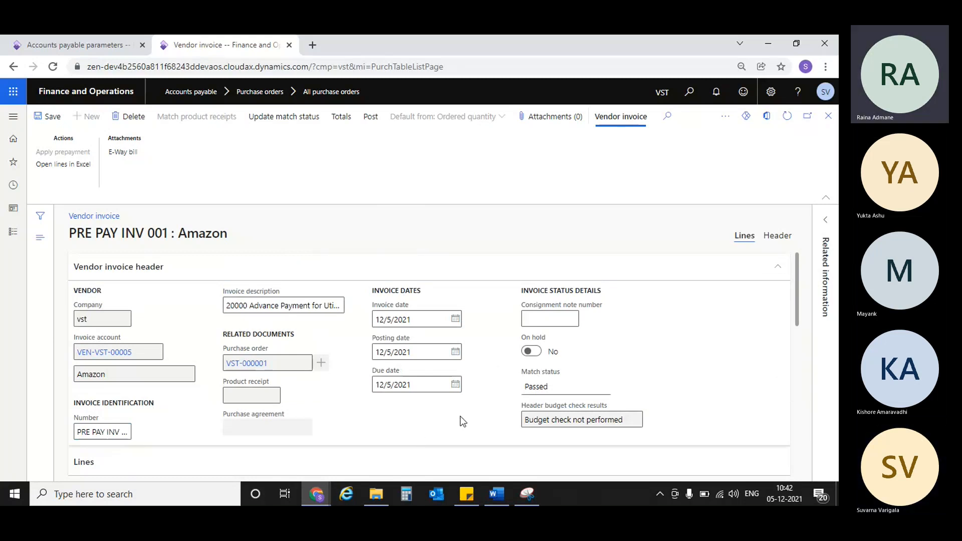
{"action": "scroll", "coordinate": [460, 417], "scroll_direction": "down", "scroll_amount": 1}
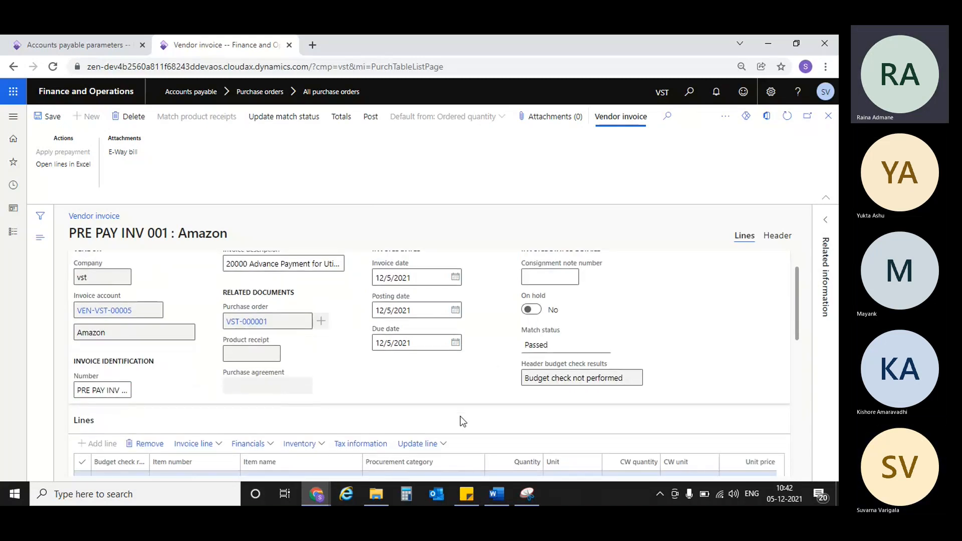
{"action": "left_click", "coordinate": [49, 121]}
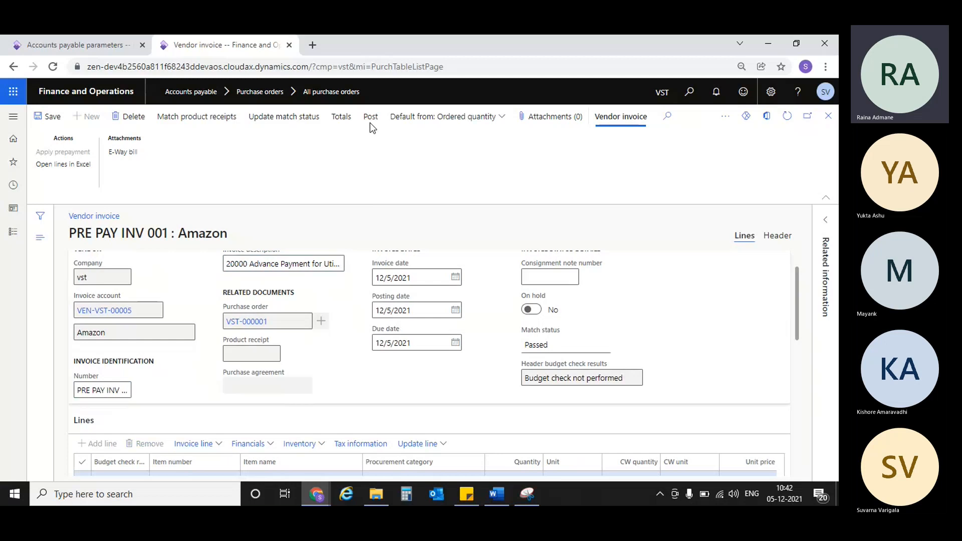
{"action": "left_click", "coordinate": [370, 121]}
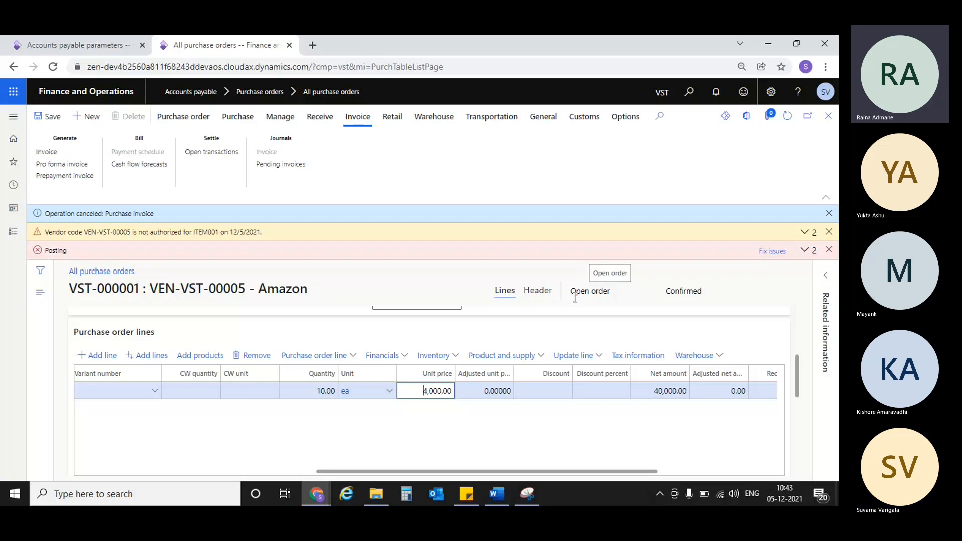
Step: Expand the posting errors on the purchase order and view the message details of the second one
{"action": "left_click", "coordinate": [762, 248]}
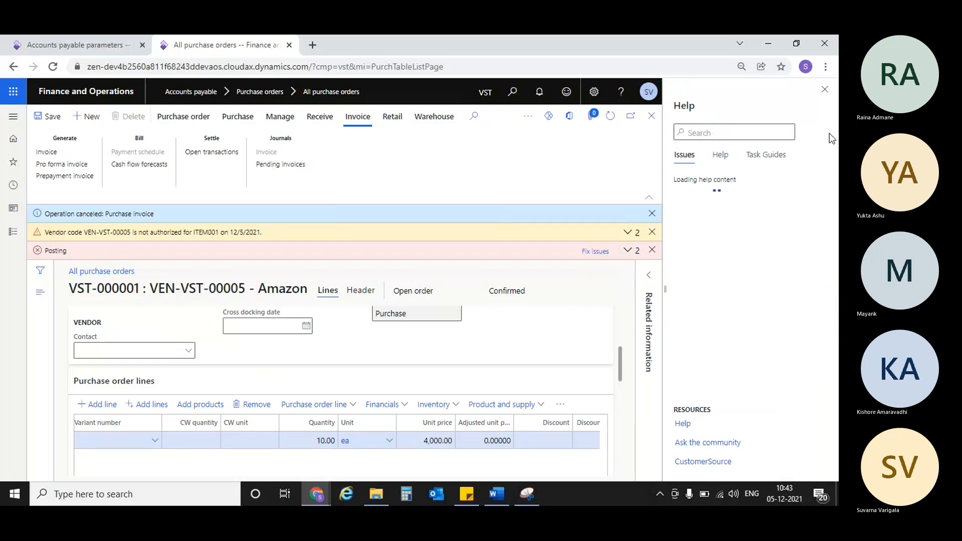
{"action": "left_click", "coordinate": [825, 90]}
{"action": "left_click", "coordinate": [803, 252]}
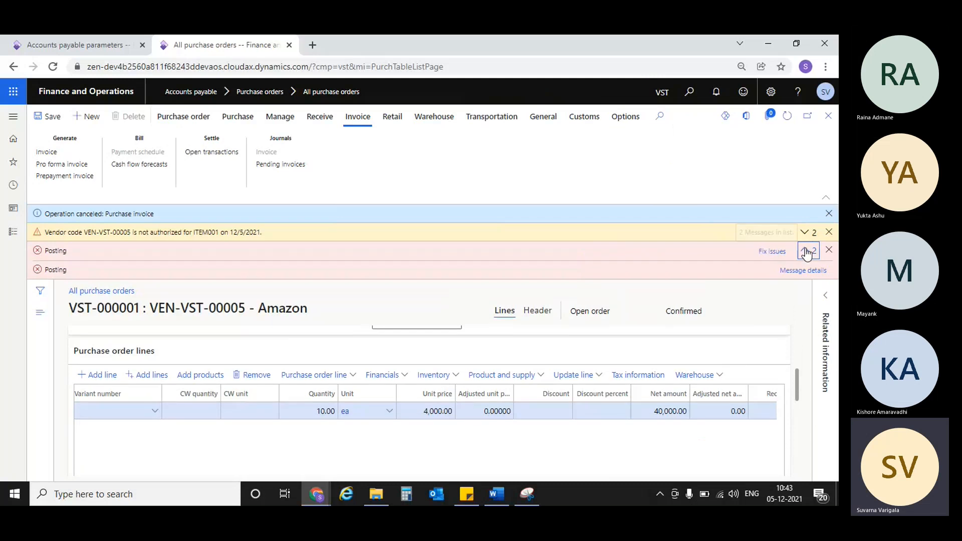
{"action": "left_click", "coordinate": [801, 273]}
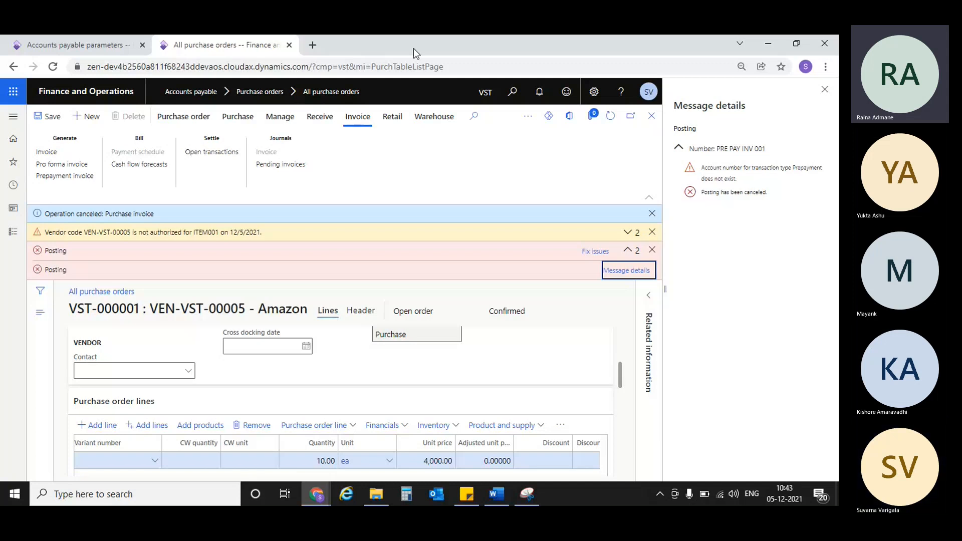
Step: Switch to the Accounts payable parameters browser tab and open the Posting setup of the Inventory management module there
{"action": "left_click", "coordinate": [101, 36]}
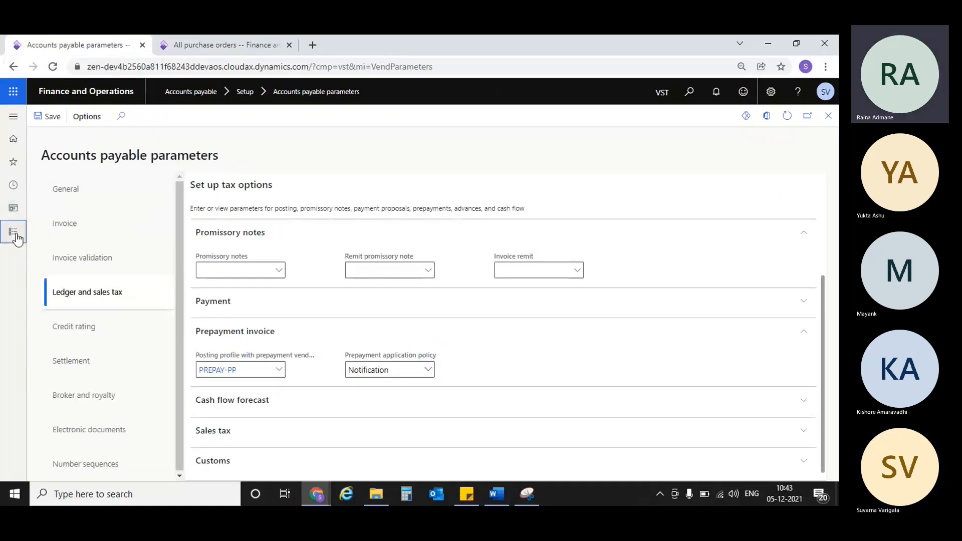
{"action": "left_click", "coordinate": [14, 232]}
{"action": "scroll", "coordinate": [68, 296], "scroll_direction": "down", "scroll_amount": 5}
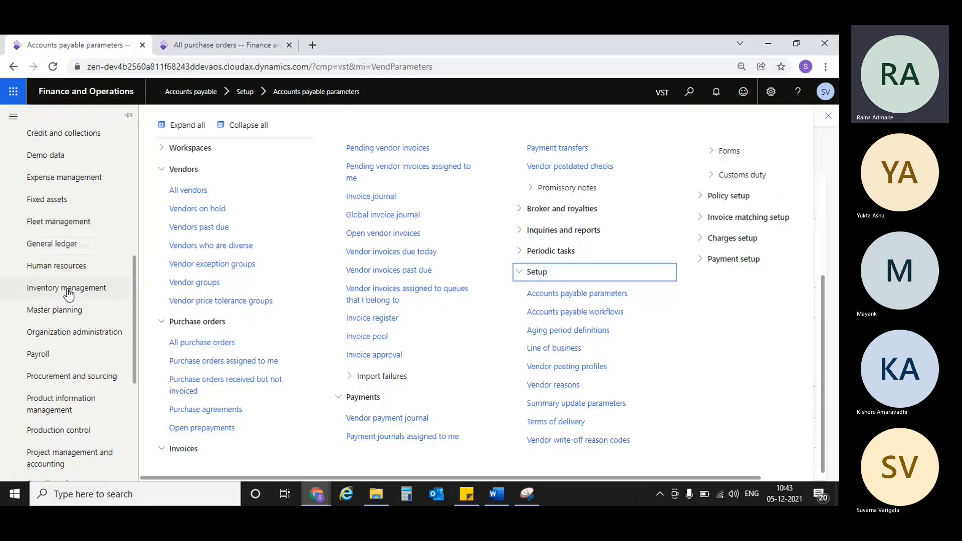
{"action": "left_click", "coordinate": [69, 290]}
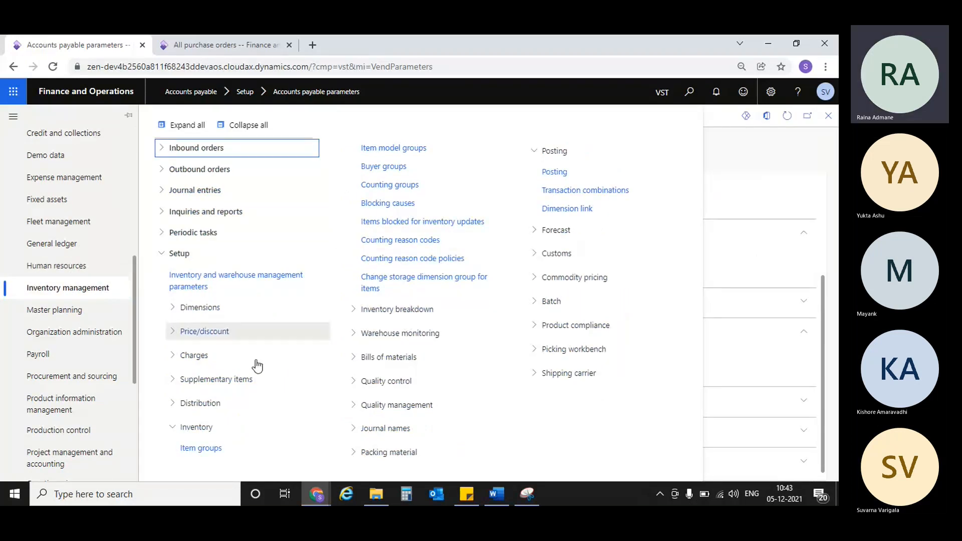
{"action": "left_click", "coordinate": [266, 129]}
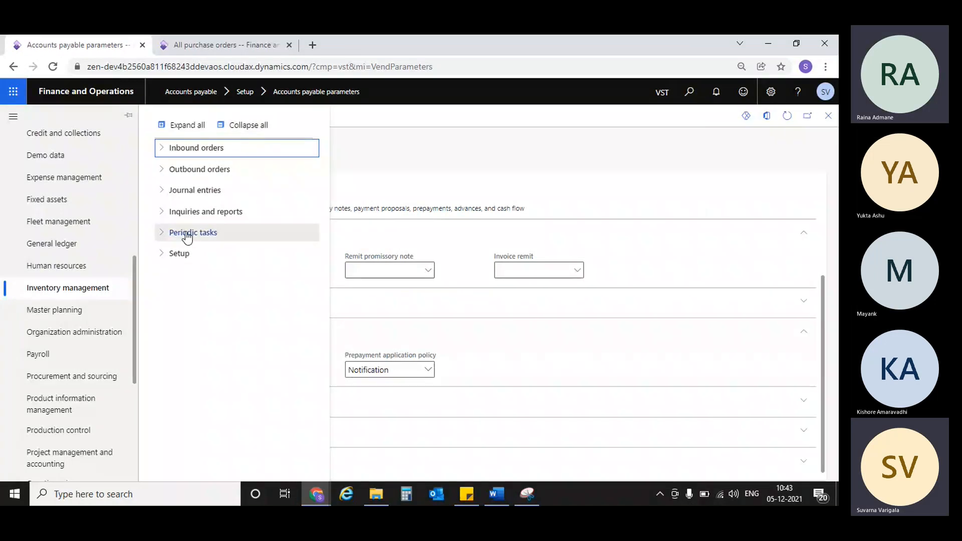
{"action": "left_click", "coordinate": [174, 217]}
{"action": "left_click", "coordinate": [173, 216]}
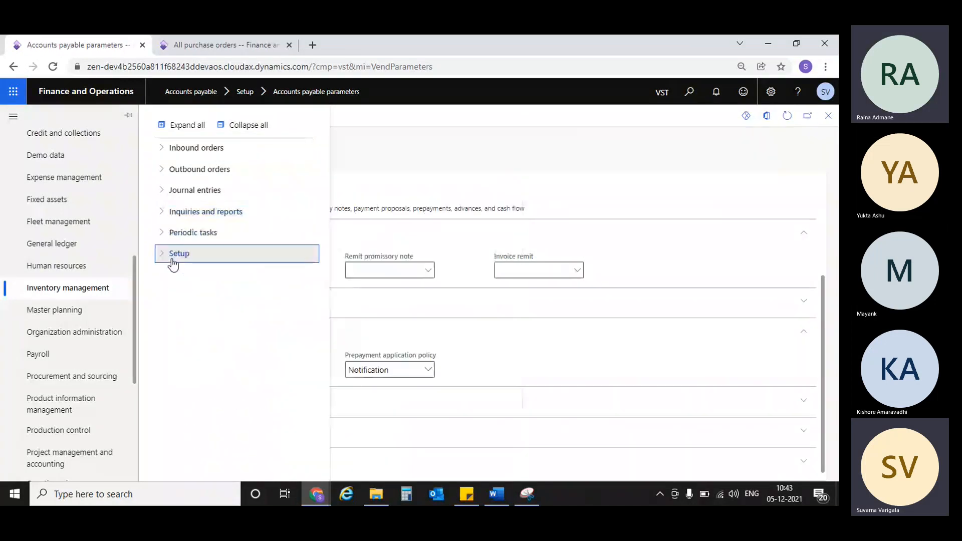
{"action": "left_click", "coordinate": [175, 256]}
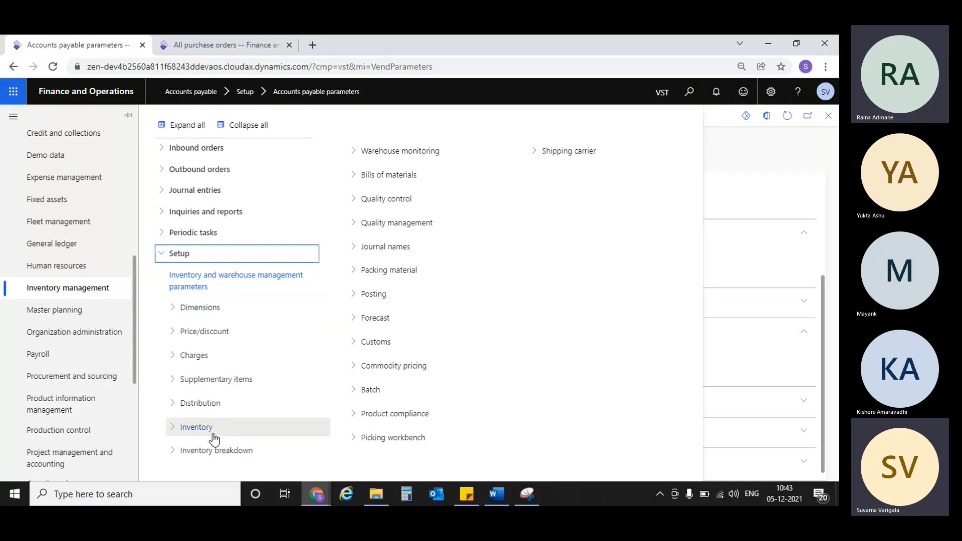
{"action": "left_click", "coordinate": [354, 300]}
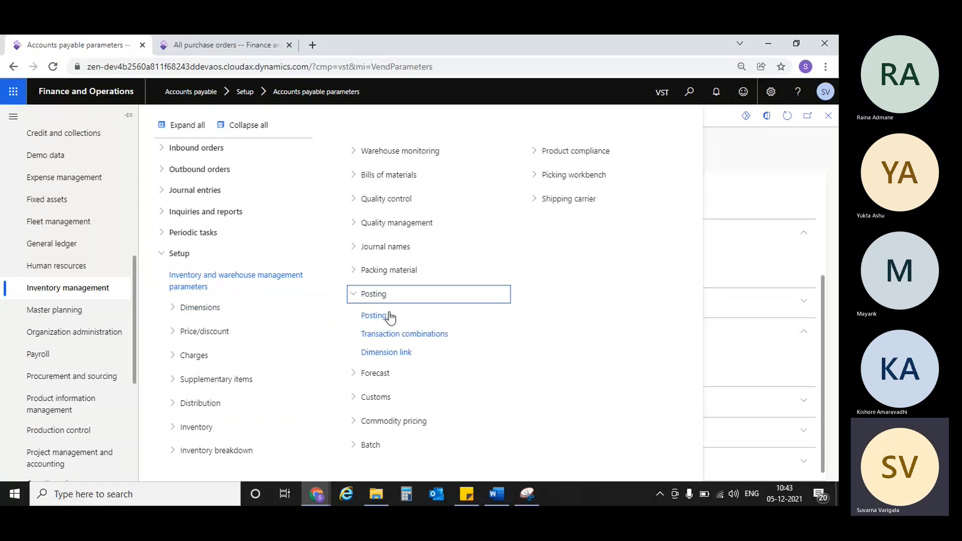
{"action": "left_click", "coordinate": [378, 317]}
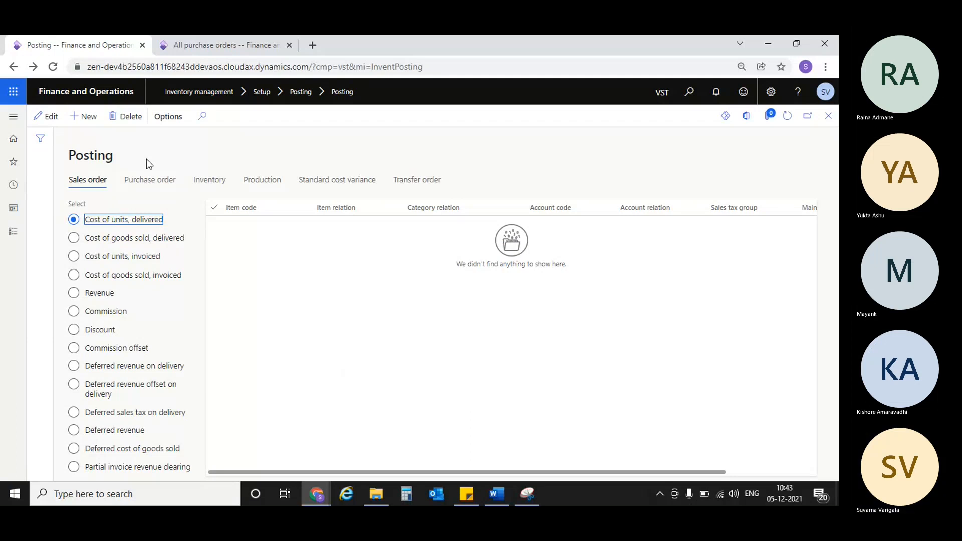
Step: Add a new posting record for the Prepayment account type in the purchase order posting setup
{"action": "left_click", "coordinate": [141, 180]}
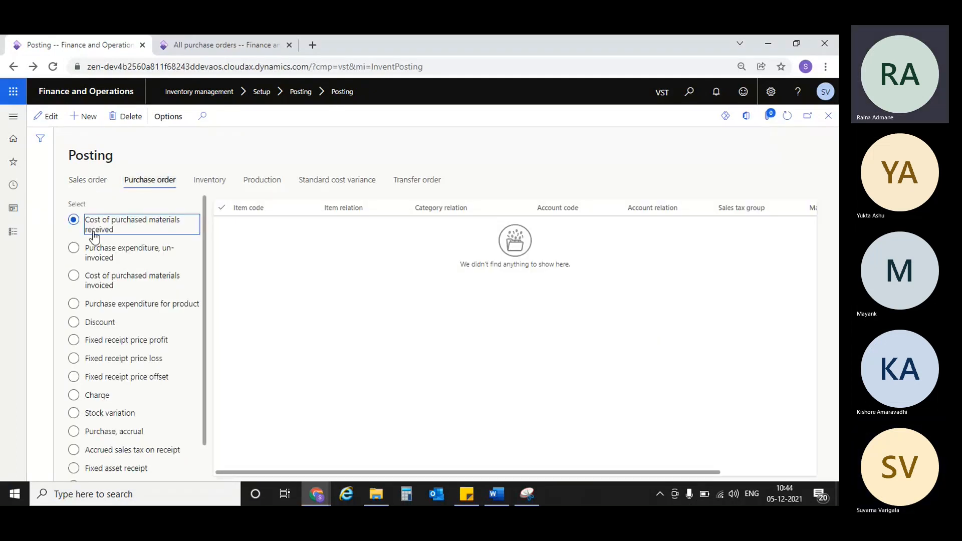
{"action": "left_click", "coordinate": [96, 379]}
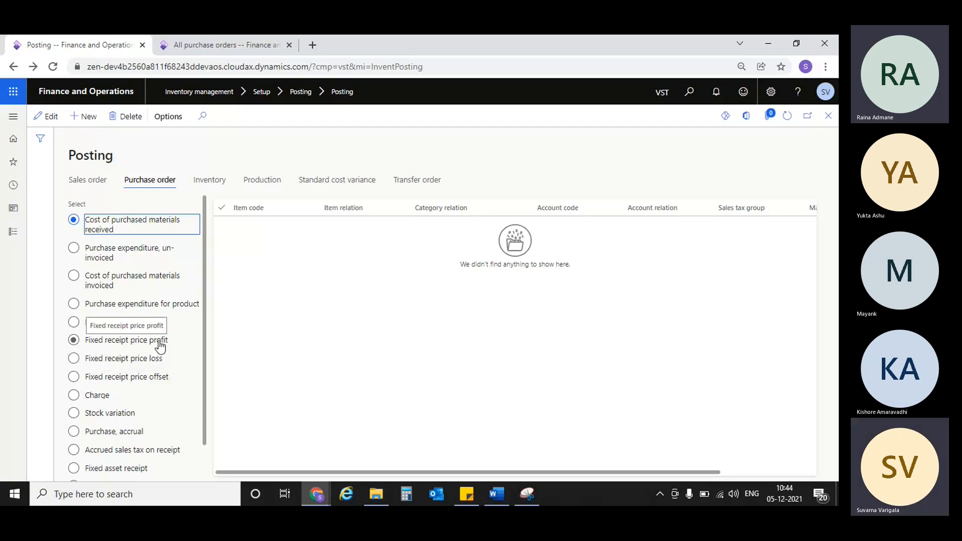
{"action": "scroll", "coordinate": [160, 345], "scroll_direction": "down", "scroll_amount": 1}
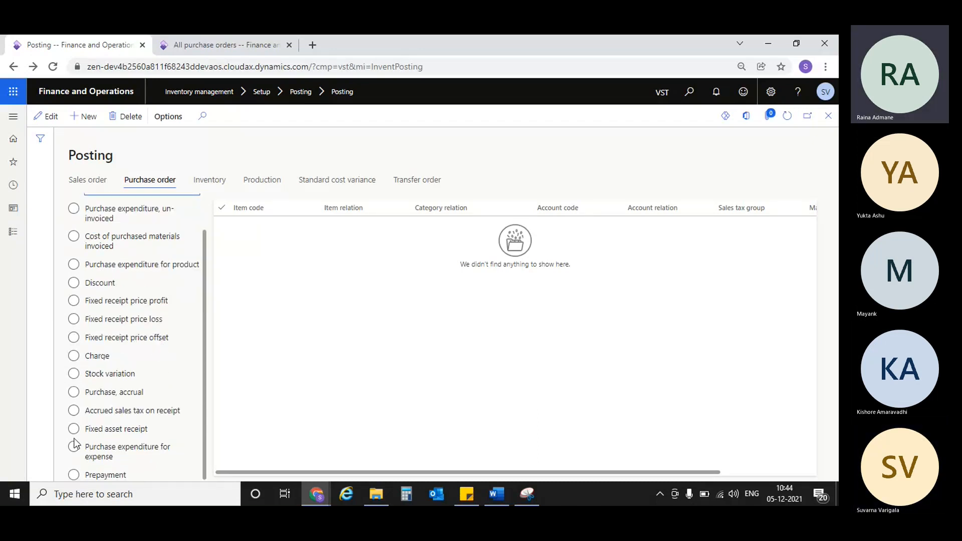
{"action": "left_click", "coordinate": [74, 474]}
{"action": "left_click", "coordinate": [90, 119]}
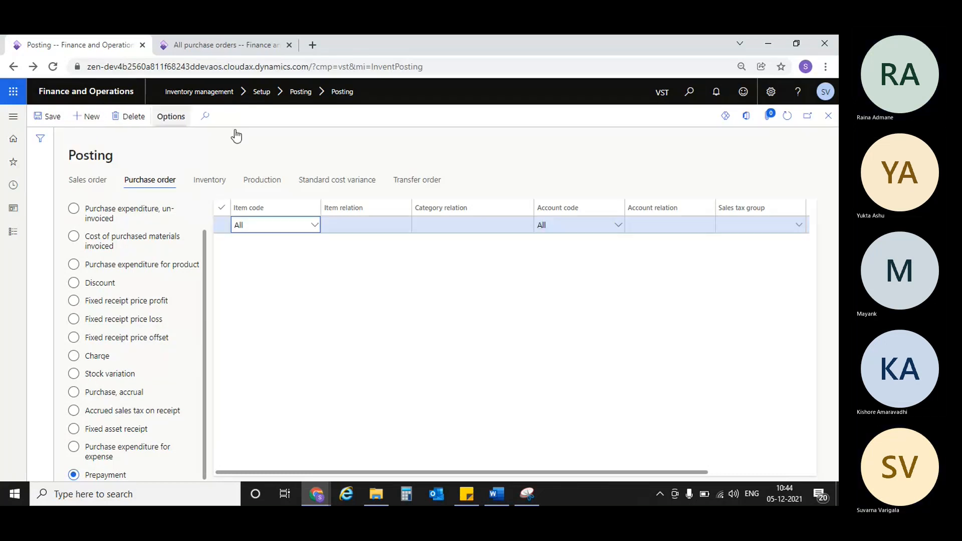
Step: Keep both the item code and the account code of the new prepayment record set to All
{"action": "left_click", "coordinate": [314, 226]}
{"action": "left_click", "coordinate": [399, 235]}
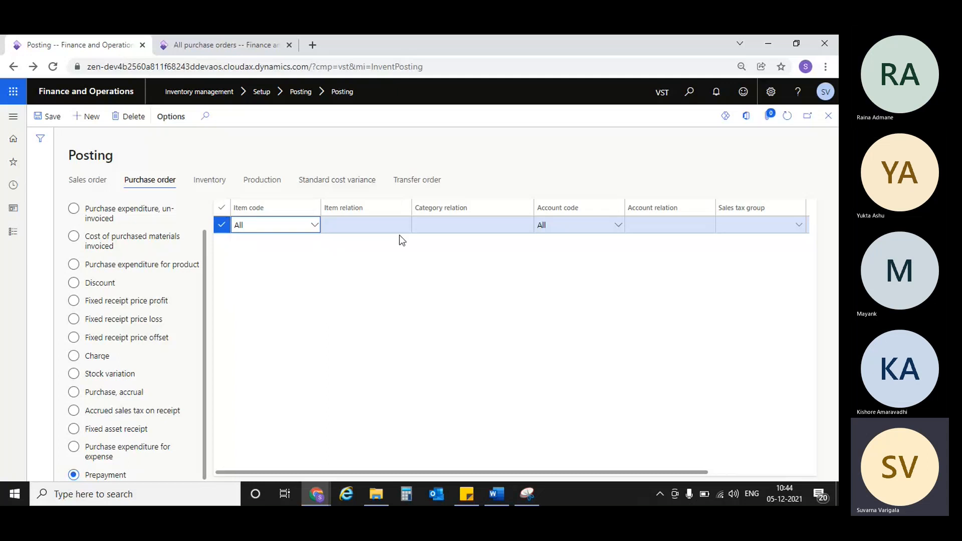
{"action": "left_click", "coordinate": [406, 226]}
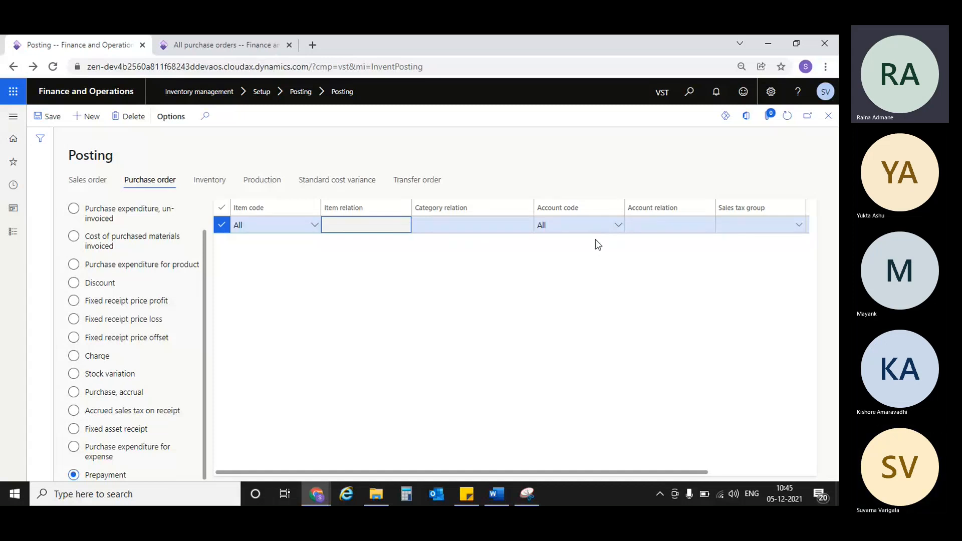
{"action": "left_click", "coordinate": [619, 226]}
{"action": "left_click", "coordinate": [619, 226]}
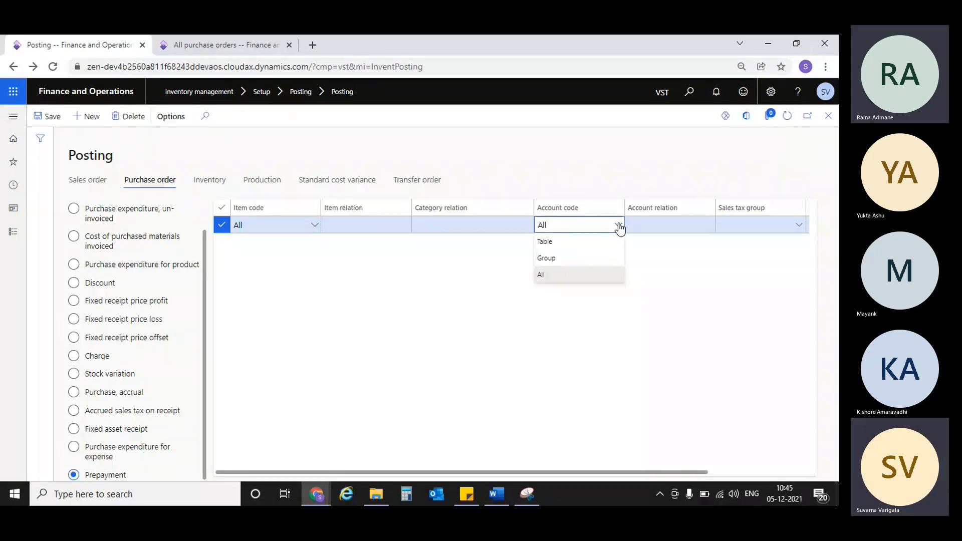
{"action": "left_click", "coordinate": [582, 274]}
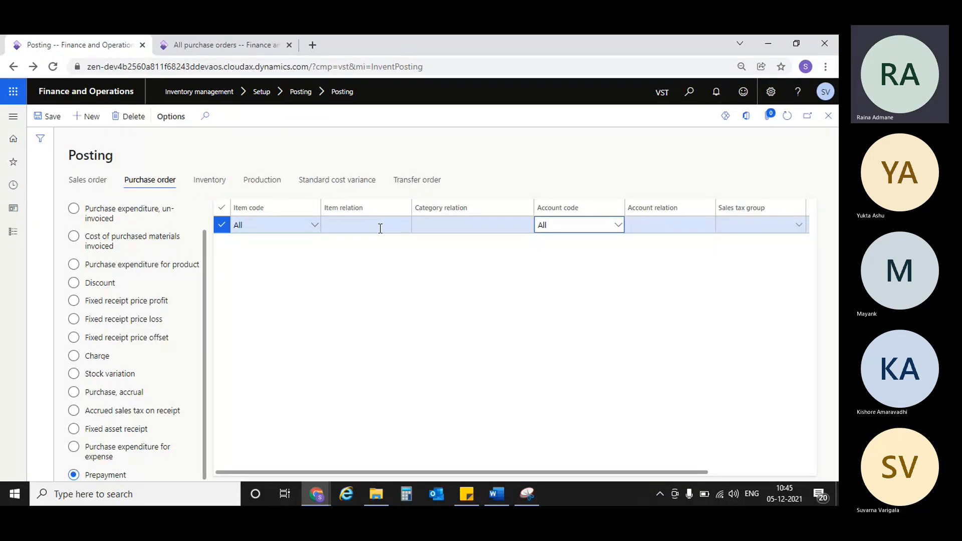
{"action": "left_click", "coordinate": [401, 228]}
Step: Look through the main account list of the prepayment record for an account suited to vendor prepayments
{"action": "scroll", "coordinate": [554, 264], "scroll_direction": "right", "scroll_amount": 3}
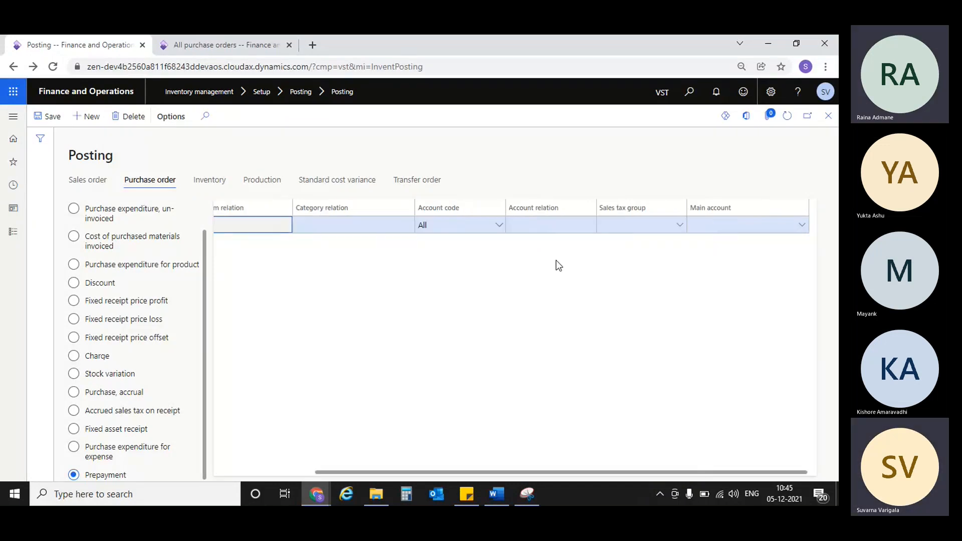
{"action": "left_click", "coordinate": [803, 226]}
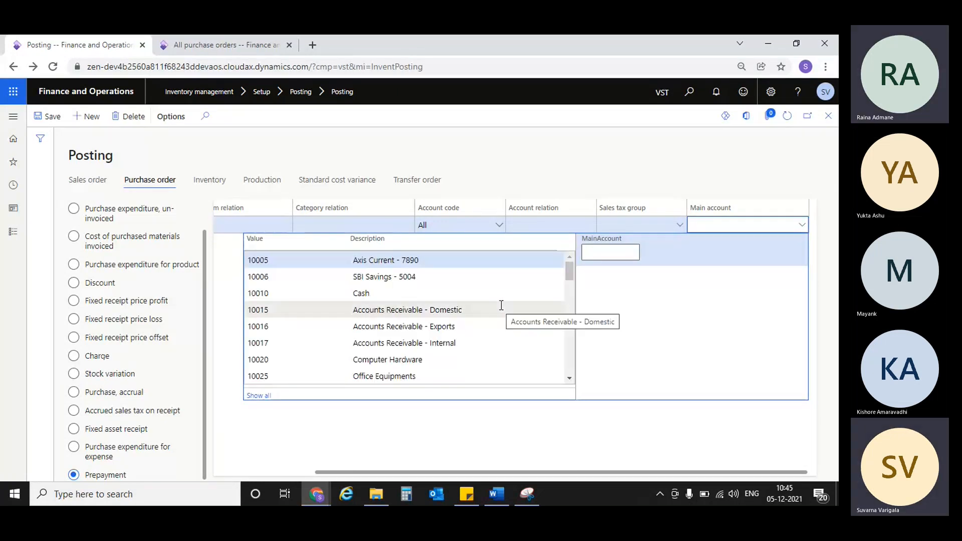
{"action": "scroll", "coordinate": [501, 305], "scroll_direction": "down", "scroll_amount": 5}
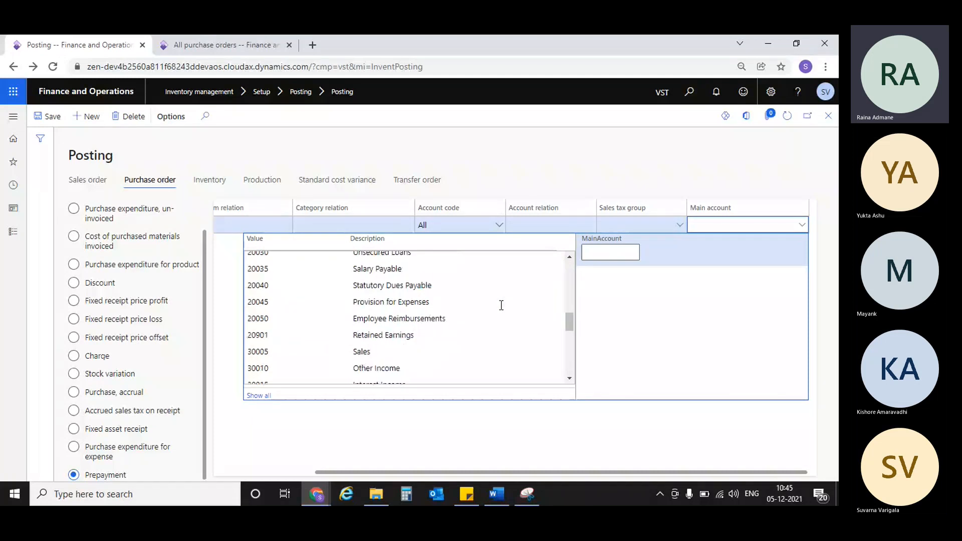
{"action": "scroll", "coordinate": [500, 305], "scroll_direction": "down", "scroll_amount": 5}
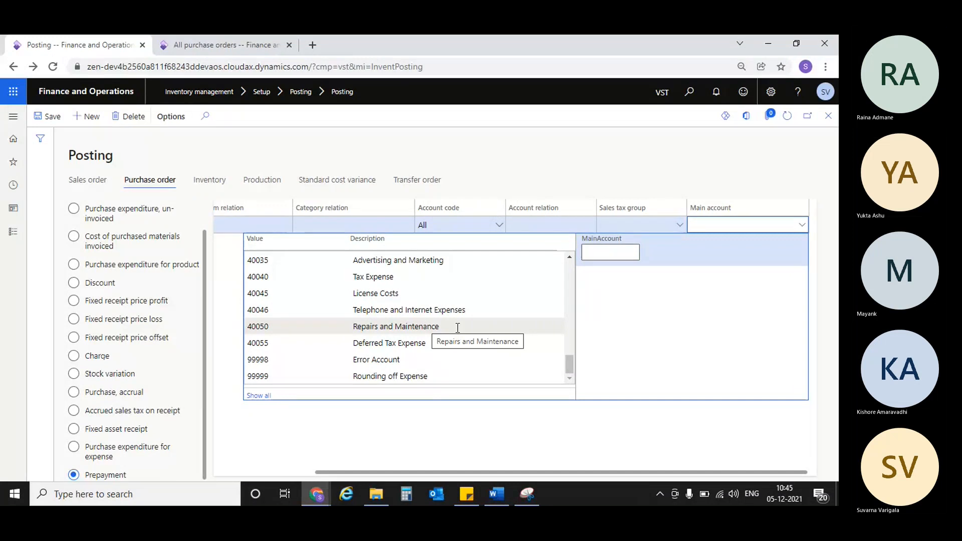
{"action": "scroll", "coordinate": [427, 295], "scroll_direction": "up", "scroll_amount": 10}
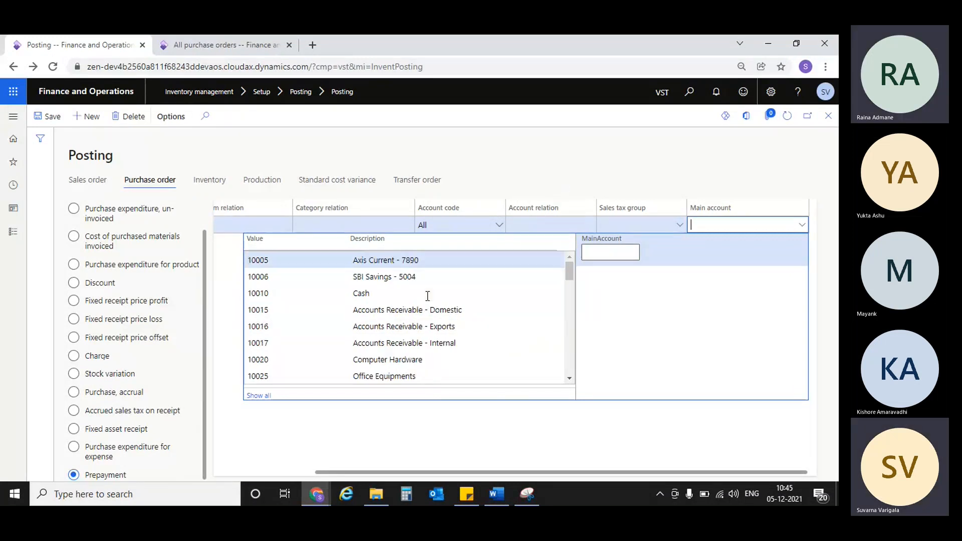
{"action": "scroll", "coordinate": [428, 296], "scroll_direction": "down", "scroll_amount": 3}
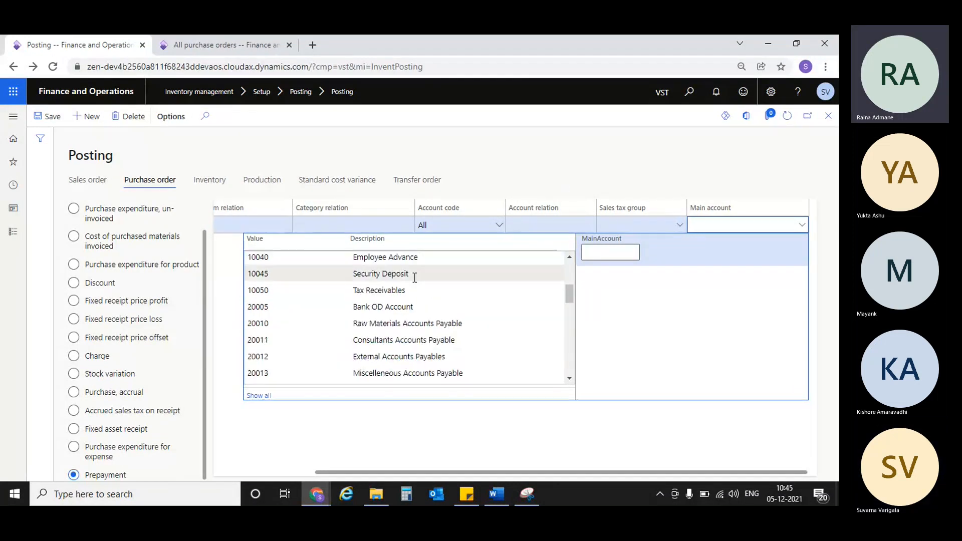
{"action": "scroll", "coordinate": [391, 302], "scroll_direction": "up", "scroll_amount": 2}
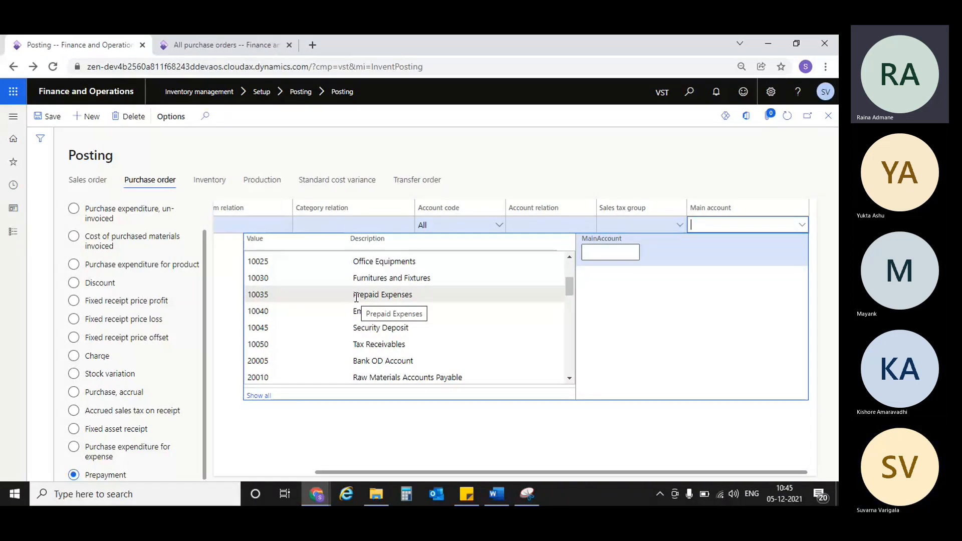
{"action": "scroll", "coordinate": [356, 298], "scroll_direction": "down", "scroll_amount": 1}
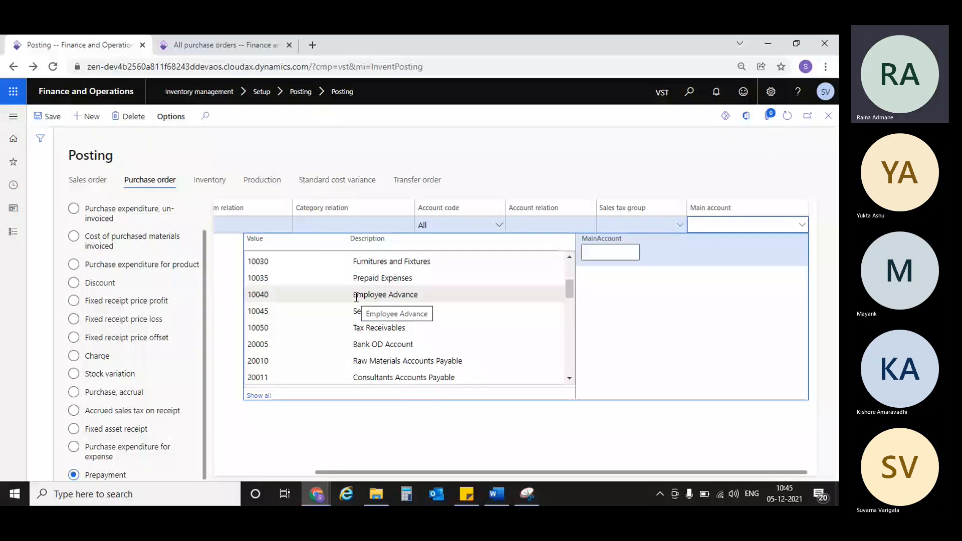
{"action": "scroll", "coordinate": [357, 297], "scroll_direction": "down", "scroll_amount": 5}
{"action": "scroll", "coordinate": [356, 297], "scroll_direction": "down", "scroll_amount": 5}
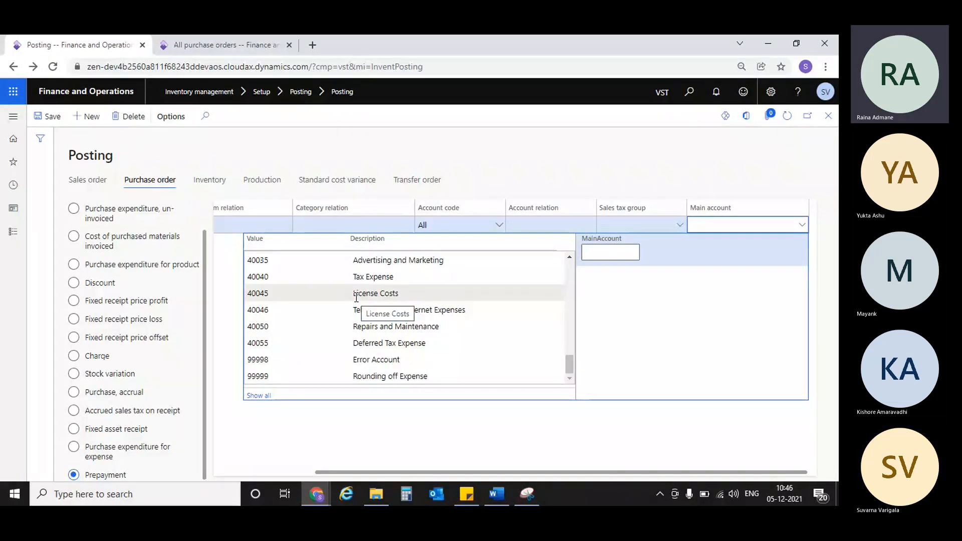
{"action": "scroll", "coordinate": [356, 297], "scroll_direction": "up", "scroll_amount": 1}
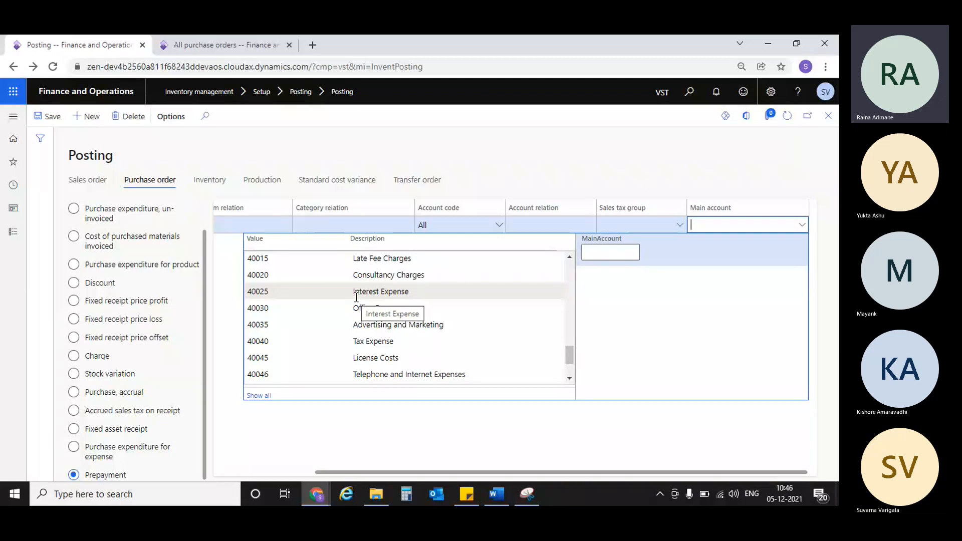
{"action": "scroll", "coordinate": [356, 297], "scroll_direction": "up", "scroll_amount": 5}
{"action": "scroll", "coordinate": [356, 297], "scroll_direction": "up", "scroll_amount": 1}
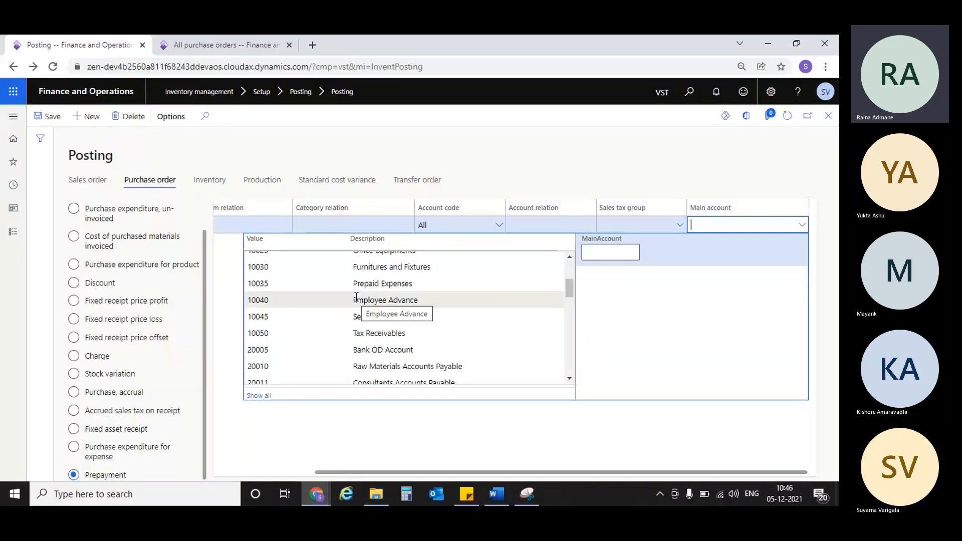
{"action": "scroll", "coordinate": [356, 297], "scroll_direction": "down", "scroll_amount": 5}
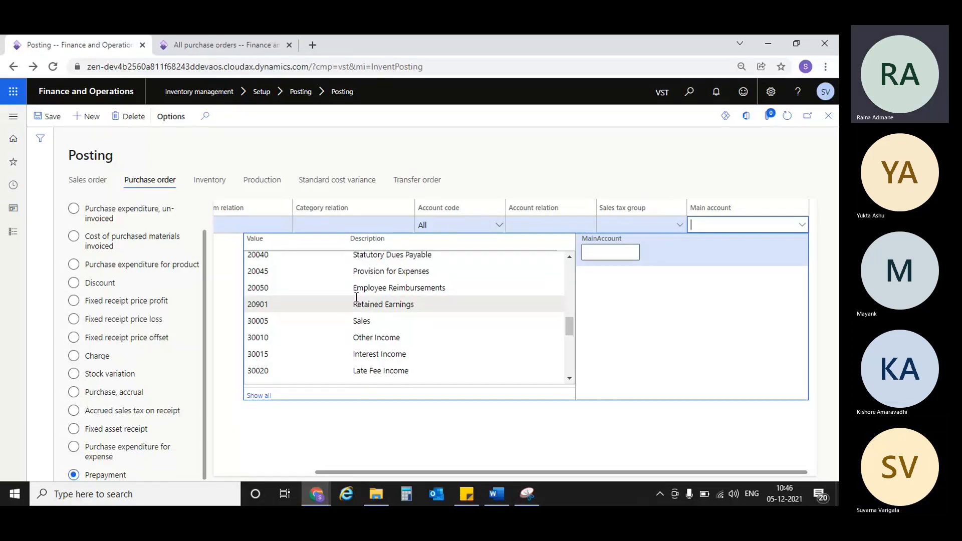
{"action": "scroll", "coordinate": [356, 297], "scroll_direction": "up", "scroll_amount": 1}
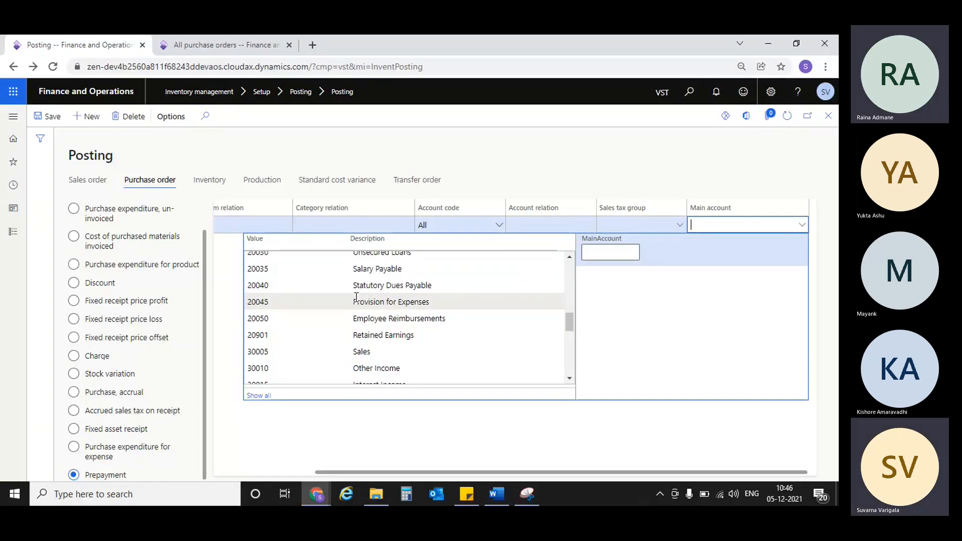
{"action": "scroll", "coordinate": [356, 297], "scroll_direction": "up", "scroll_amount": 1}
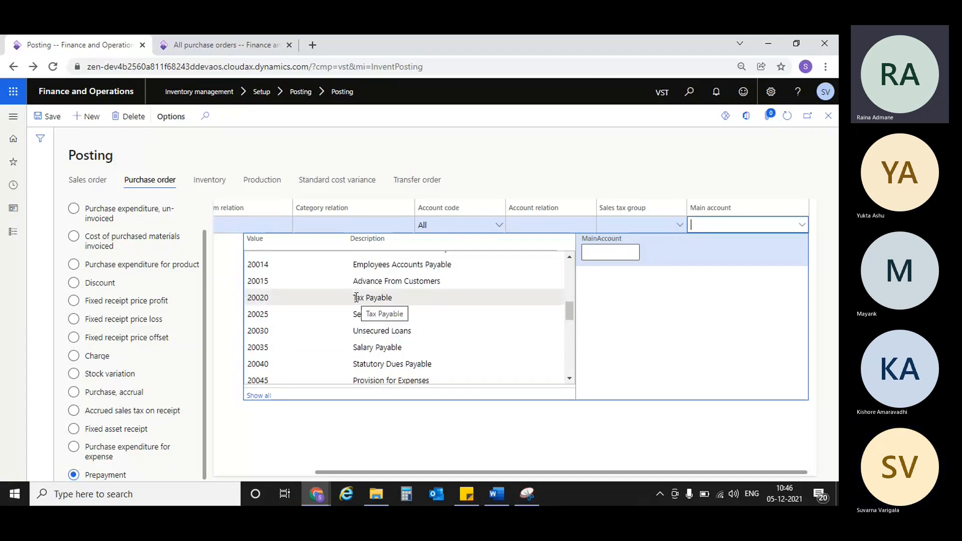
{"action": "scroll", "coordinate": [356, 298], "scroll_direction": "up", "scroll_amount": 2}
{"action": "scroll", "coordinate": [357, 298], "scroll_direction": "up", "scroll_amount": 2}
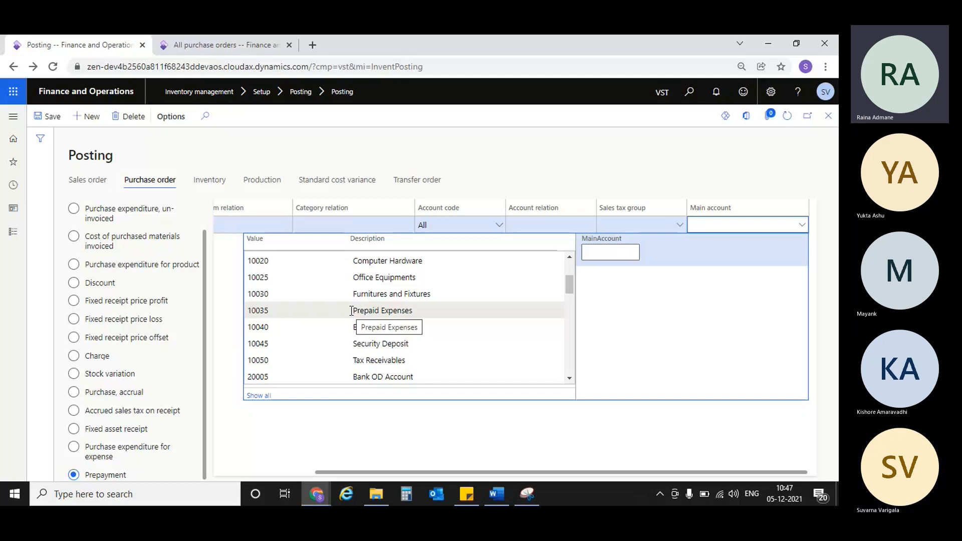
{"action": "scroll", "coordinate": [351, 310], "scroll_direction": "down", "scroll_amount": 1}
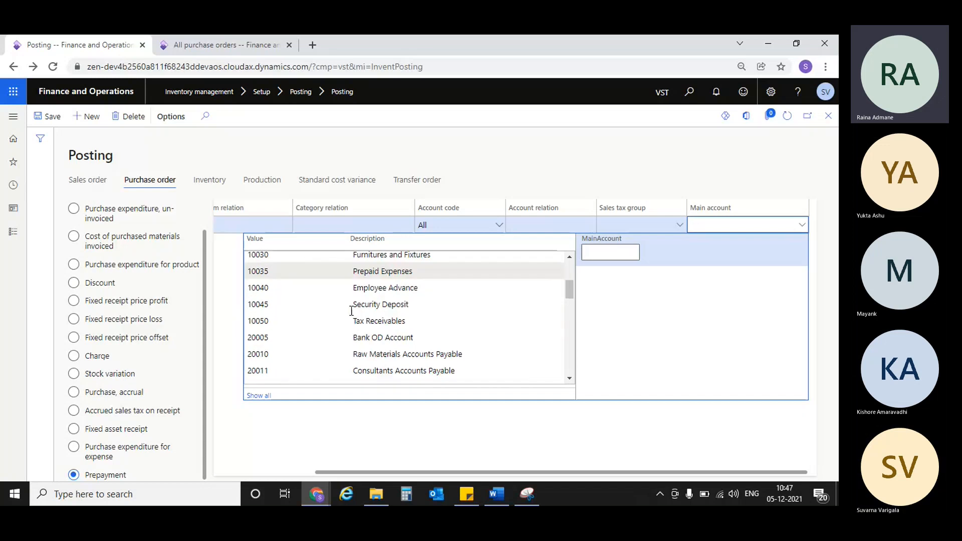
{"action": "scroll", "coordinate": [352, 311], "scroll_direction": "down", "scroll_amount": 2}
{"action": "scroll", "coordinate": [351, 311], "scroll_direction": "down", "scroll_amount": 3}
{"action": "scroll", "coordinate": [351, 311], "scroll_direction": "down", "scroll_amount": 3}
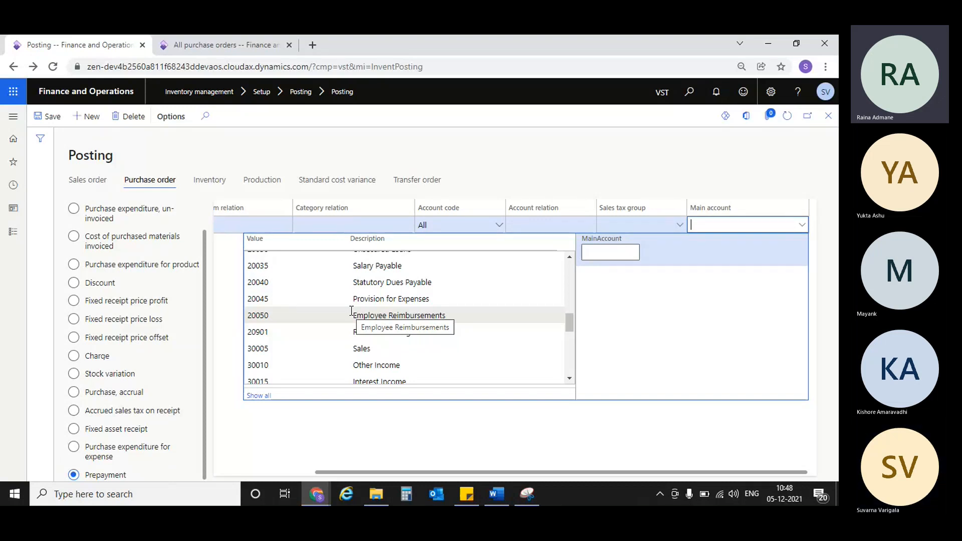
Step: Assign main account 10035 Prepaid Expenses to the prepayment posting record and save it
{"action": "scroll", "coordinate": [352, 310], "scroll_direction": "up", "scroll_amount": 10}
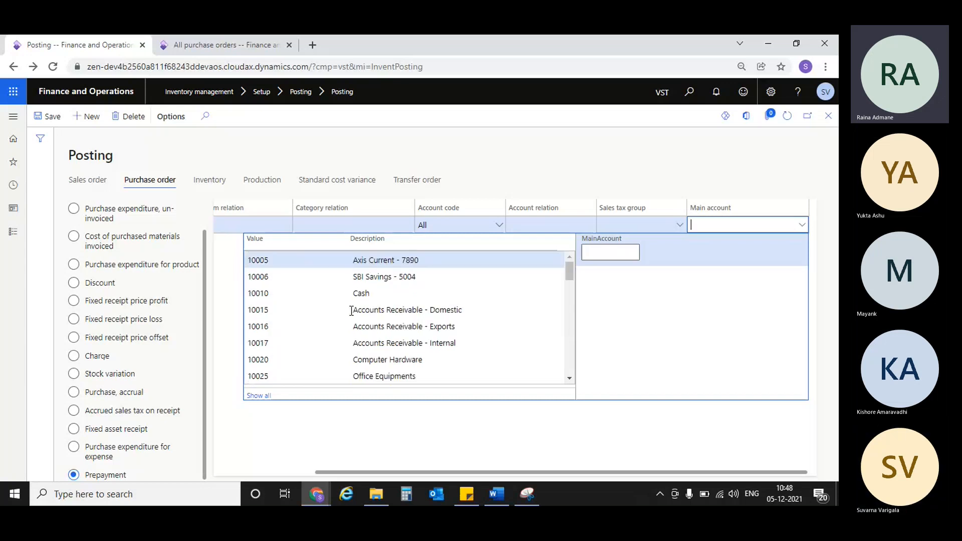
{"action": "scroll", "coordinate": [351, 310], "scroll_direction": "down", "scroll_amount": 3}
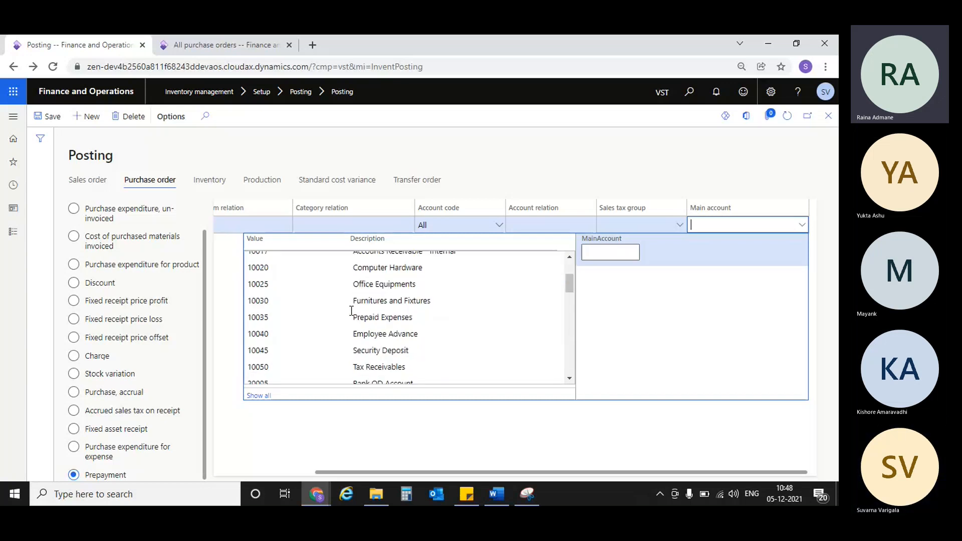
{"action": "left_click", "coordinate": [351, 311]}
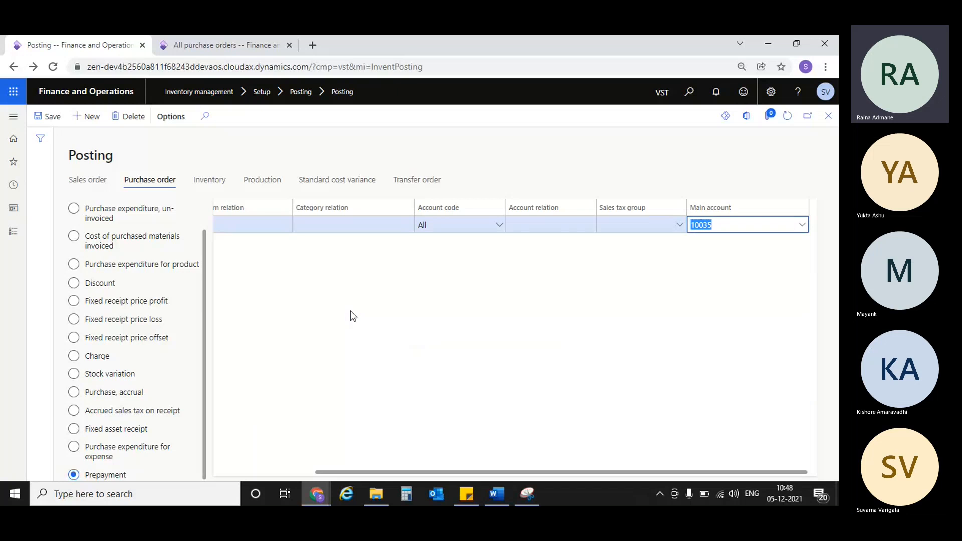
{"action": "key", "text": "ctrl+s"}
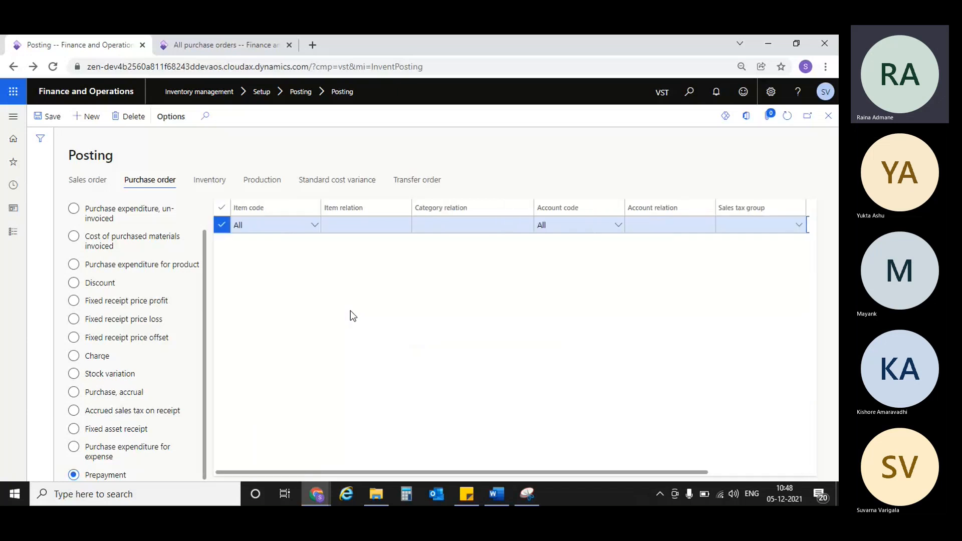
{"action": "left_click", "coordinate": [42, 122]}
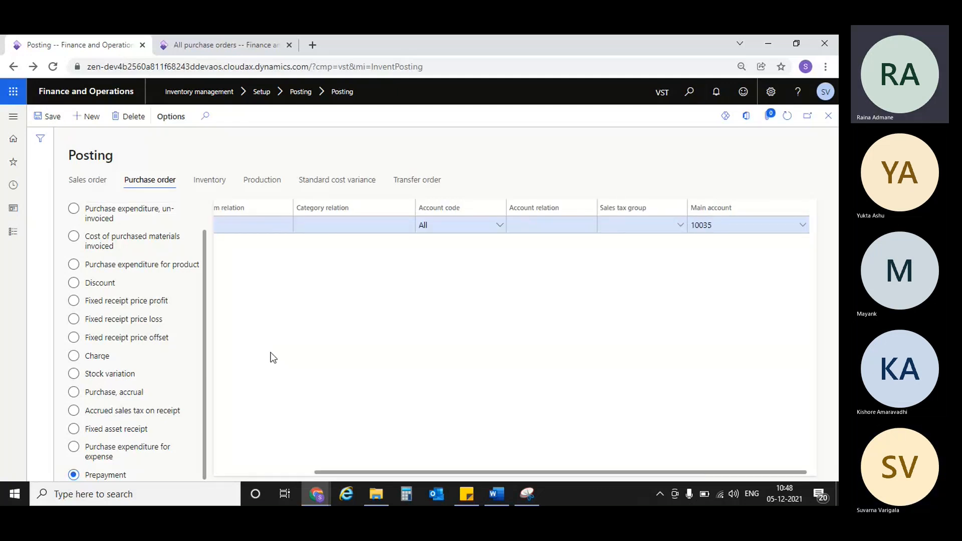
{"action": "left_click", "coordinate": [40, 119]}
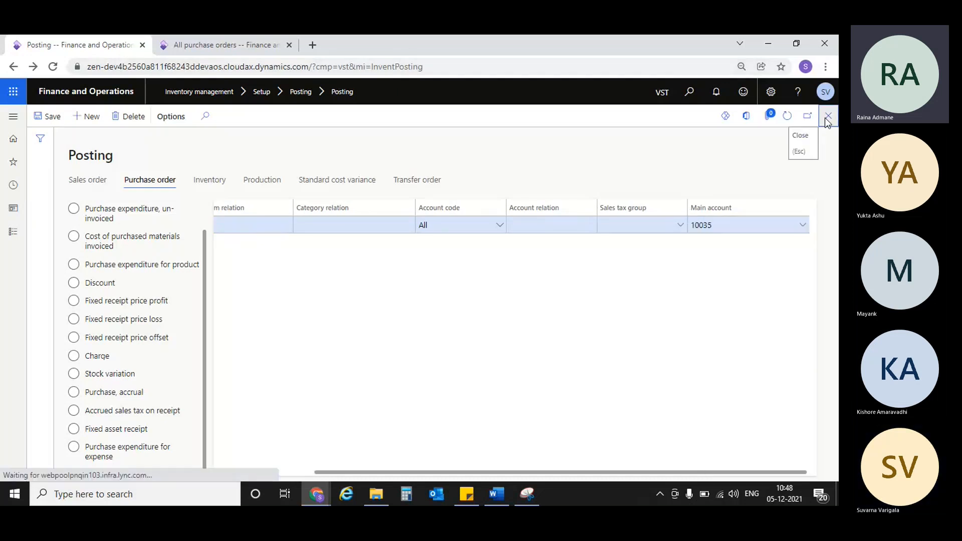
Step: Close the Posting setup and switch to the All purchase orders browser tab
{"action": "left_click", "coordinate": [828, 116]}
{"action": "left_click", "coordinate": [314, 44]}
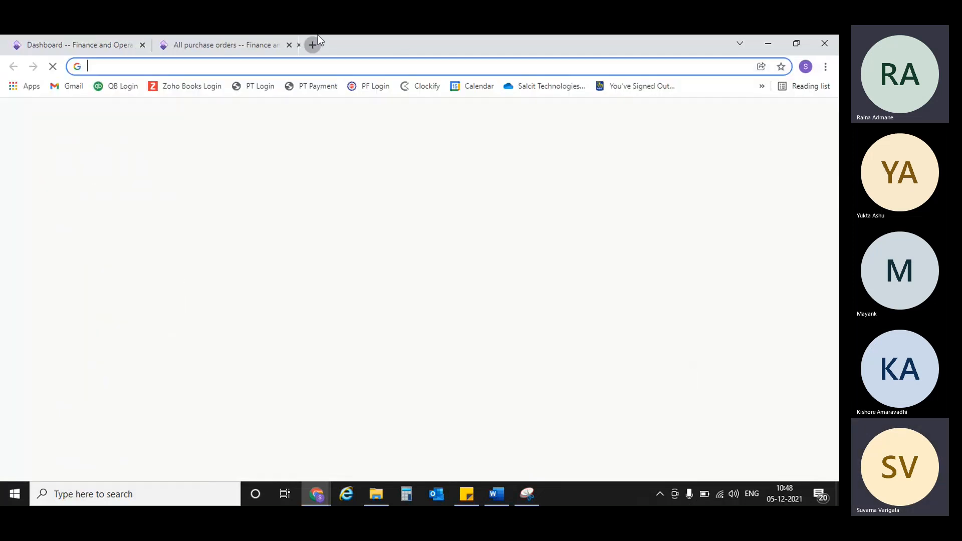
{"action": "left_click", "coordinate": [257, 36]}
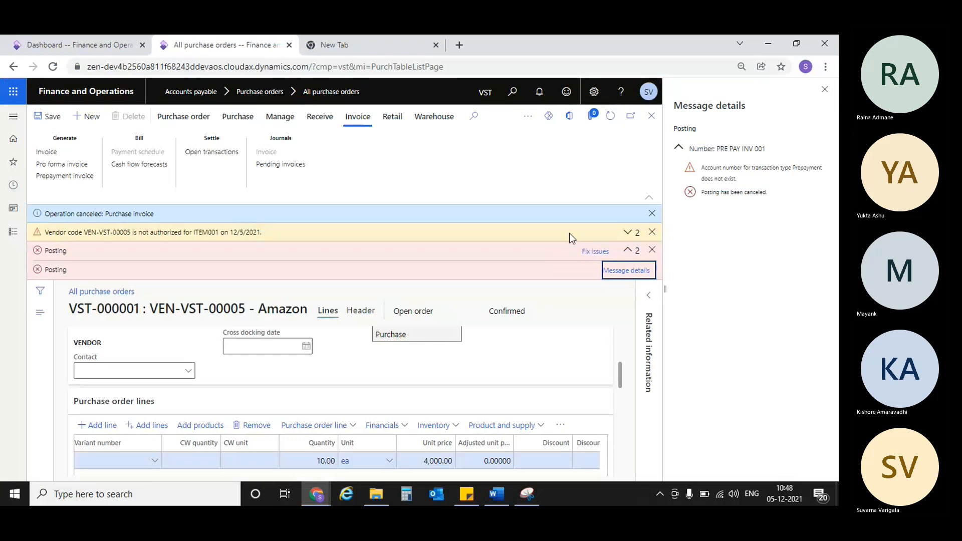
Step: Close the message details and dismiss the posting notifications on the Amazon purchase order
{"action": "left_click", "coordinate": [825, 89]}
{"action": "left_click", "coordinate": [829, 233]}
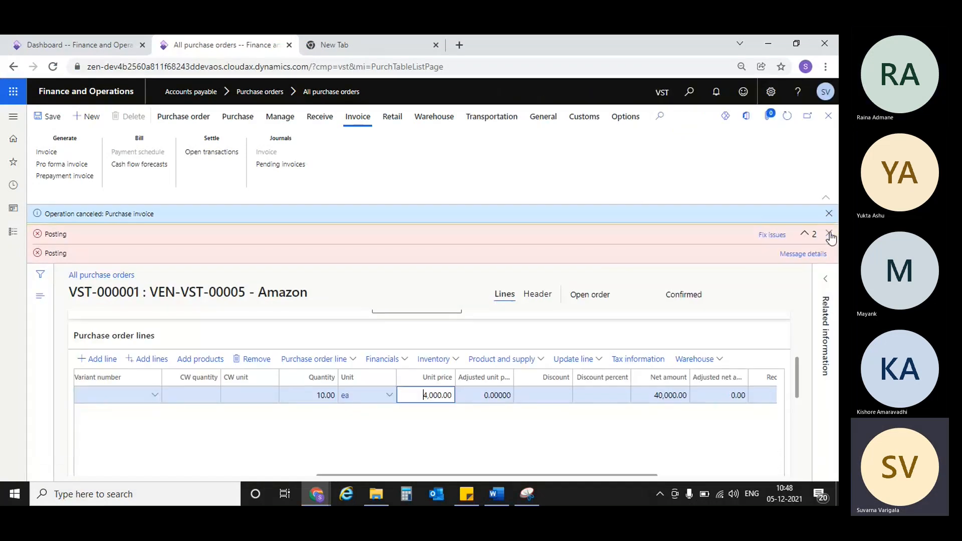
{"action": "left_click", "coordinate": [830, 234]}
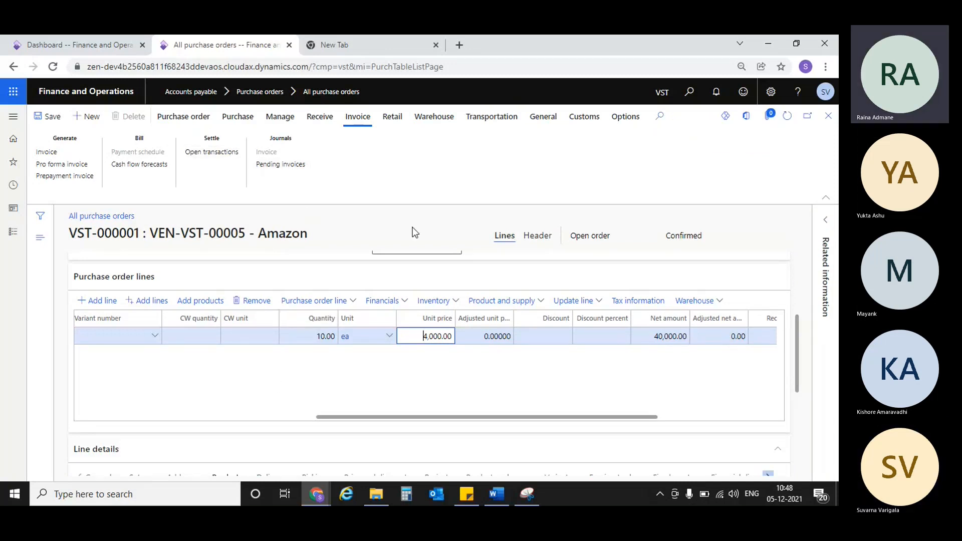
Step: Open the prepayment invoice PRE PAY INV 001 from the Amazon purchase order, post it, and dismiss the notifications
{"action": "left_click", "coordinate": [237, 120]}
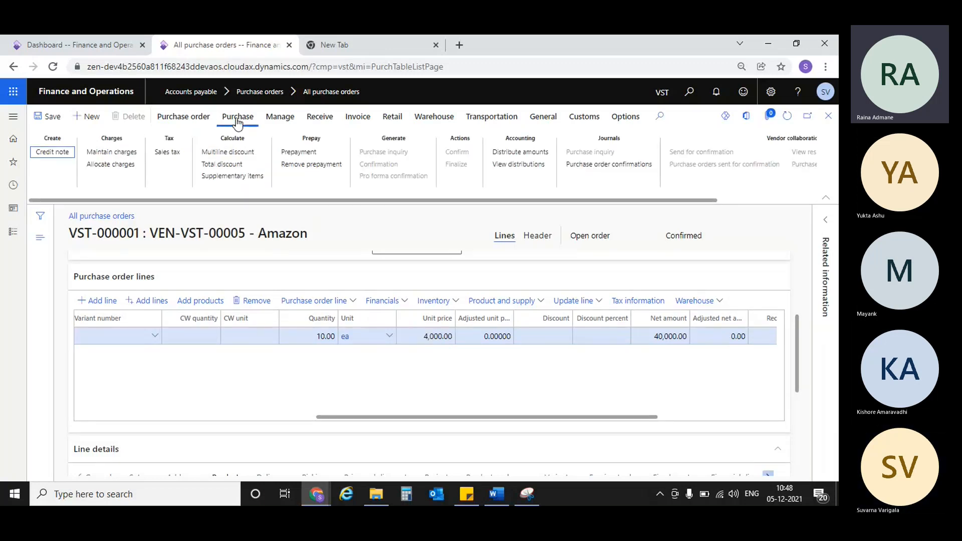
{"action": "left_click", "coordinate": [358, 117]}
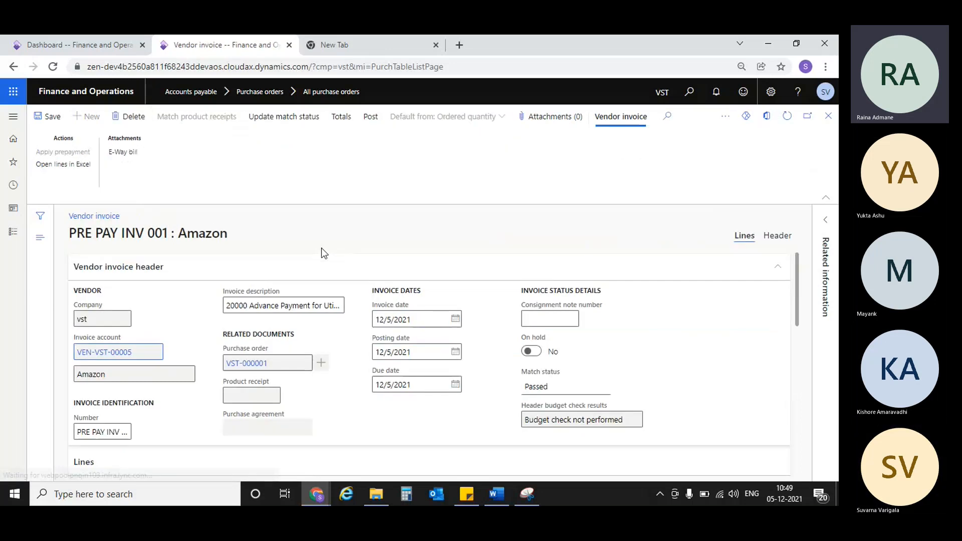
{"action": "scroll", "coordinate": [486, 273], "scroll_direction": "down", "scroll_amount": 6}
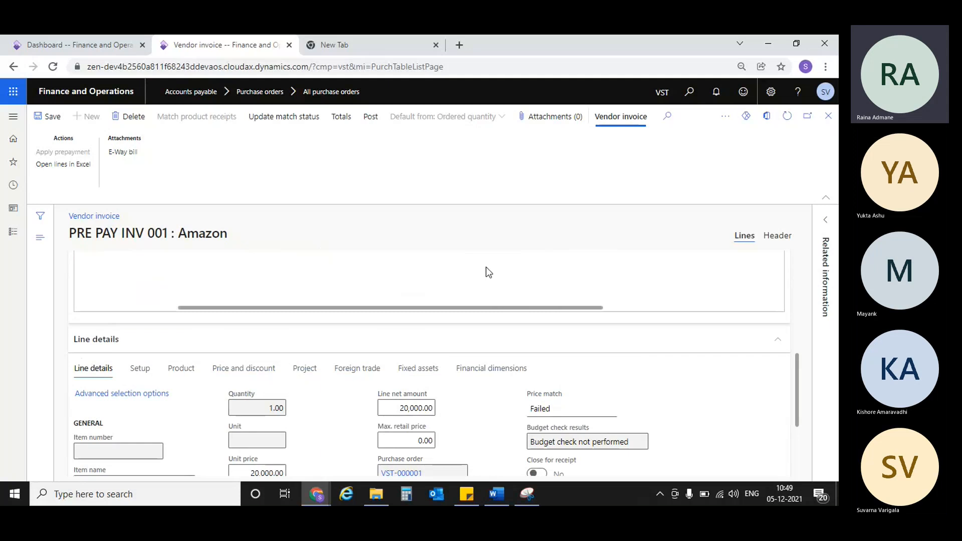
{"action": "scroll", "coordinate": [391, 343], "scroll_direction": "up", "scroll_amount": 6}
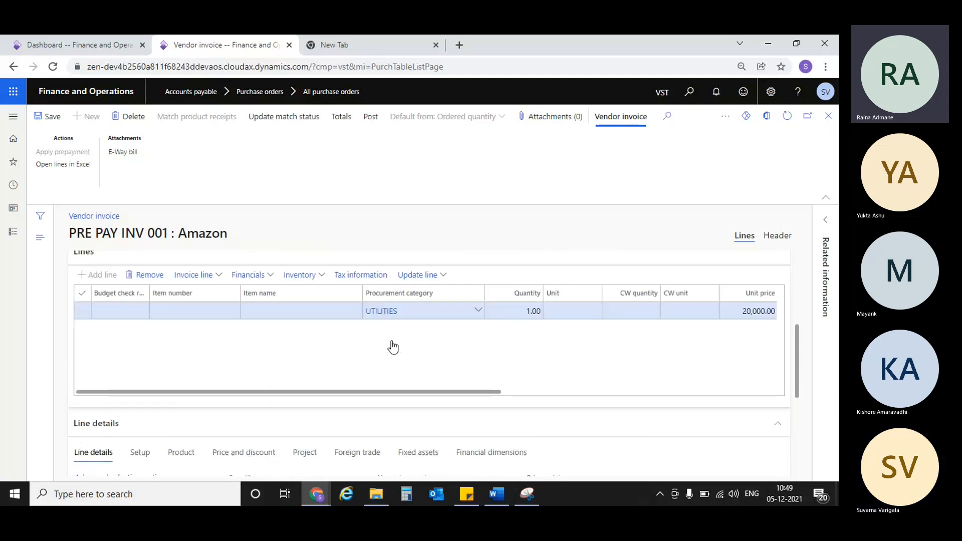
{"action": "left_click", "coordinate": [370, 120]}
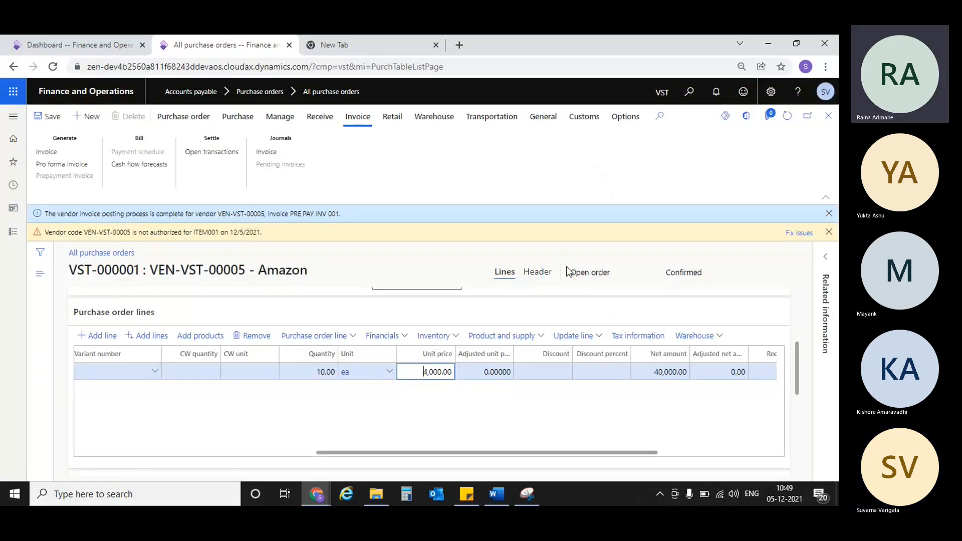
{"action": "left_click", "coordinate": [829, 215]}
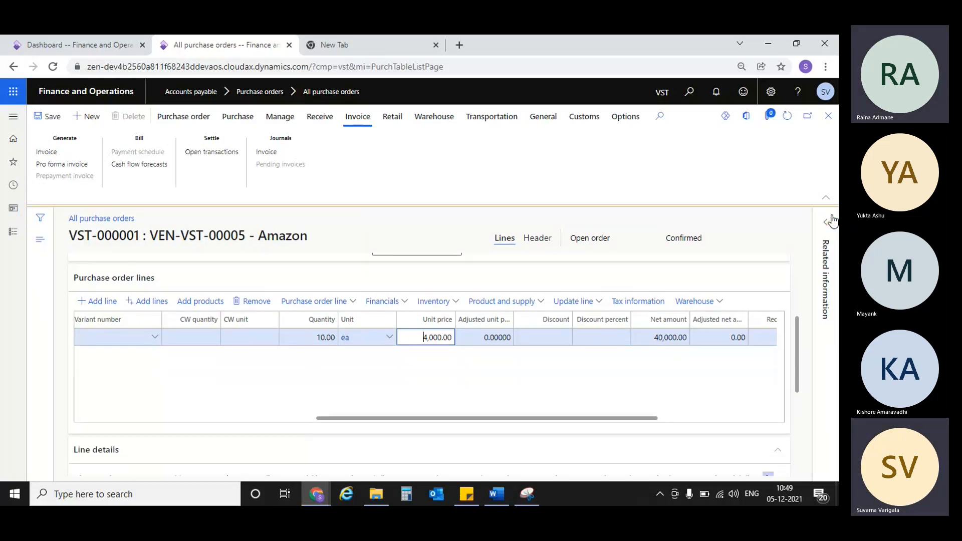
{"action": "left_click", "coordinate": [829, 221]}
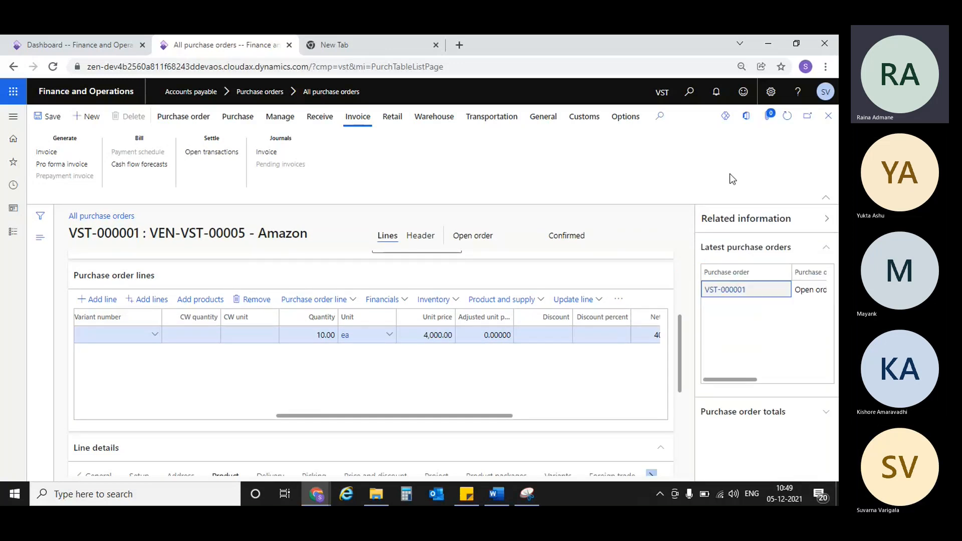
{"action": "left_click", "coordinate": [828, 220]}
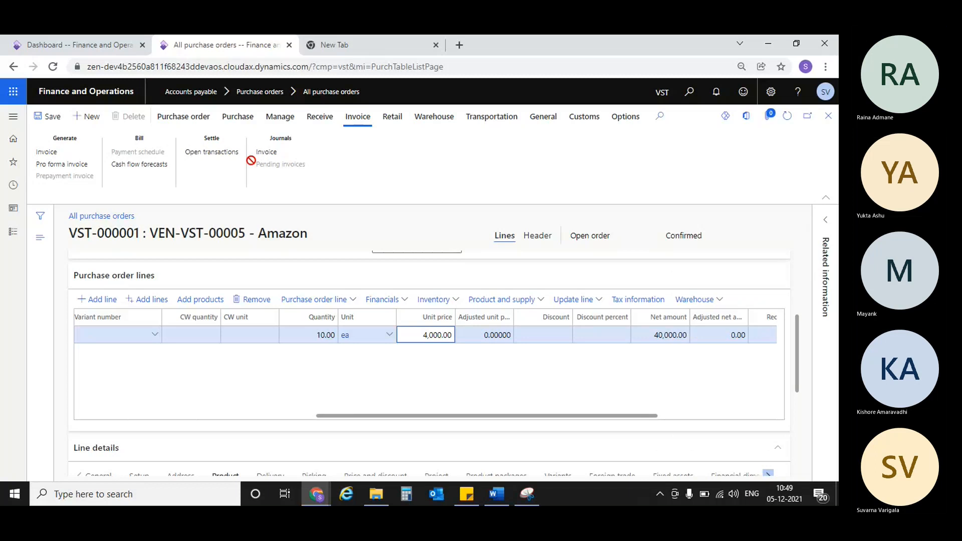
Step: Open the Vendor payment journal page in the Accounts payable module
{"action": "left_click", "coordinate": [13, 231]}
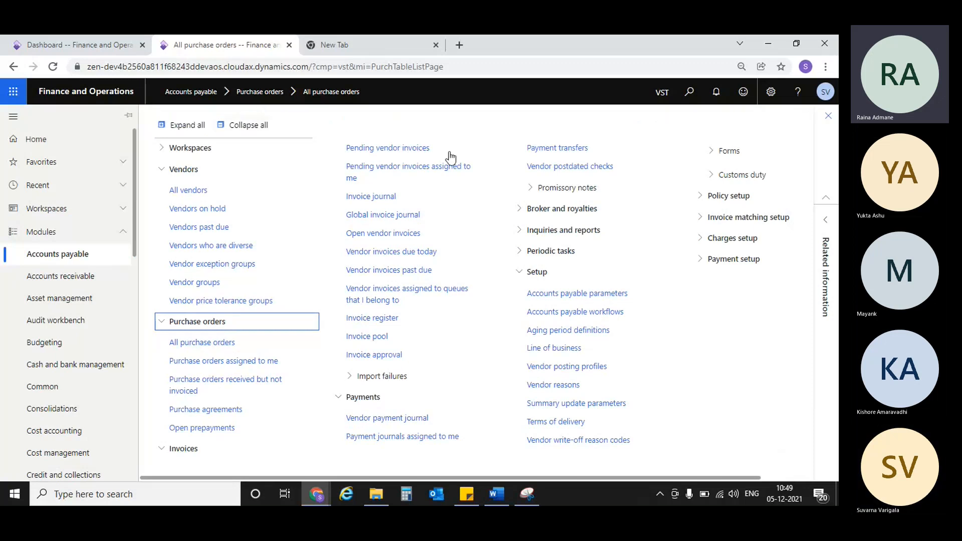
{"action": "left_click", "coordinate": [834, 117]}
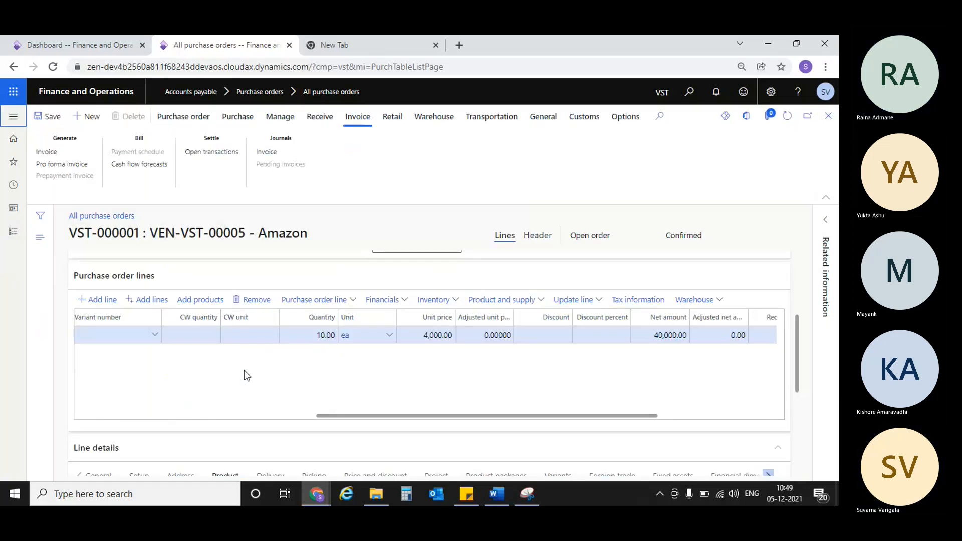
{"action": "left_click", "coordinate": [7, 228]}
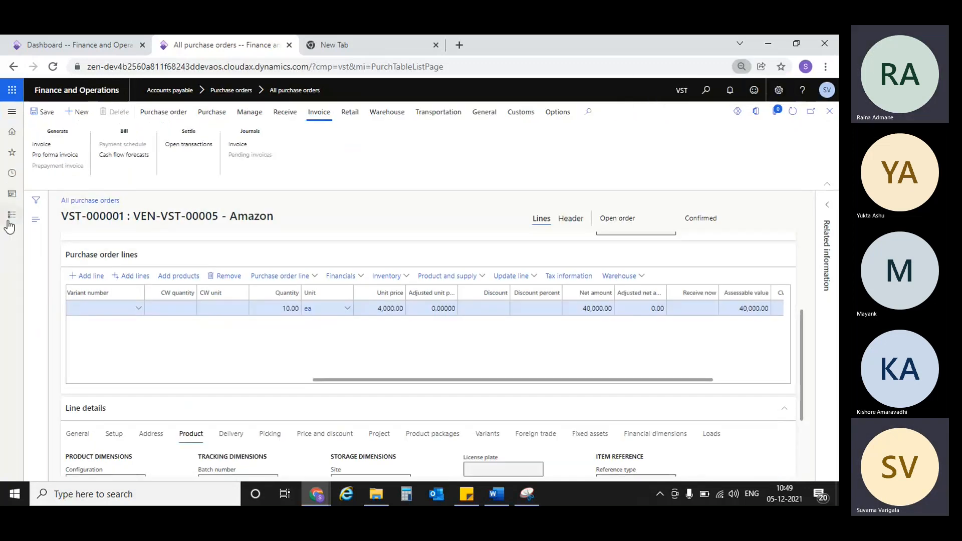
{"action": "left_click", "coordinate": [350, 336]}
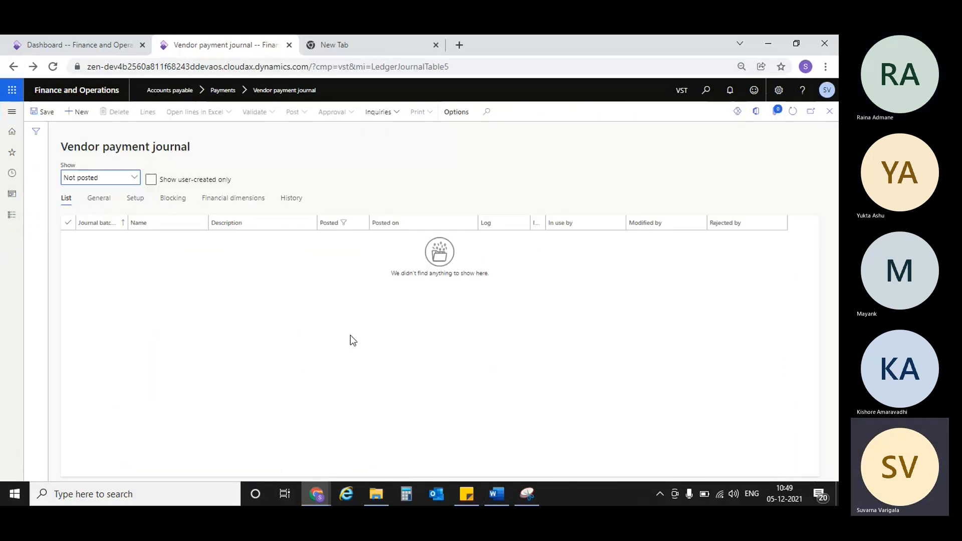
{"action": "key", "text": "ctrl+plus"}
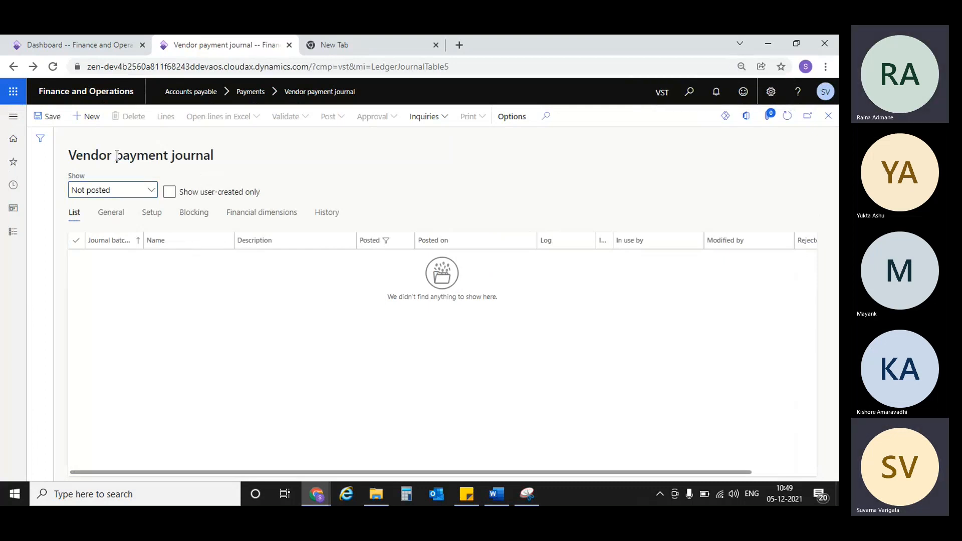
Step: Create a vendor payment journal with the name VENPAY and open its lines
{"action": "left_click", "coordinate": [88, 117]}
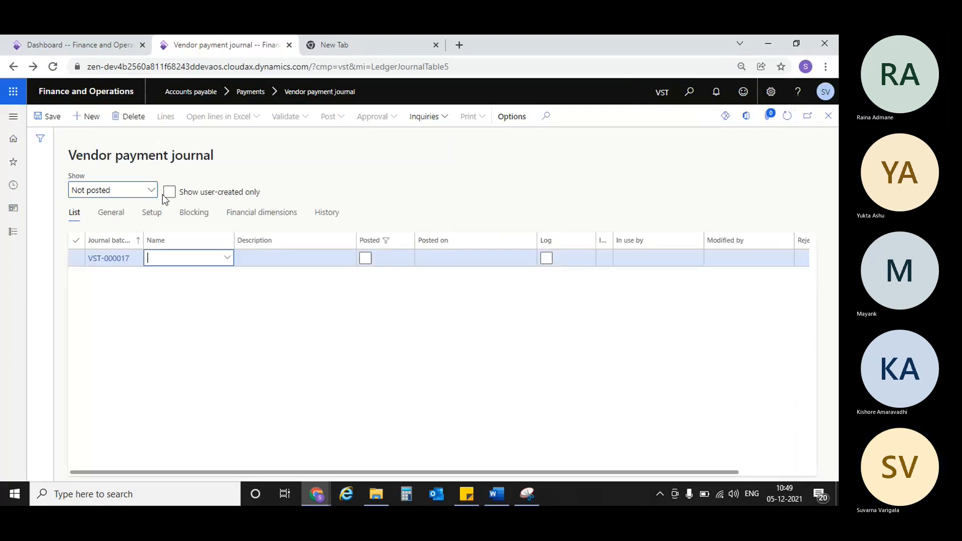
{"action": "left_click", "coordinate": [227, 259]}
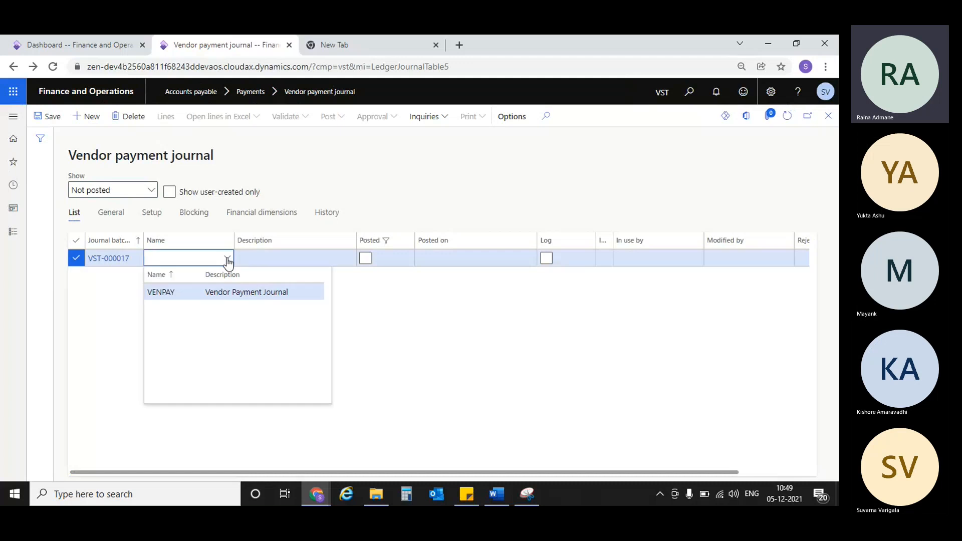
{"action": "left_click", "coordinate": [240, 292]}
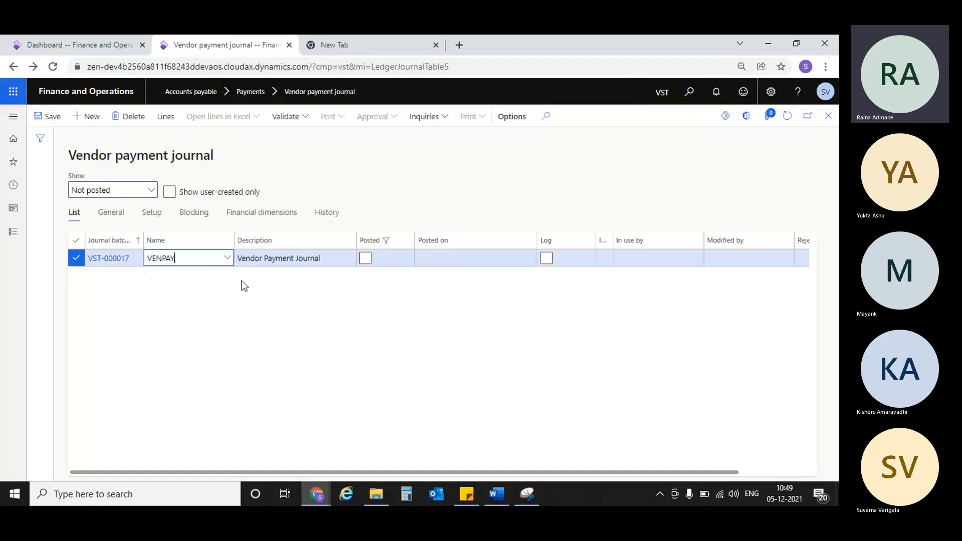
{"action": "left_click", "coordinate": [165, 119]}
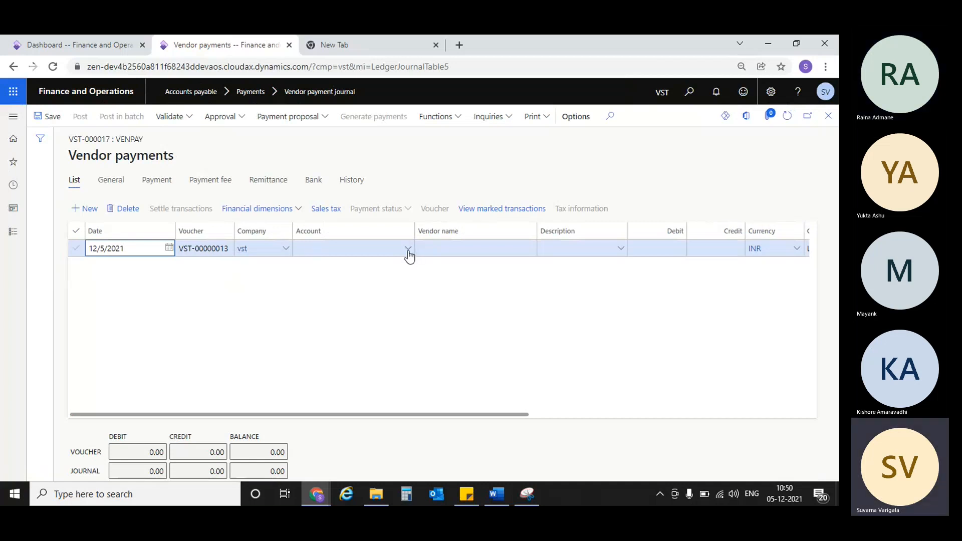
Step: Select Amazon as the vendor on the payment line and enter the description "Advance Payment for Utilities"
{"action": "left_click", "coordinate": [408, 249]}
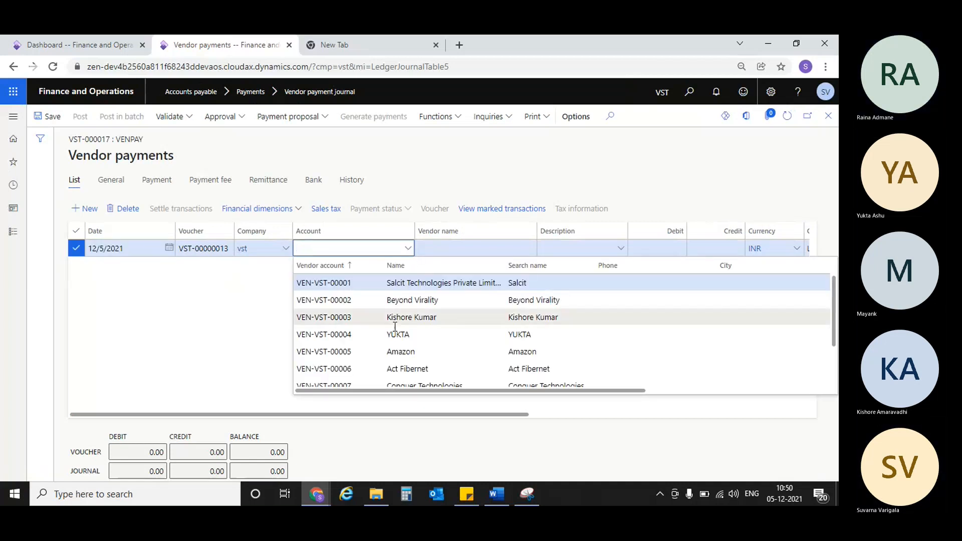
{"action": "left_click", "coordinate": [383, 348]}
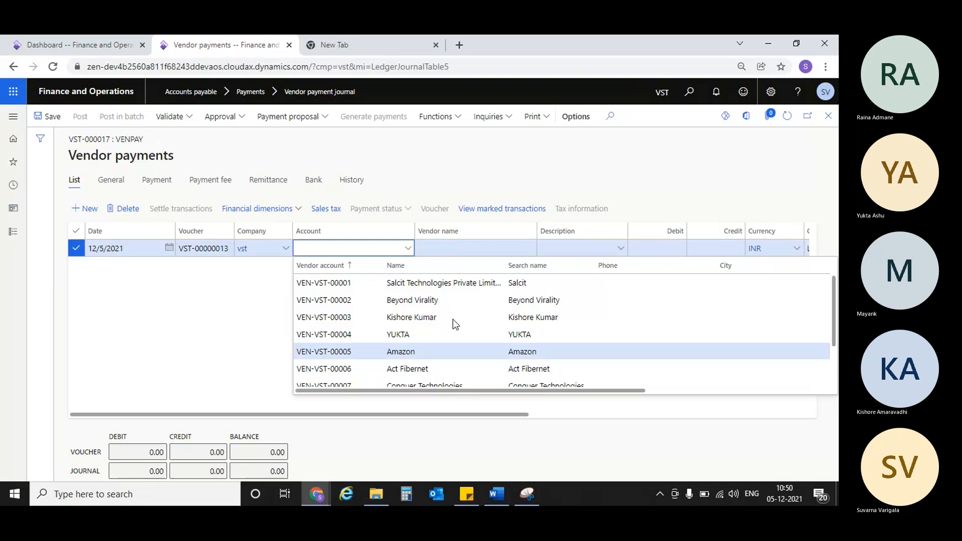
{"action": "left_click", "coordinate": [565, 249]}
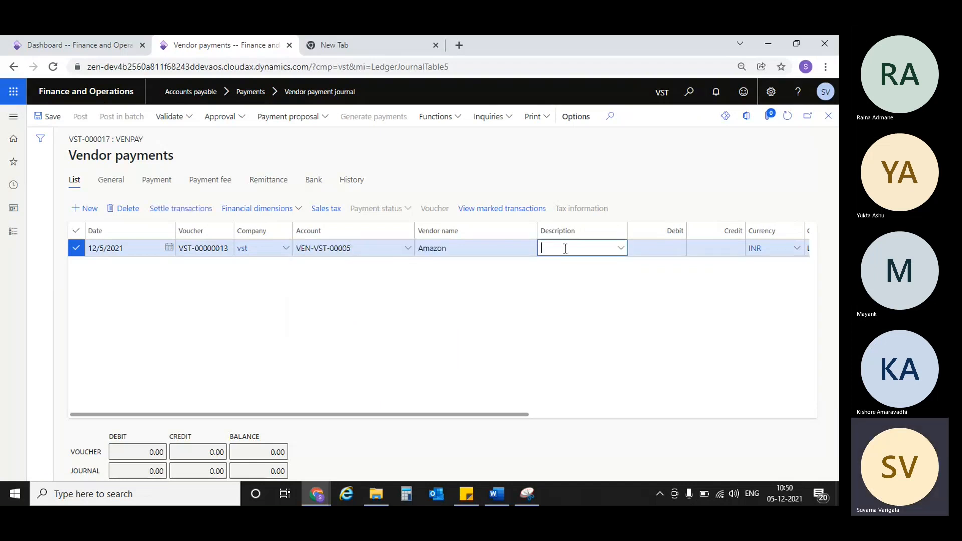
{"action": "type", "text": "Payment for"}
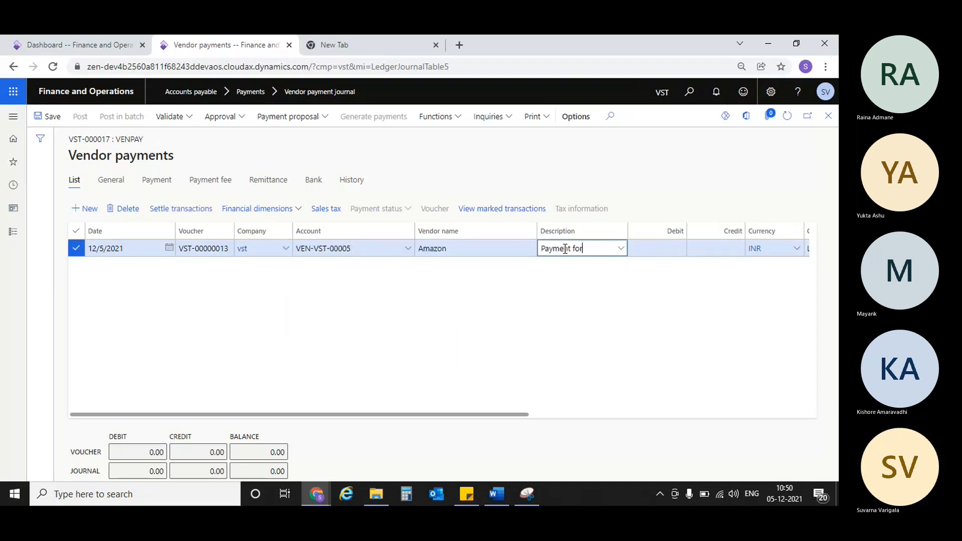
{"action": "key", "text": "Home"}
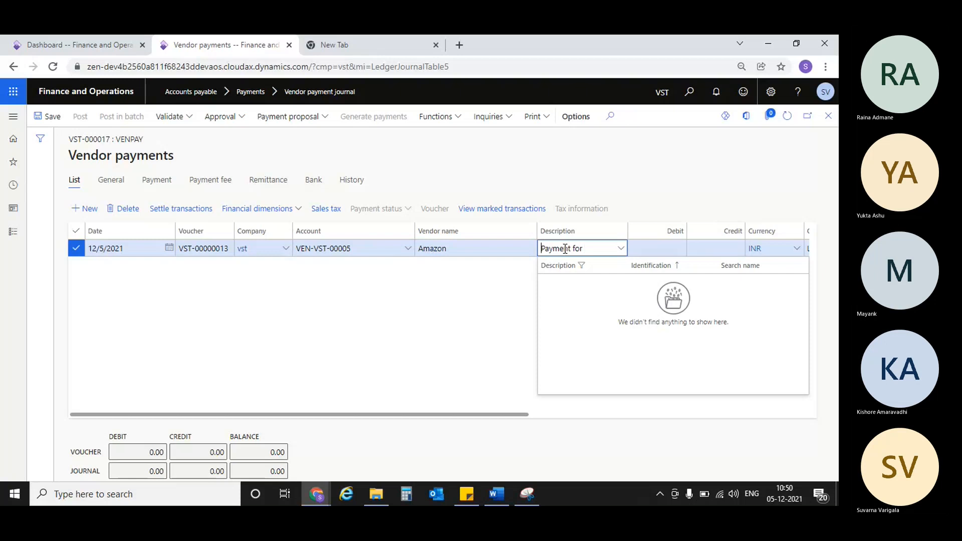
{"action": "type", "text": "Advance"}
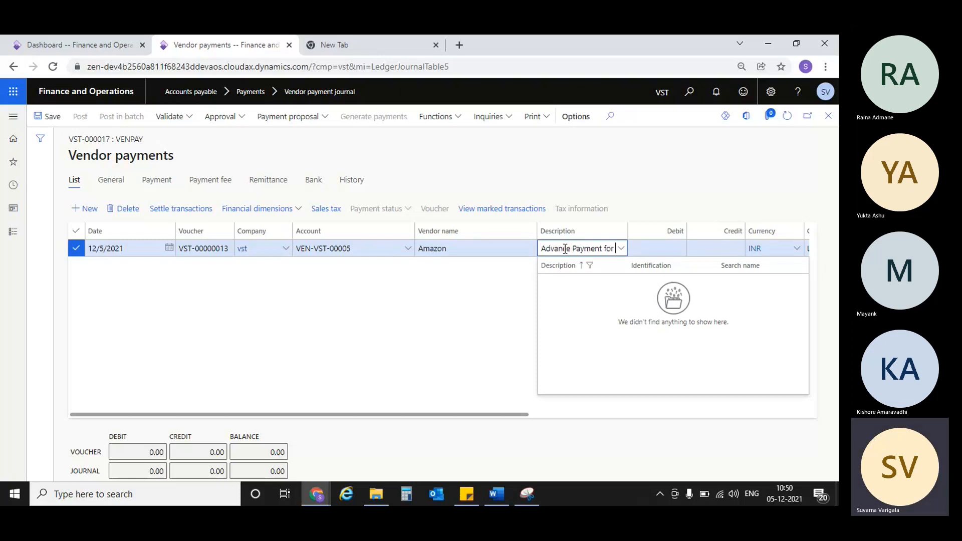
{"action": "key", "text": "Right"}
{"action": "key", "text": "Right"}
{"action": "key", "text": "Right"}
{"action": "key", "text": "Right"}
{"action": "key", "text": "Right"}
{"action": "key", "text": "Right"}
{"action": "key", "text": "Right"}
{"action": "key", "text": "Right"}
{"action": "key", "text": "Right"}
{"action": "key", "text": "Right"}
{"action": "key", "text": "Right"}
{"action": "key", "text": "Right"}
{"action": "key", "text": "Right"}
{"action": "key", "text": "Right"}
{"action": "key", "text": "Right"}
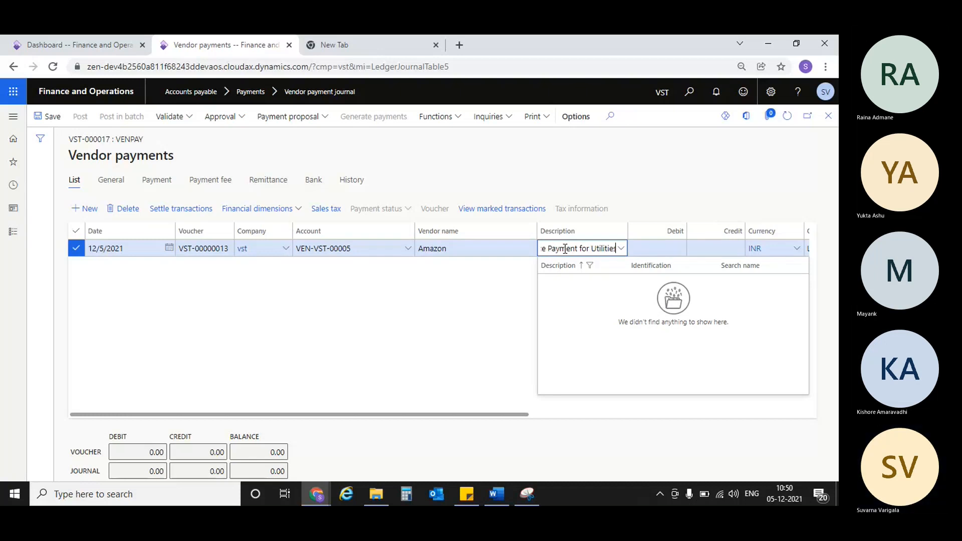
Step: Set the debit amount of the Amazon payment line to 20,000
{"action": "key", "text": "Tab"}
{"action": "type", "text": "20,000"}
{"action": "key", "text": "Tab"}
{"action": "key", "text": "Tab"}
{"action": "key", "text": "Tab"}
{"action": "key", "text": "Tab"}
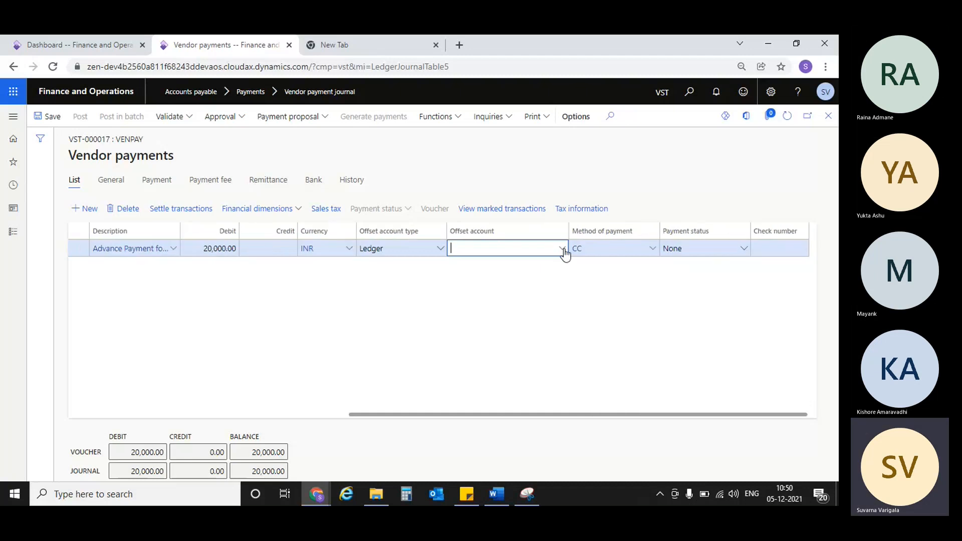
Step: Set the payment line's offset account type to Bank and choose the SBI savings account as offset account
{"action": "key", "text": "shift+Tab"}
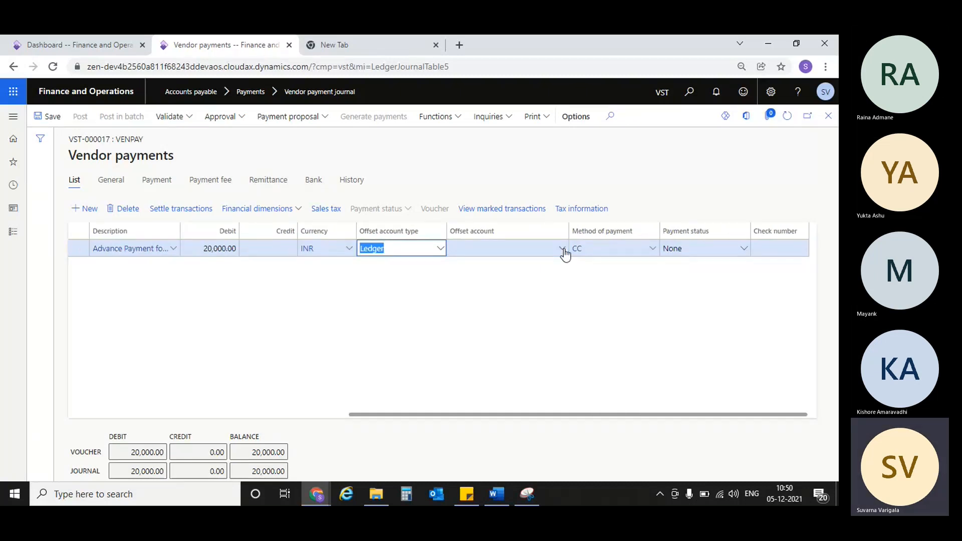
{"action": "type", "text": "Bank"}
{"action": "key", "text": "Tab"}
{"action": "left_click", "coordinate": [562, 249]}
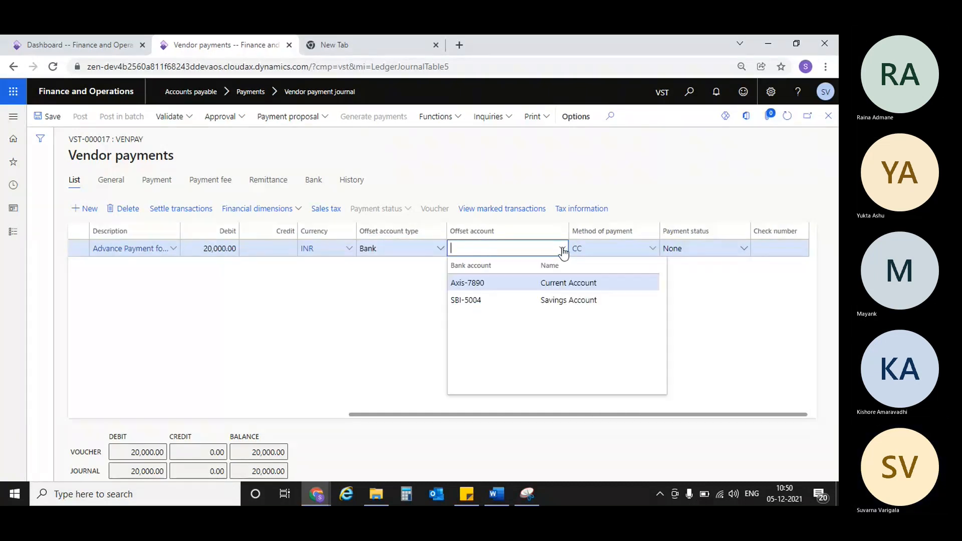
{"action": "left_click", "coordinate": [511, 301]}
{"action": "key", "text": "Tab"}
{"action": "key", "text": "Tab"}
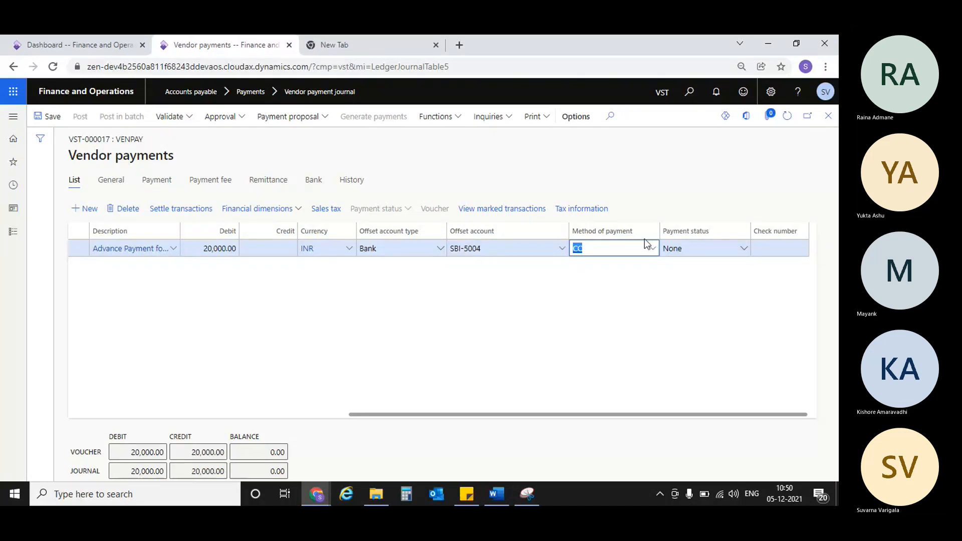
{"action": "key", "text": "Tab"}
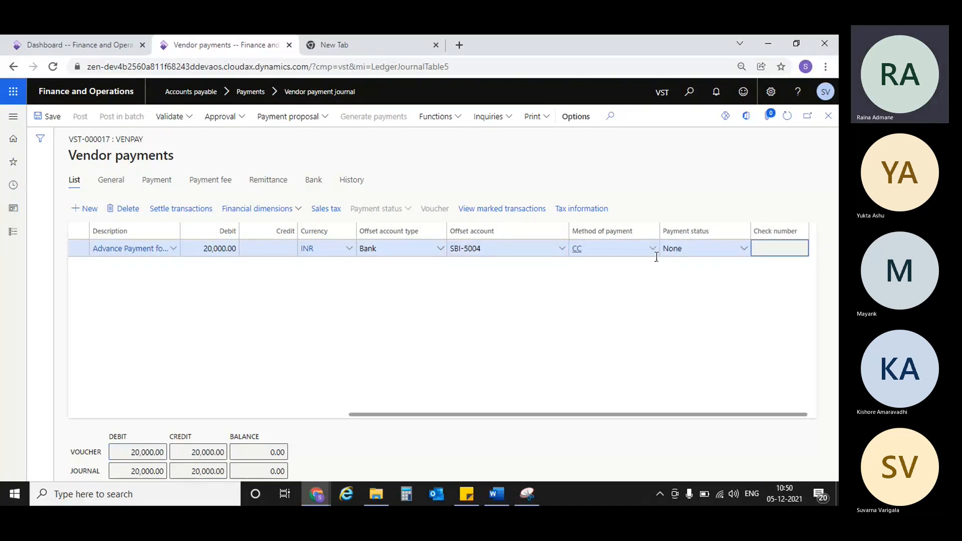
Step: Mark the 20,000 prepayment invoice for settlement against the Amazon payment and confirm the settlement
{"action": "scroll", "coordinate": [554, 283], "scroll_direction": "left", "scroll_amount": 5}
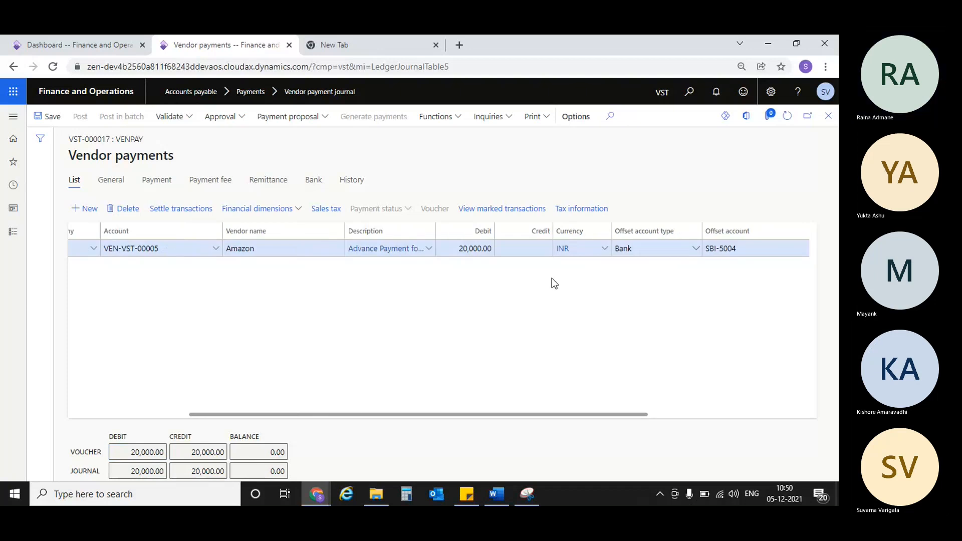
{"action": "scroll", "coordinate": [552, 278], "scroll_direction": "left", "scroll_amount": 1}
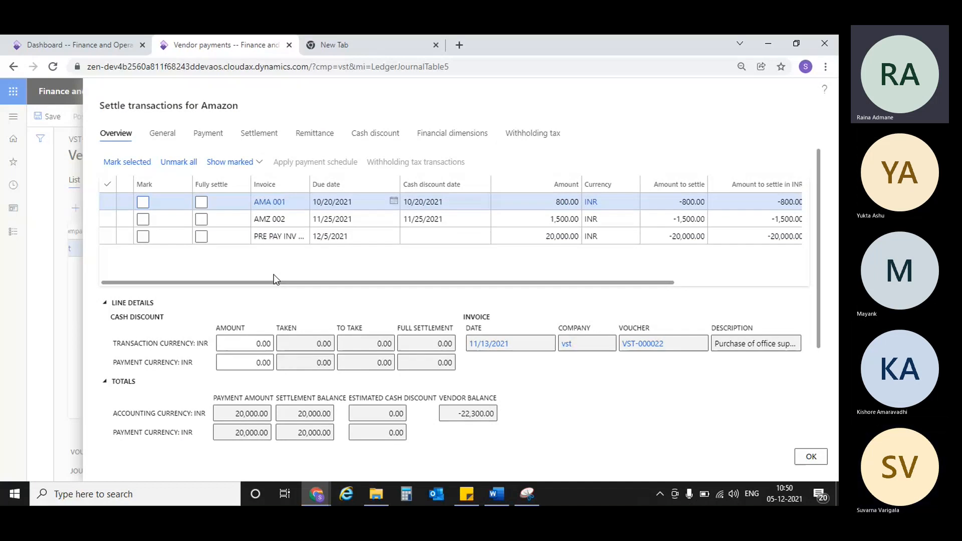
{"action": "left_click", "coordinate": [143, 236]}
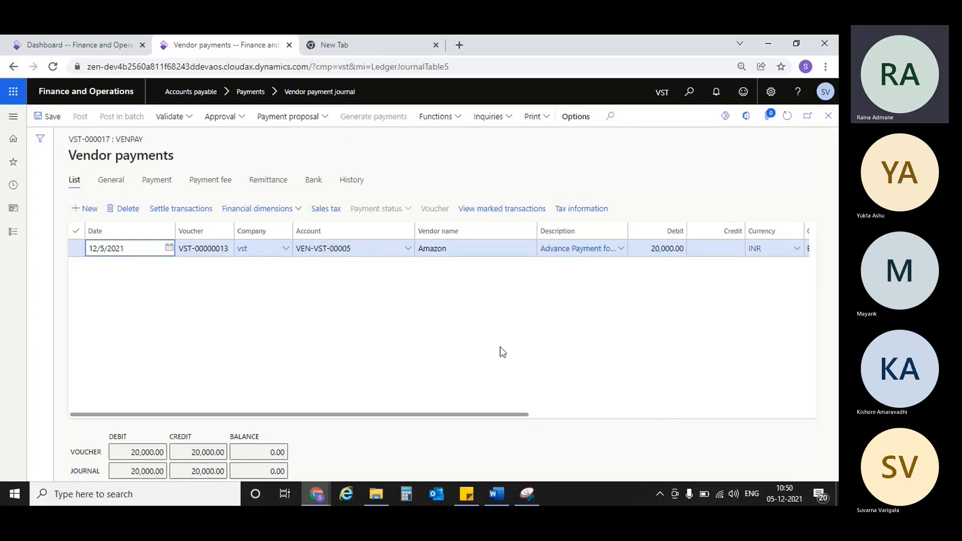
Step: Approve the Amazon vendor payment journal and post it
{"action": "left_click", "coordinate": [231, 121]}
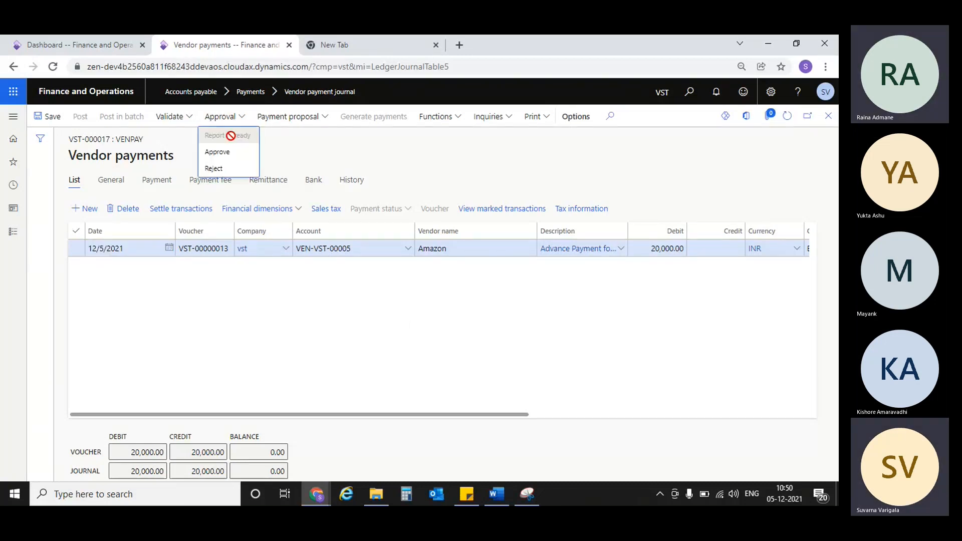
{"action": "left_click", "coordinate": [224, 157]}
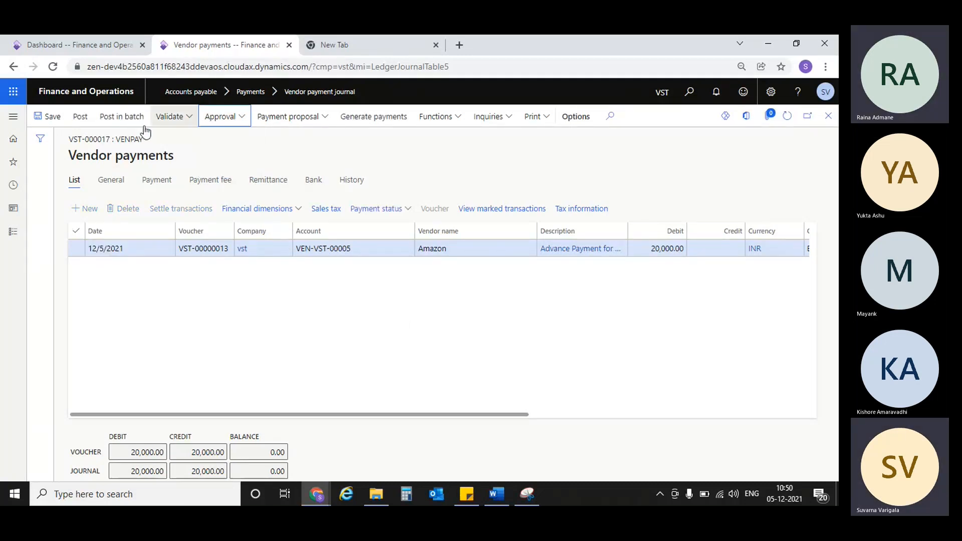
{"action": "left_click", "coordinate": [88, 126]}
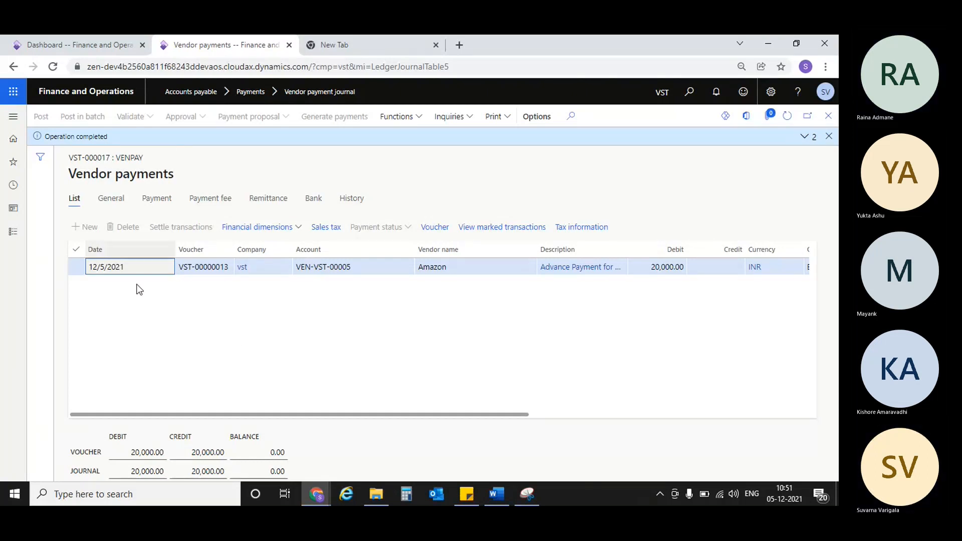
Step: Open the voucher transactions of the posted Amazon payment line and check the posting type of the External Accounts Payables entry
{"action": "left_click", "coordinate": [77, 267]}
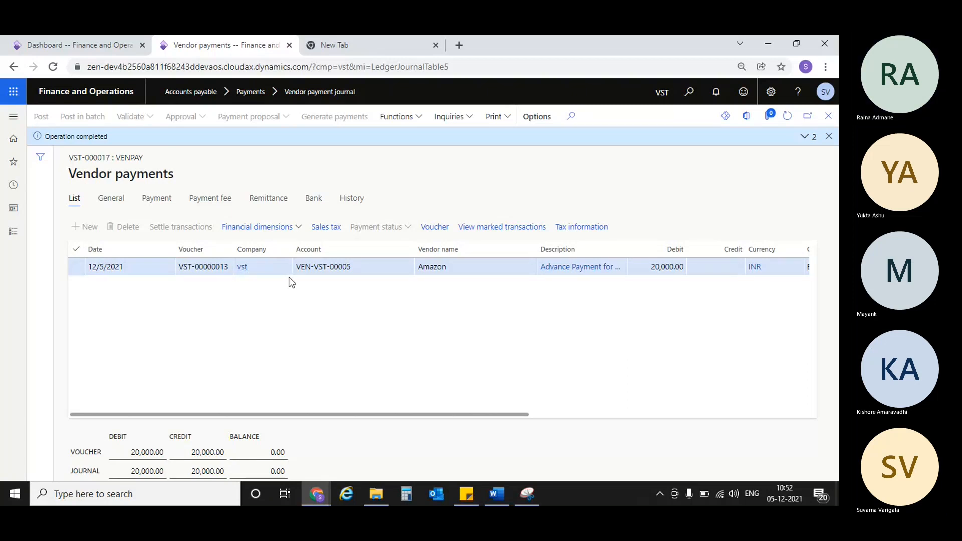
{"action": "left_click", "coordinate": [312, 269]}
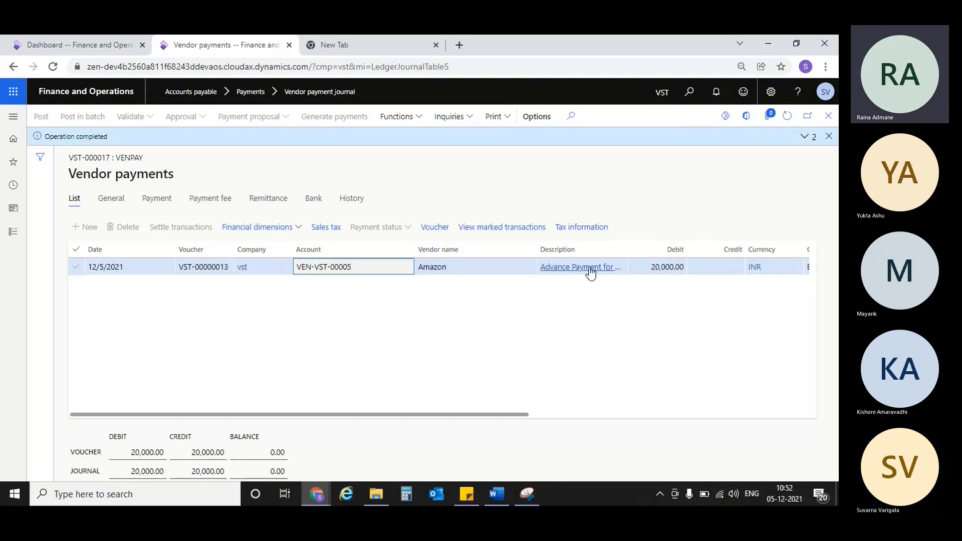
{"action": "left_click", "coordinate": [437, 232]}
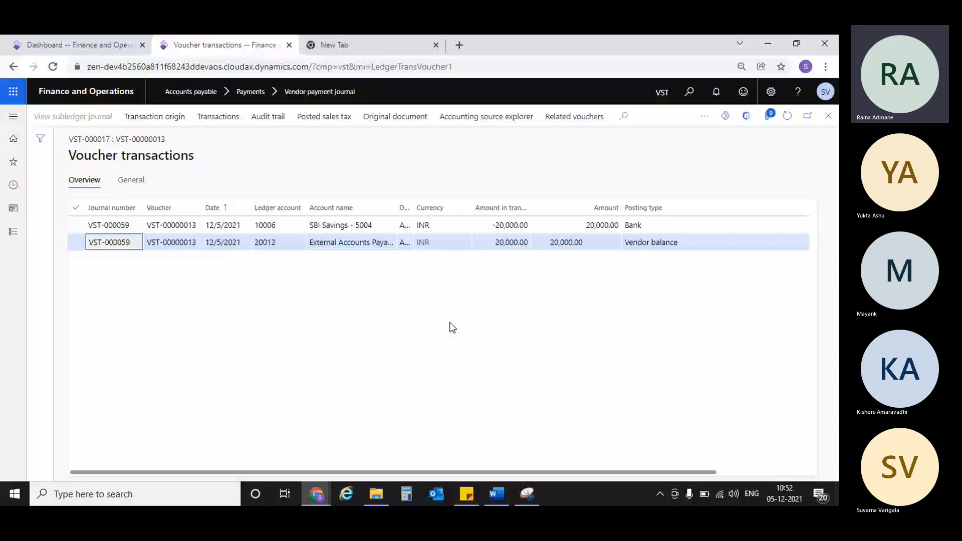
{"action": "left_click", "coordinate": [626, 246]}
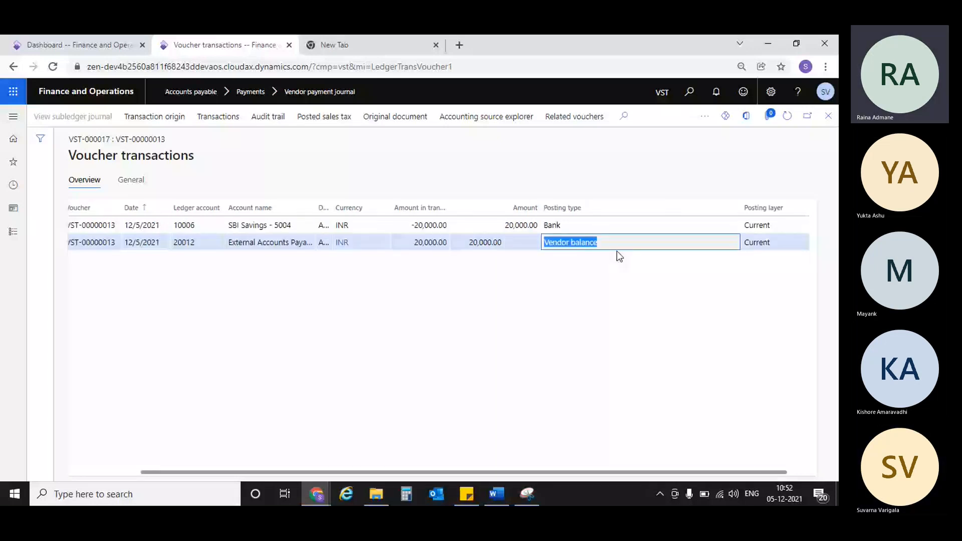
Step: Open the related voucher of the payment and examine the ledger accounts, amounts and posting types of its transactions
{"action": "left_click", "coordinate": [617, 344]}
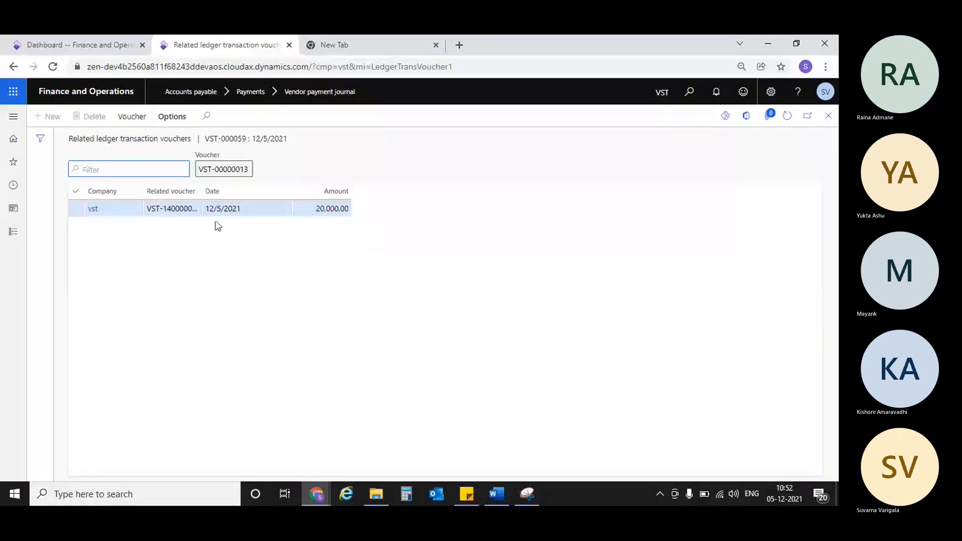
{"action": "left_click", "coordinate": [131, 116]}
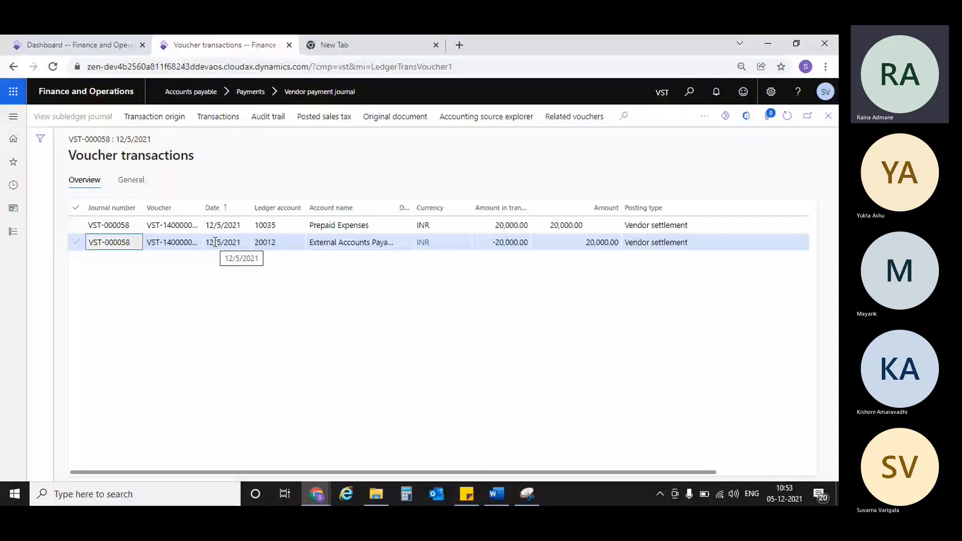
{"action": "scroll", "coordinate": [215, 243], "scroll_direction": "right", "scroll_amount": 3}
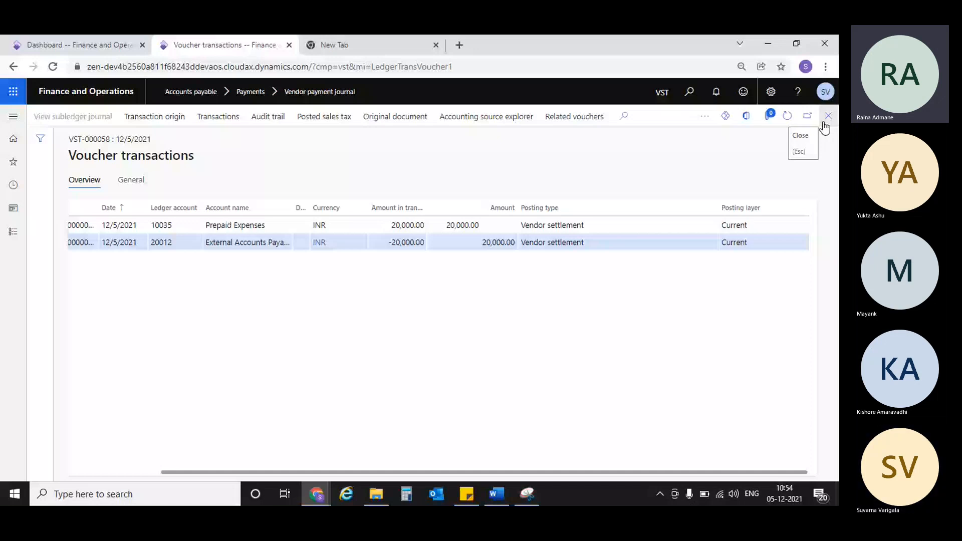
Step: Open the general ledger trial balance and calculate the balances for the Main Account dimension set
{"action": "left_click", "coordinate": [14, 231]}
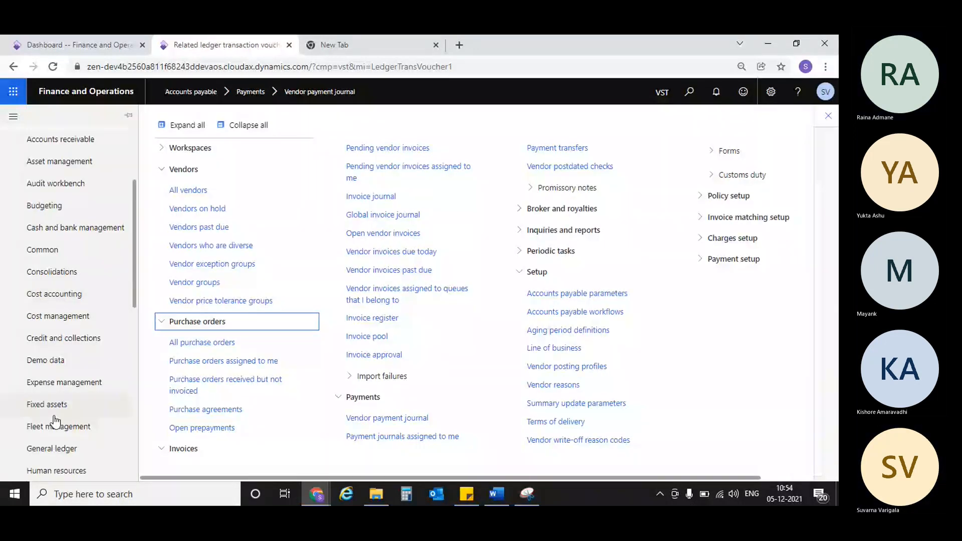
{"action": "left_click", "coordinate": [41, 457]}
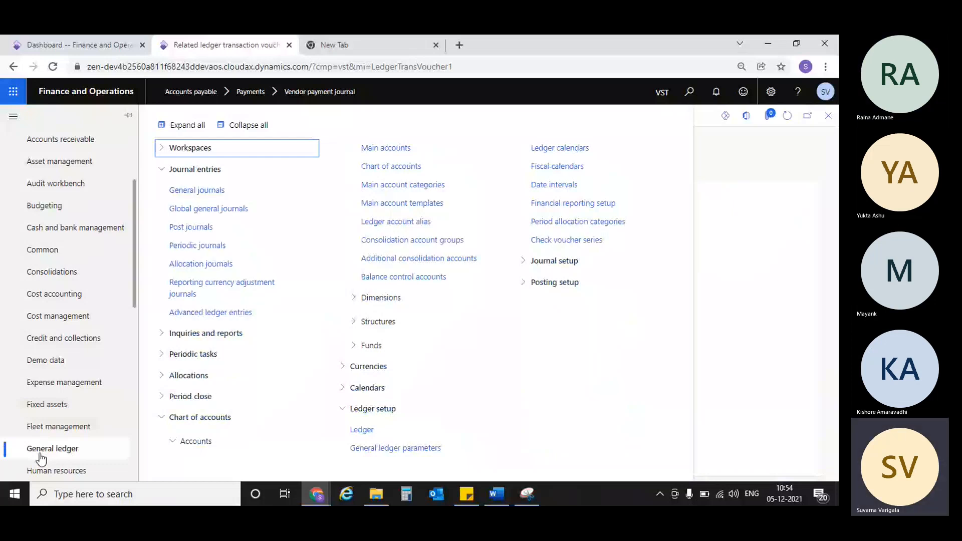
{"action": "scroll", "coordinate": [102, 323], "scroll_direction": "down", "scroll_amount": 3}
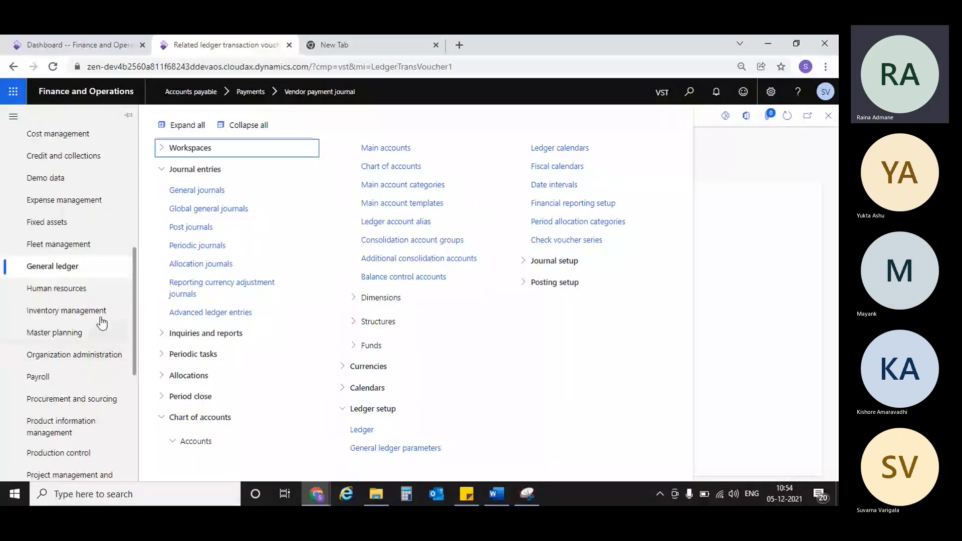
{"action": "left_click", "coordinate": [247, 126]}
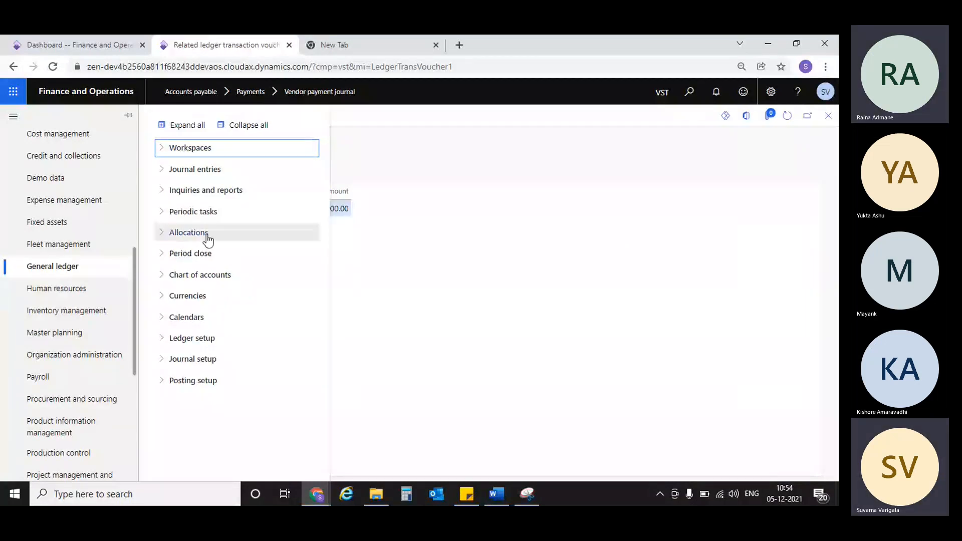
{"action": "key", "text": "alt+Left"}
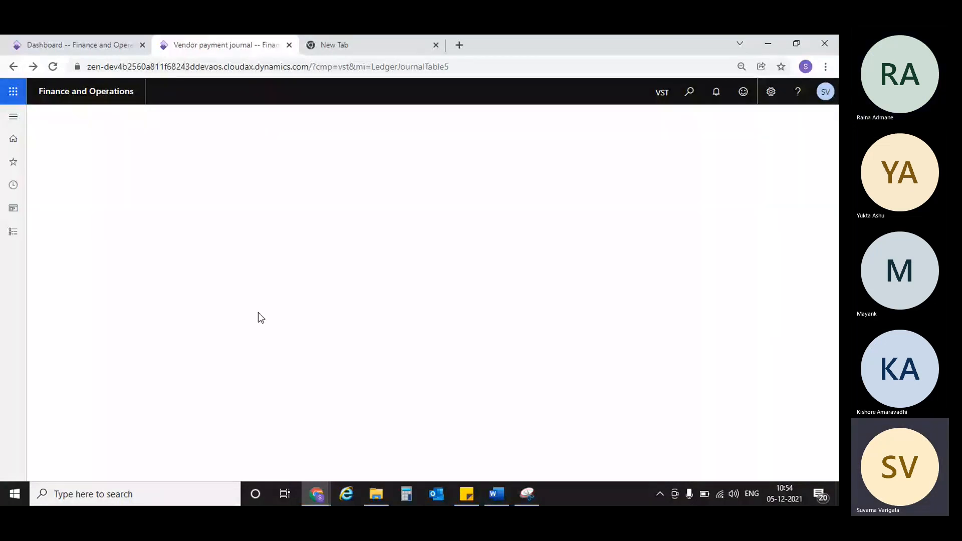
{"action": "left_click", "coordinate": [436, 45]}
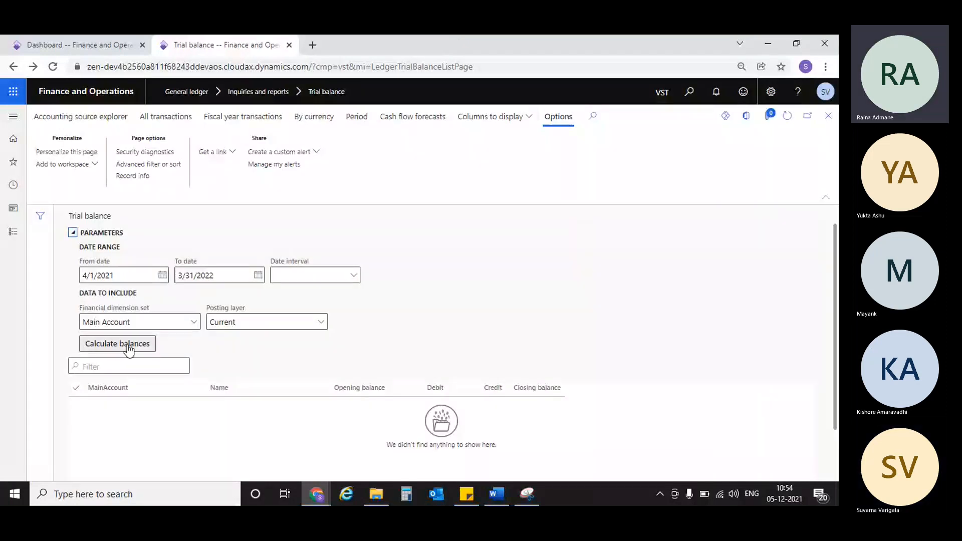
{"action": "left_click", "coordinate": [127, 346]}
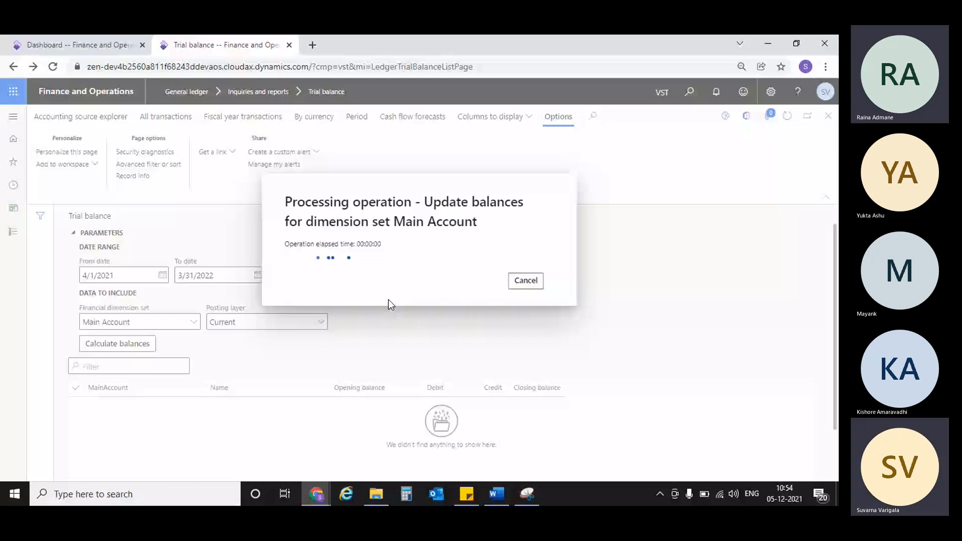
Step: Mark the Prepaid Expenses account, review the transactions behind the SBI savings account's credit total, and return to the trial balance
{"action": "left_click", "coordinate": [76, 379]}
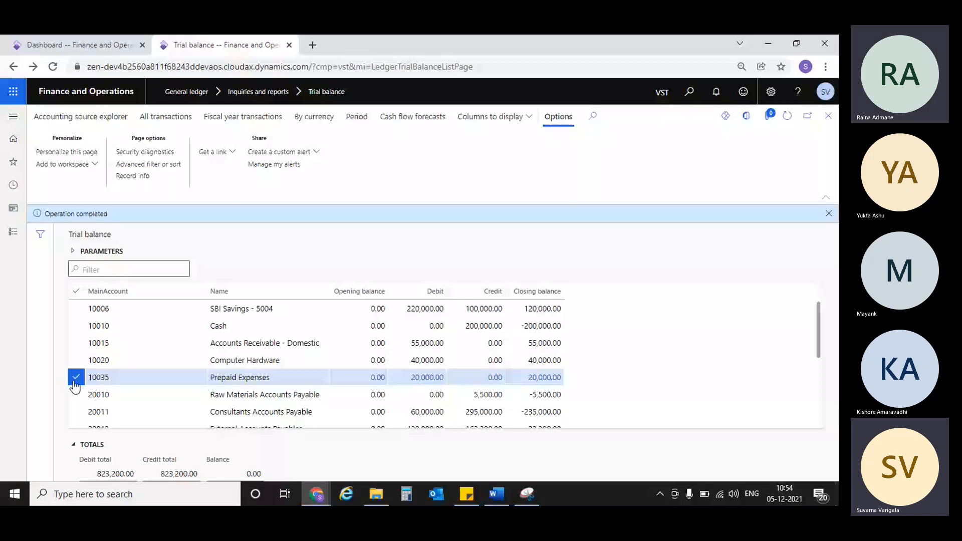
{"action": "left_click", "coordinate": [247, 308]}
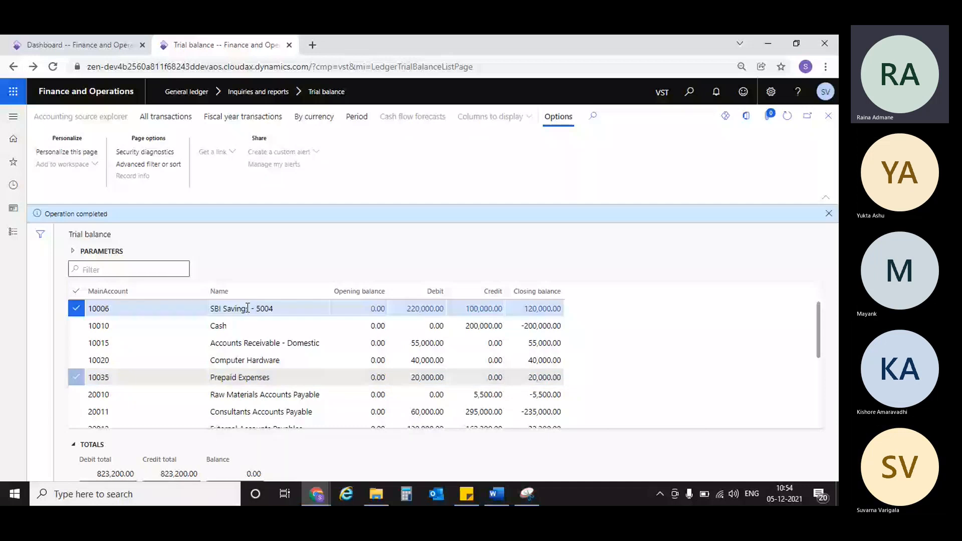
{"action": "left_click", "coordinate": [480, 309]}
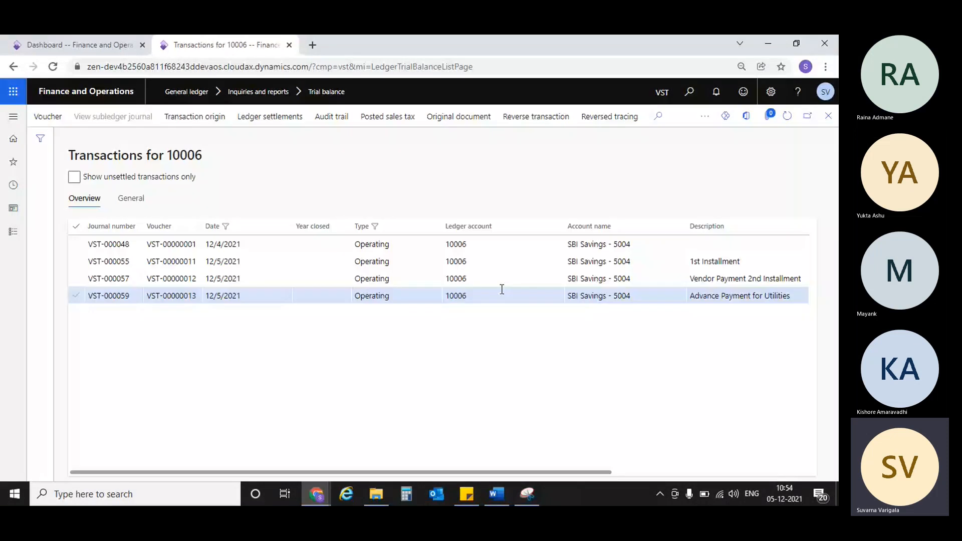
{"action": "scroll", "coordinate": [501, 290], "scroll_direction": "right", "scroll_amount": 5}
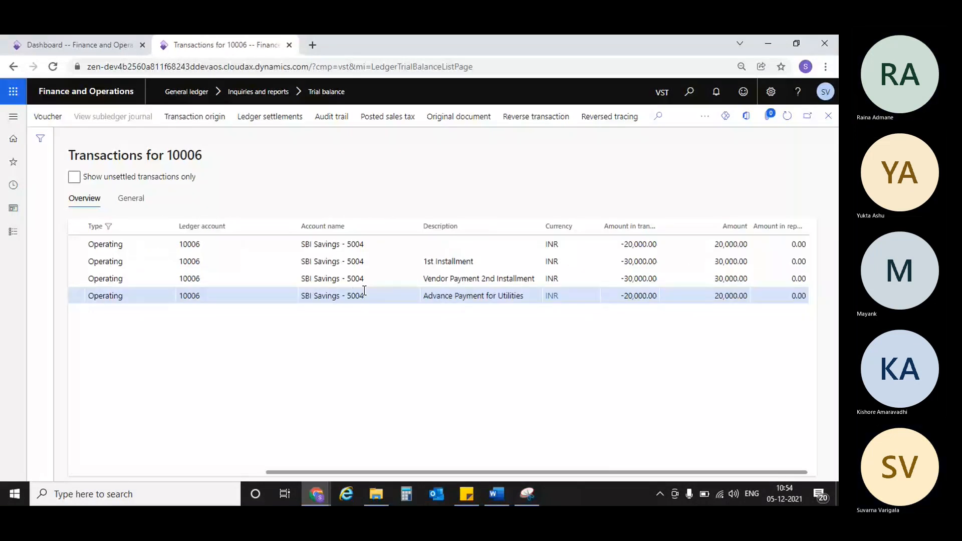
{"action": "key", "text": "Escape"}
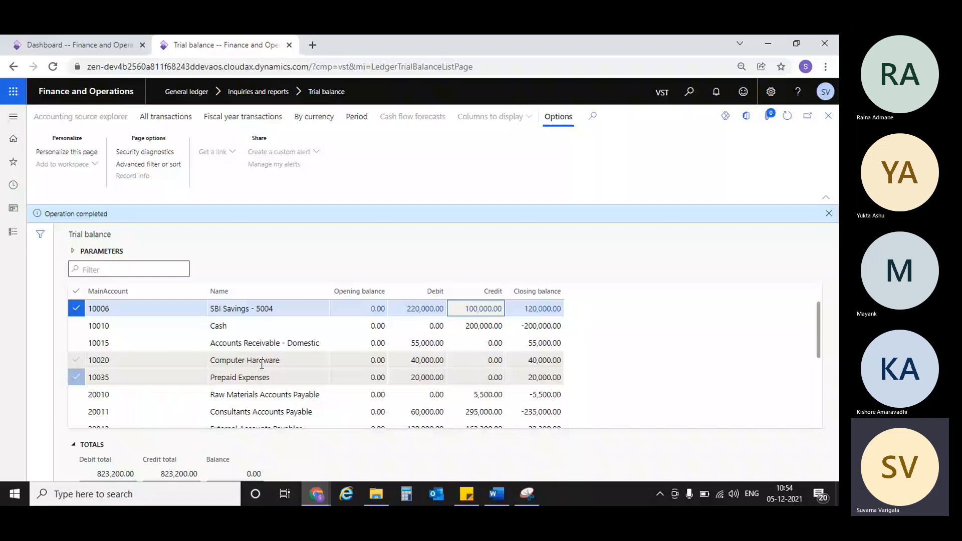
Step: Find the External Accounts Payables account in the trial balance and open the transactions behind its closing balance
{"action": "left_click", "coordinate": [78, 311]}
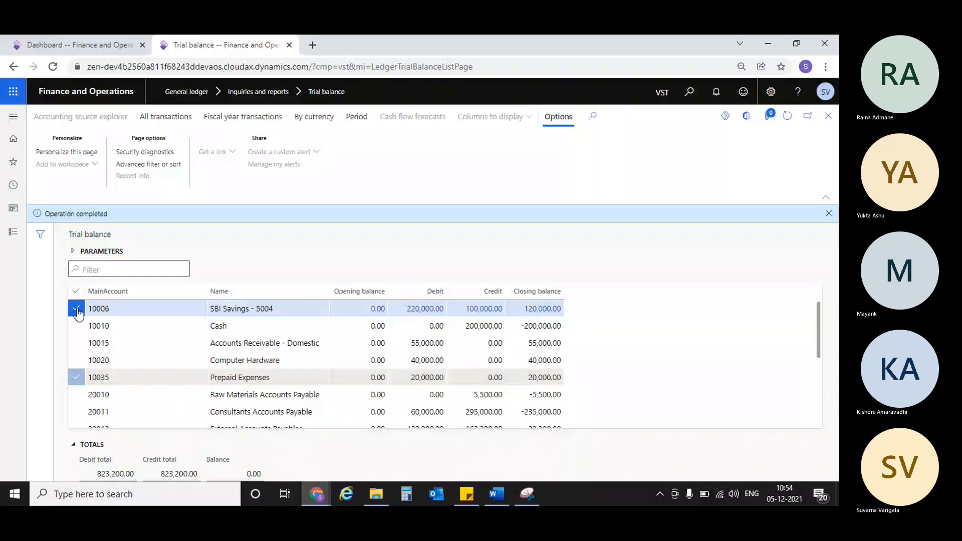
{"action": "scroll", "coordinate": [324, 369], "scroll_direction": "down", "scroll_amount": 2}
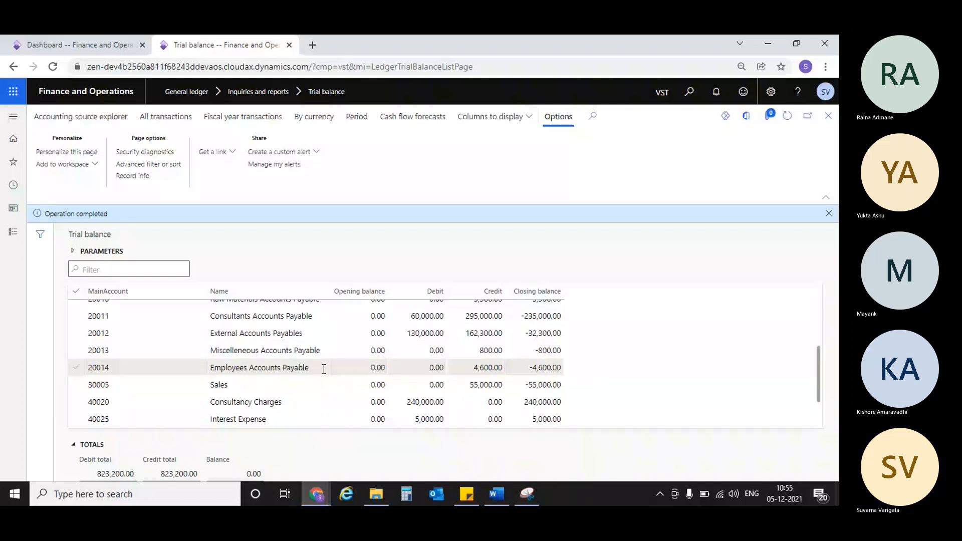
{"action": "scroll", "coordinate": [323, 369], "scroll_direction": "up", "scroll_amount": 1}
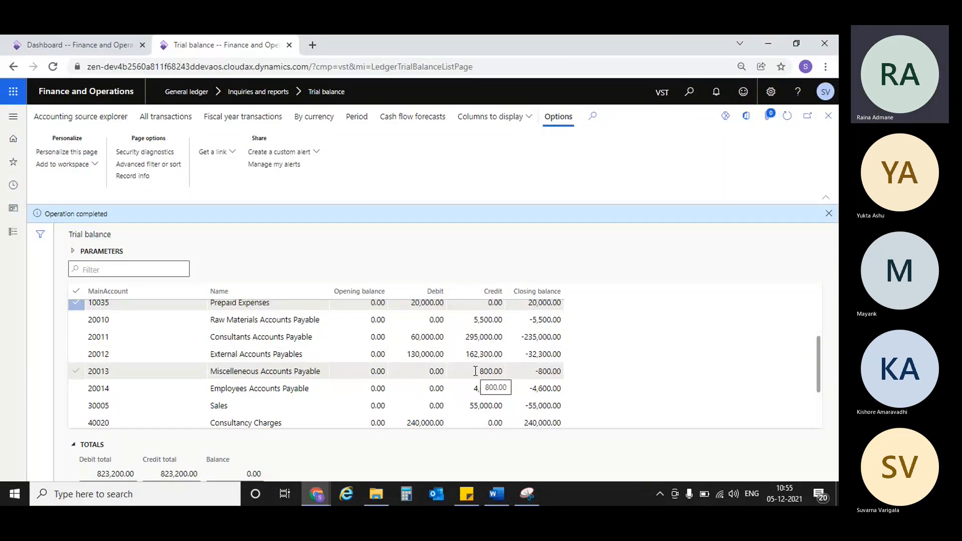
{"action": "left_click", "coordinate": [76, 372]}
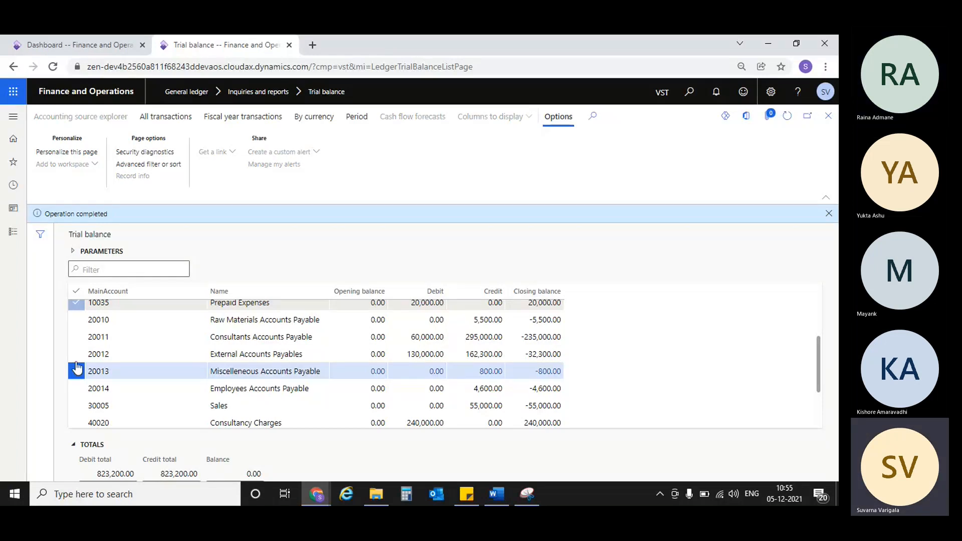
{"action": "left_click", "coordinate": [76, 356]}
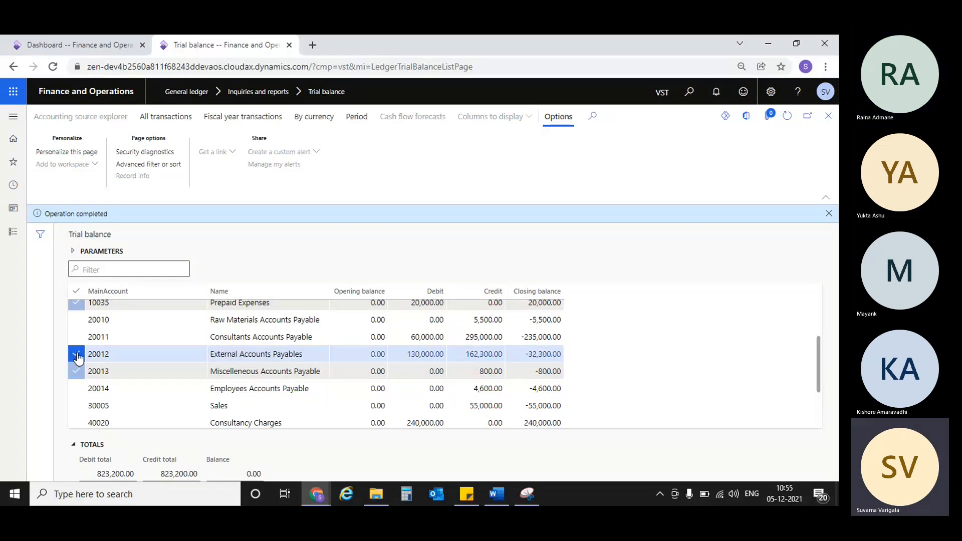
{"action": "left_click", "coordinate": [548, 355]}
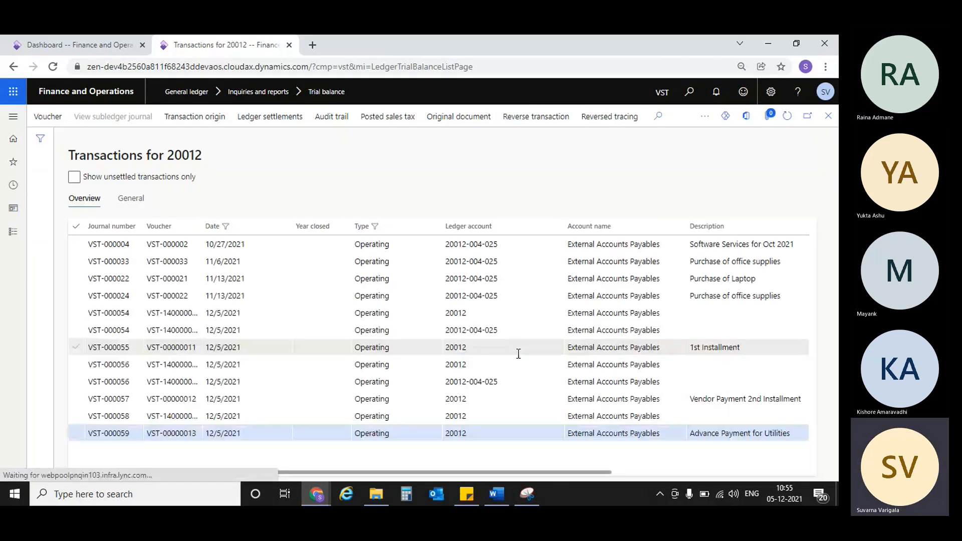
Step: Compare the journal numbers and amounts of the prepayment invoice and advance payment entries for External Accounts Payables, closing the transaction list
{"action": "scroll", "coordinate": [686, 431], "scroll_direction": "right", "scroll_amount": 5}
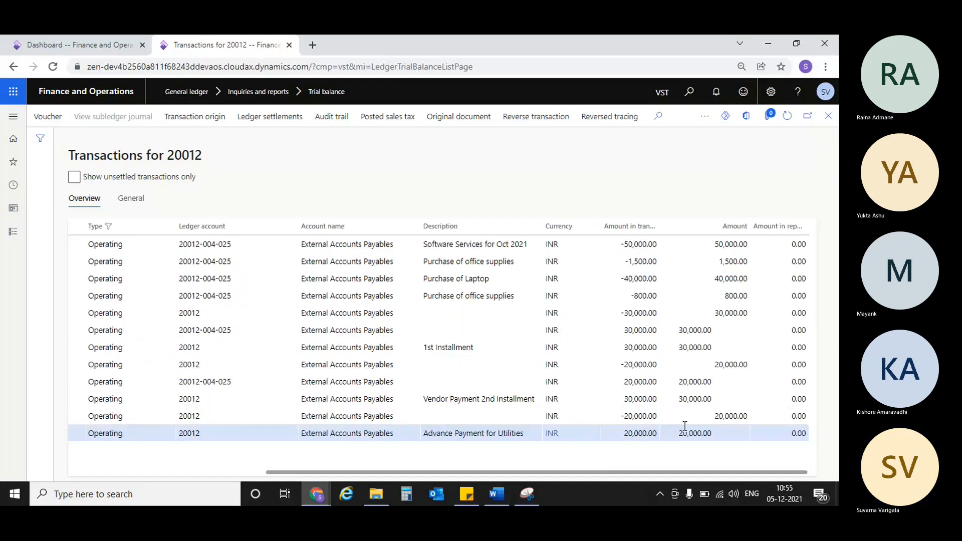
{"action": "scroll", "coordinate": [686, 431], "scroll_direction": "left", "scroll_amount": 4}
{"action": "scroll", "coordinate": [692, 431], "scroll_direction": "right", "scroll_amount": 5}
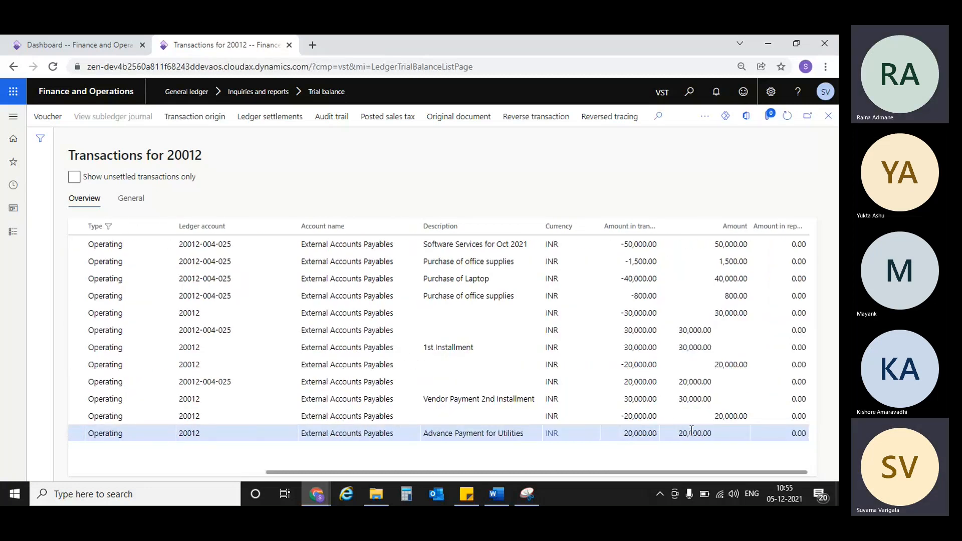
{"action": "scroll", "coordinate": [691, 430], "scroll_direction": "left", "scroll_amount": 5}
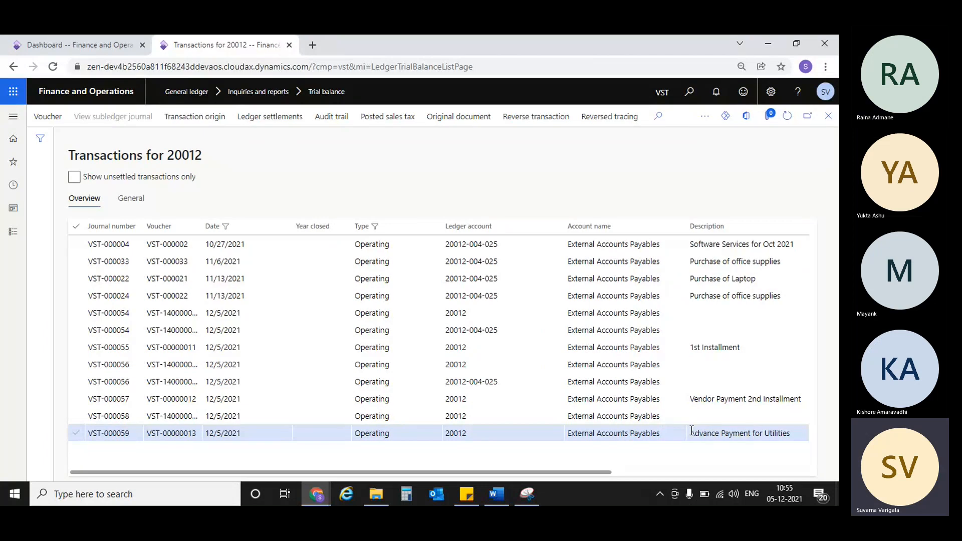
{"action": "scroll", "coordinate": [691, 430], "scroll_direction": "right", "scroll_amount": 5}
{"action": "left_click", "coordinate": [729, 415]}
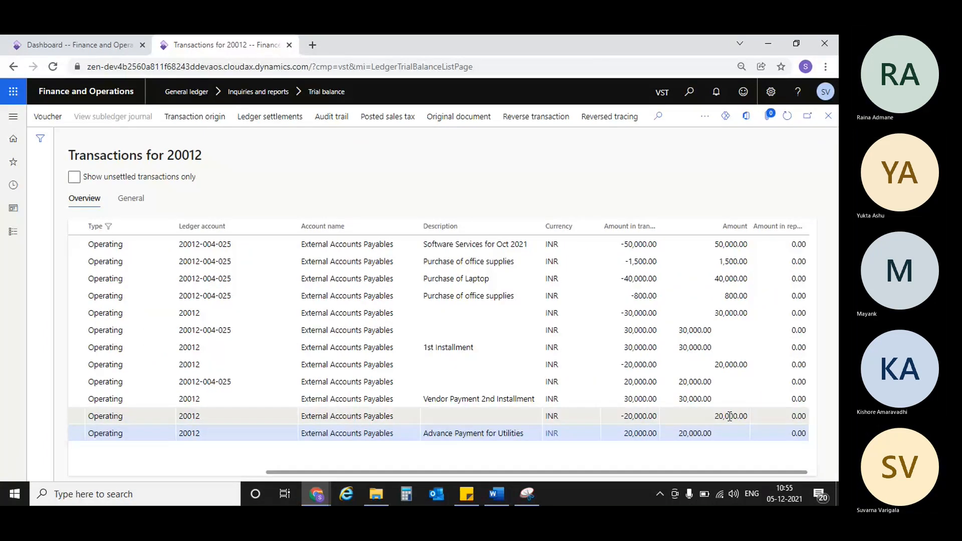
{"action": "scroll", "coordinate": [621, 440], "scroll_direction": "left", "scroll_amount": 5}
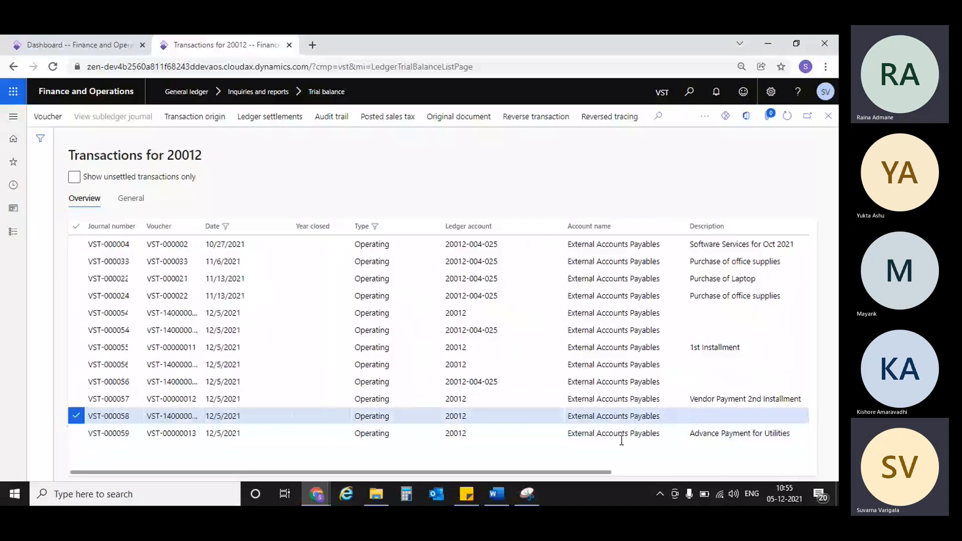
{"action": "left_click", "coordinate": [831, 117]}
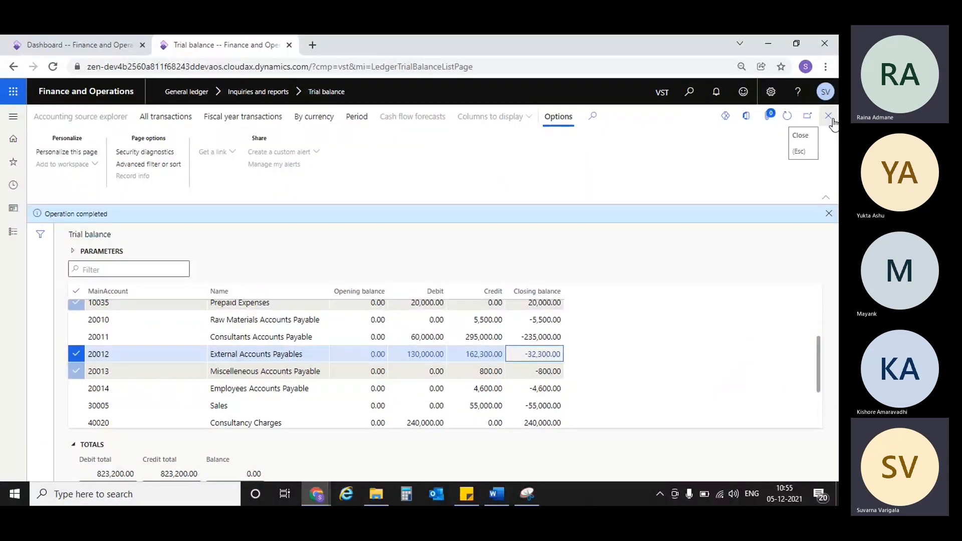